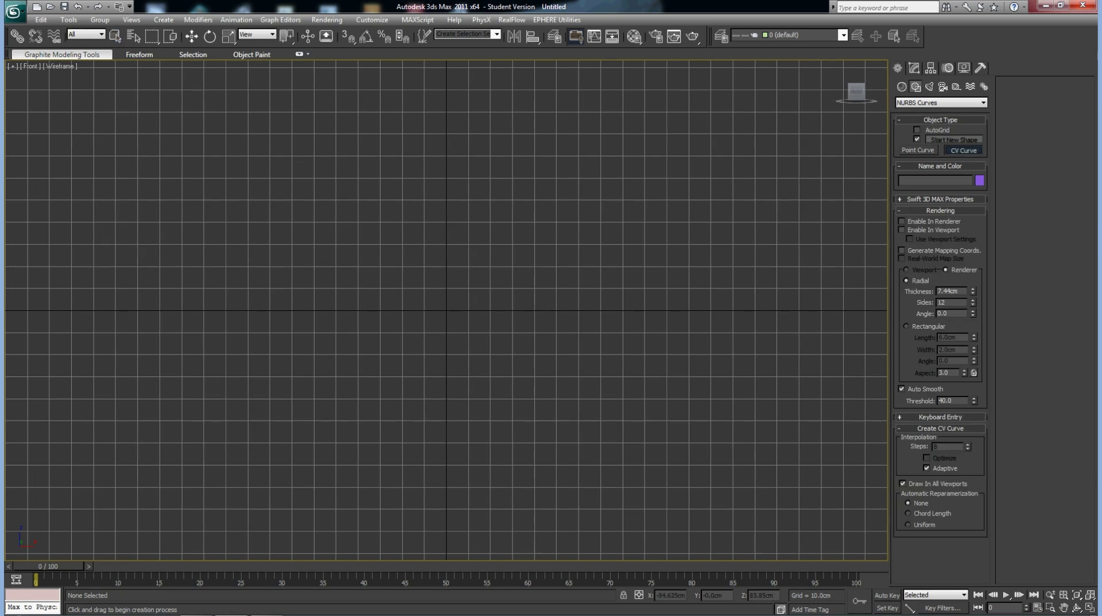
Draw a CV curve from a vertical stem curling over into an inward spiral
left_click_drag(424, 310, 425, 243)
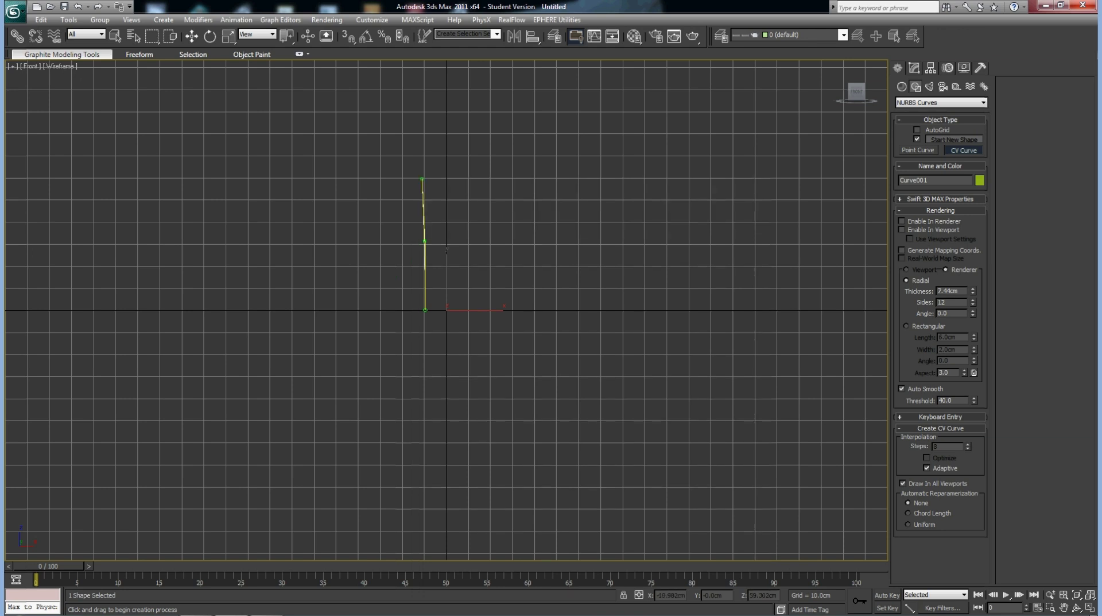
left_click(425, 167)
left_click(407, 98)
left_click(356, 74)
left_click(276, 83)
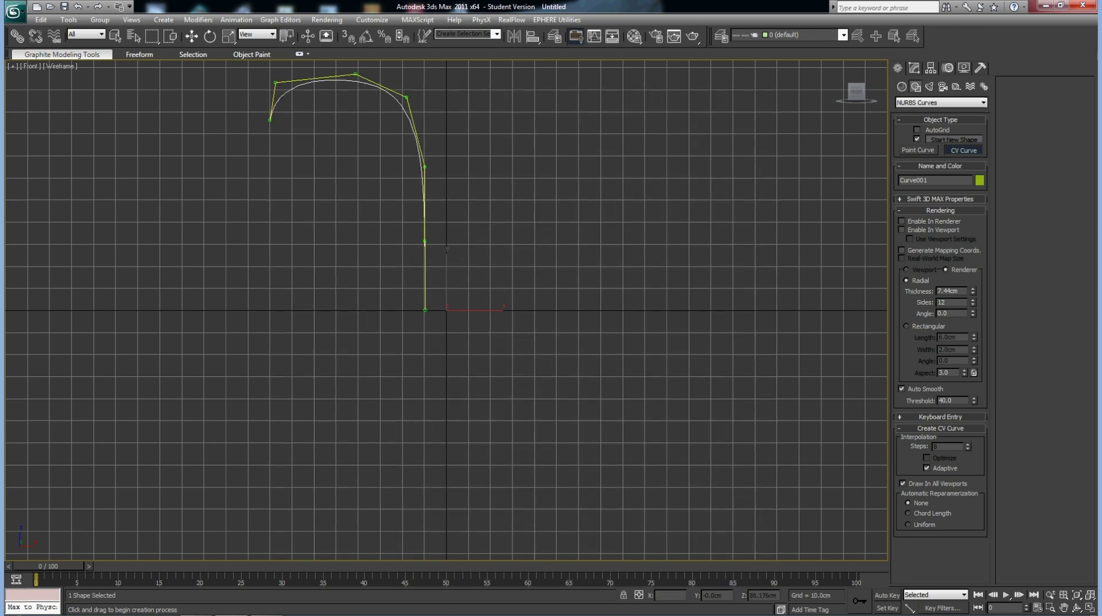
left_click(270, 119)
left_click(311, 168)
left_click(354, 161)
left_click(371, 139)
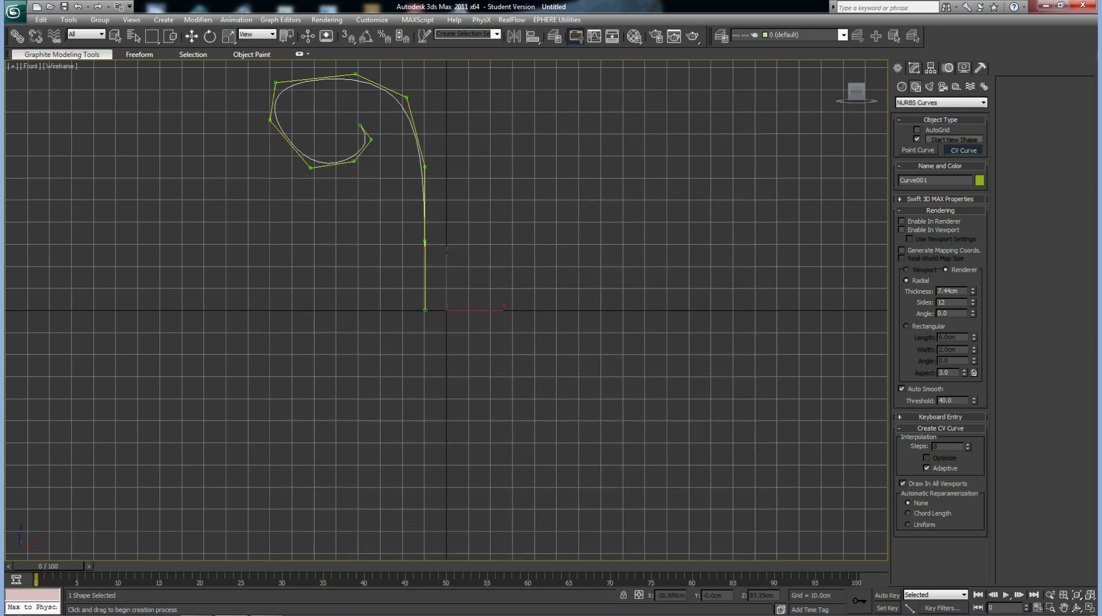
left_click(349, 121)
Finish Curve001, maximize and orbit Perspective, and select the curve in the Modify panel
right_click(332, 127)
key("q")
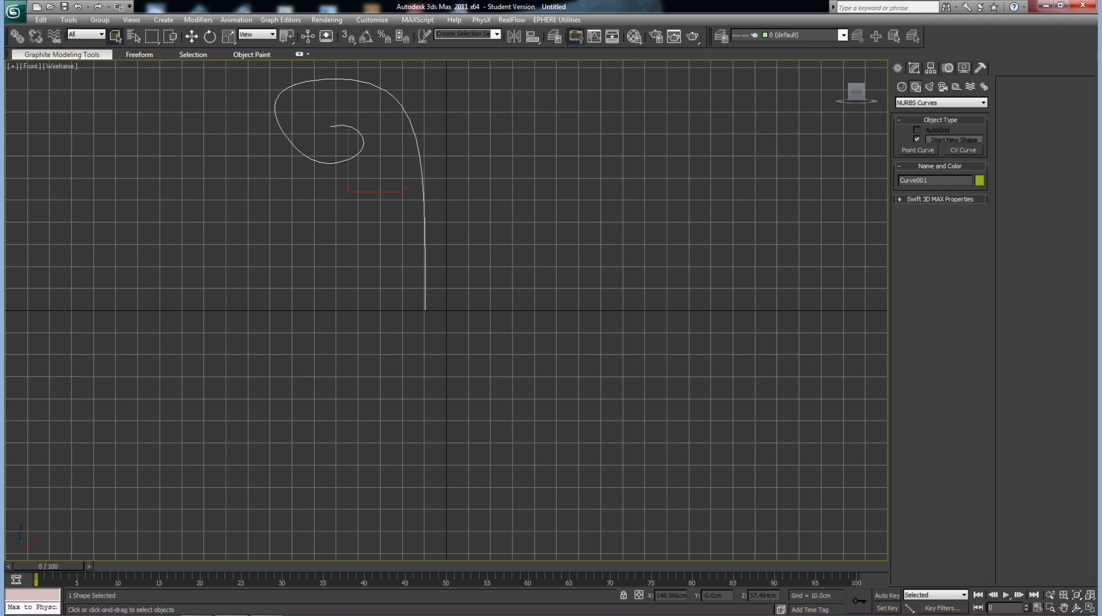
key("alt+w")
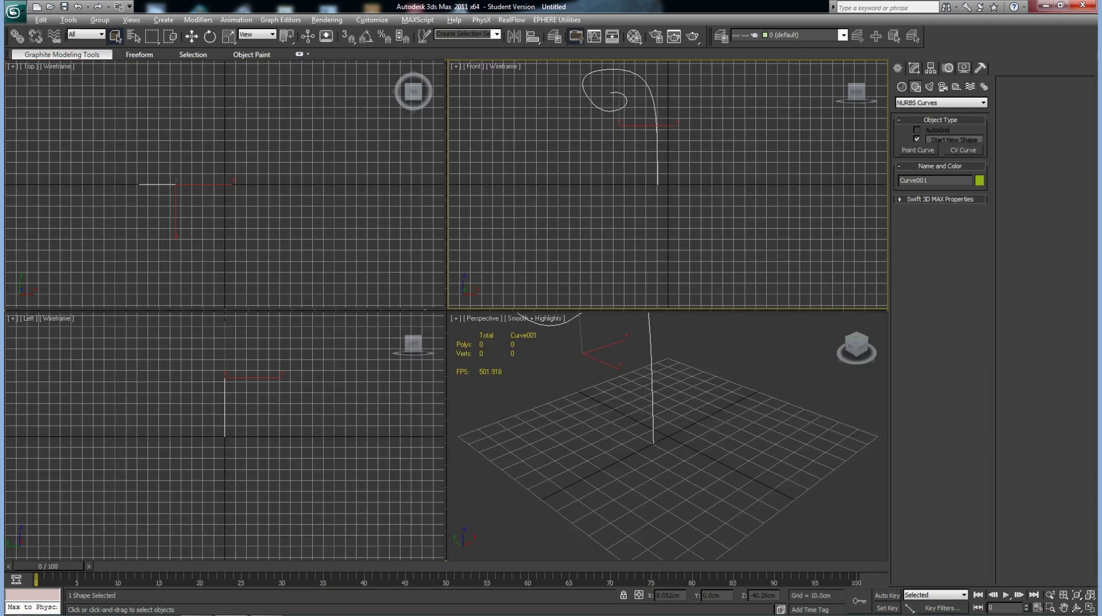
key("ctrl+d")
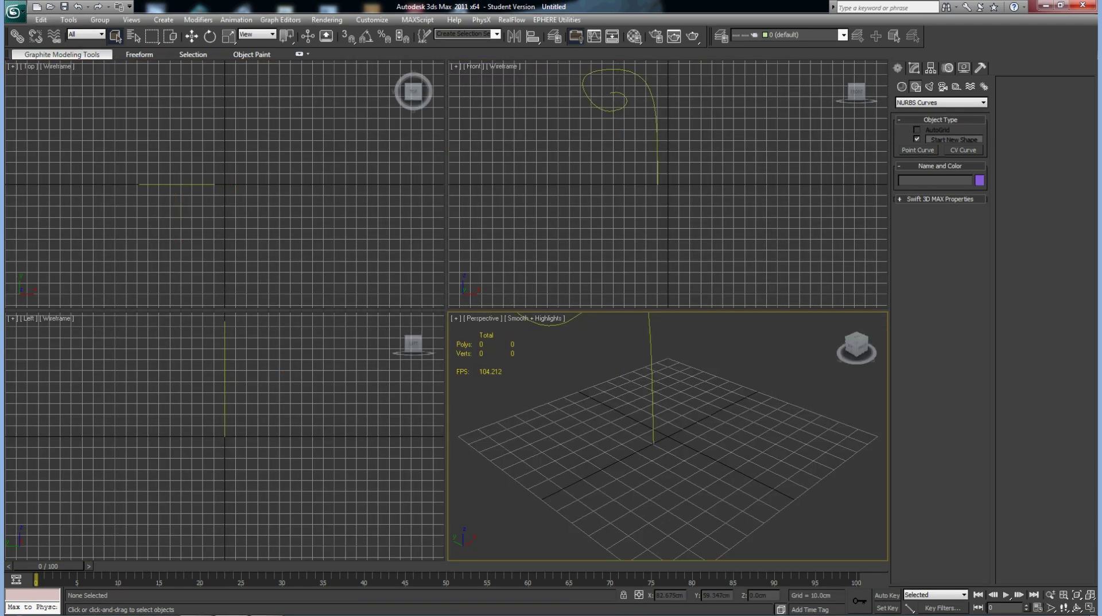
key("alt+w")
middle_click_drag(516, 287, 609, 298, "alt")
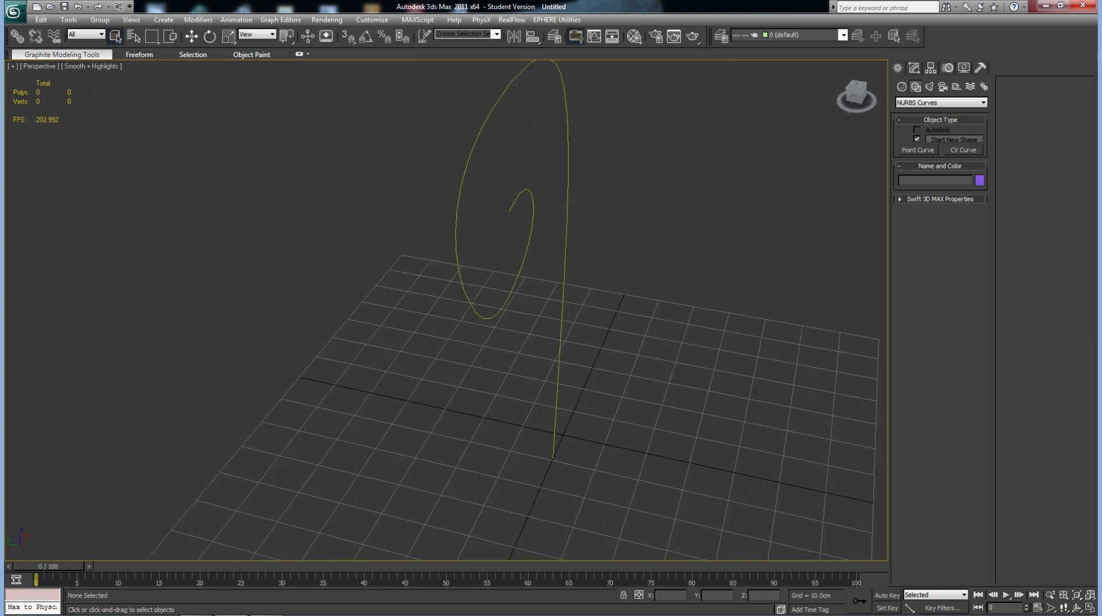
left_click(915, 68)
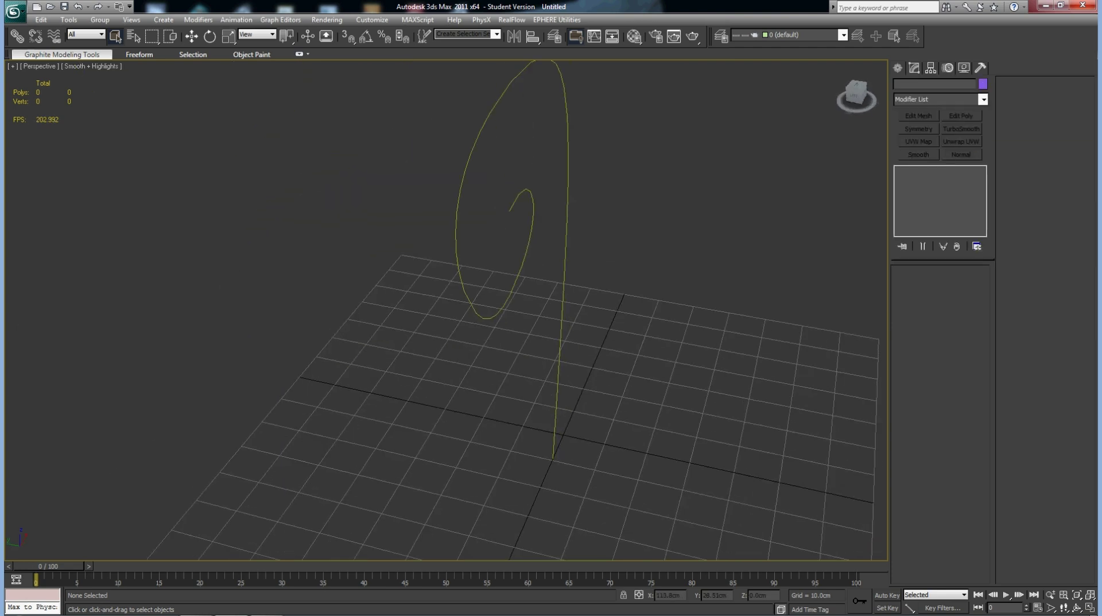
key("ctrl+a")
Move the spiral's inner end and hook control vertices sideways
key("1")
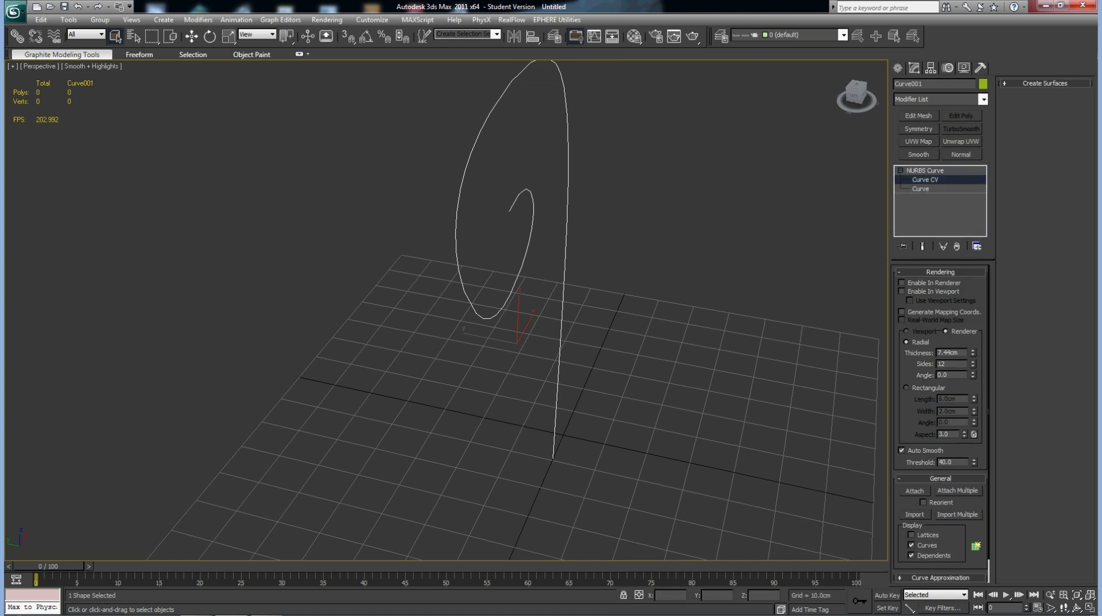
left_click(509, 211)
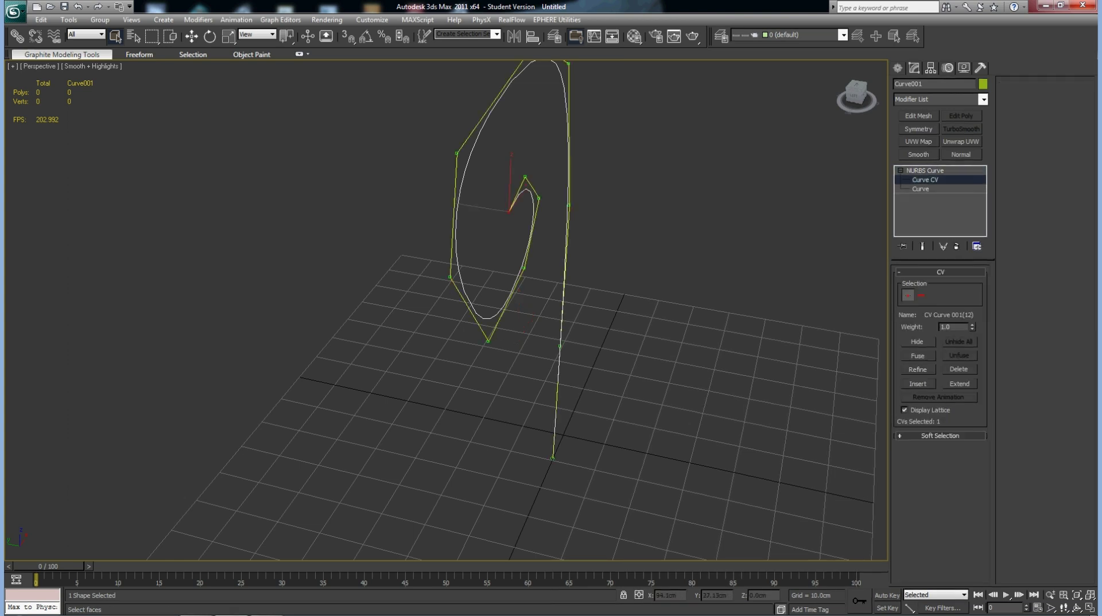
key("w")
left_click_drag(508, 212, 468, 205)
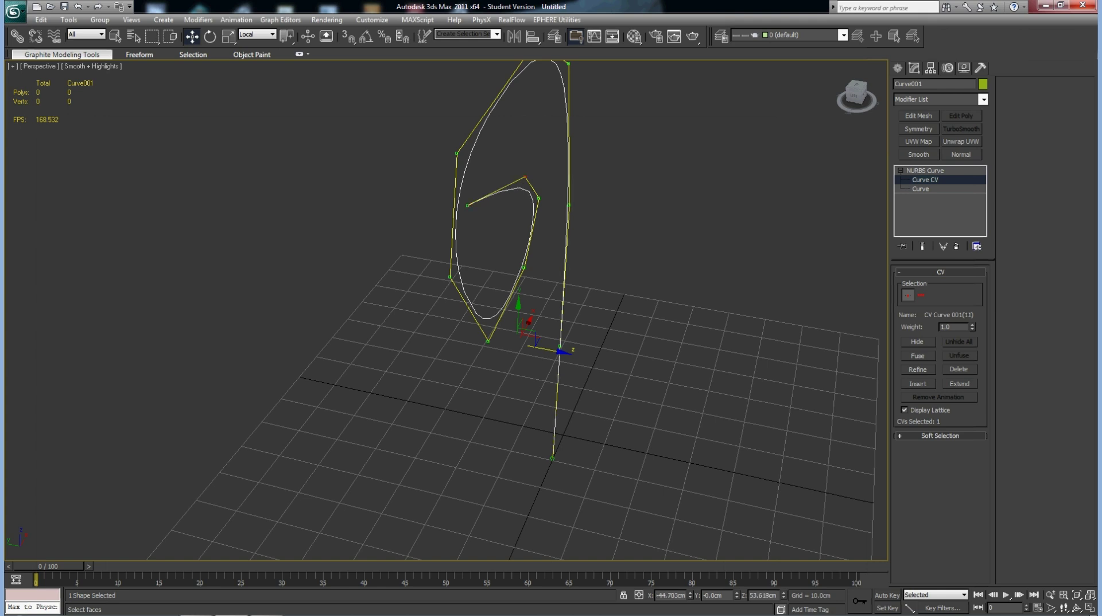
middle_click_drag(517, 287, 568, 287, "alt")
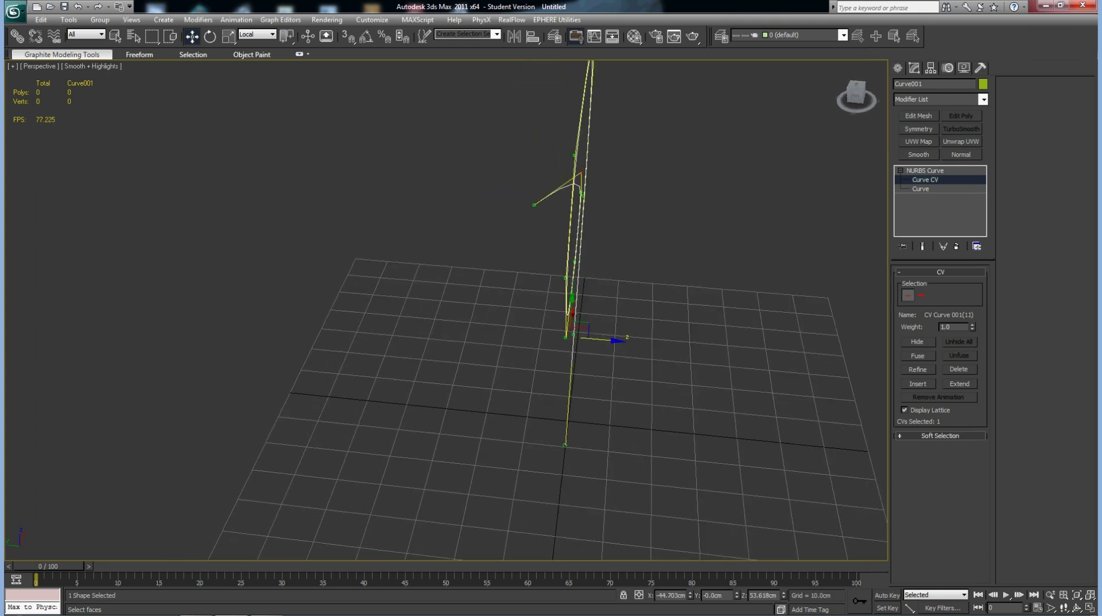
left_click_drag(581, 172, 544, 169)
key("ctrl+d")
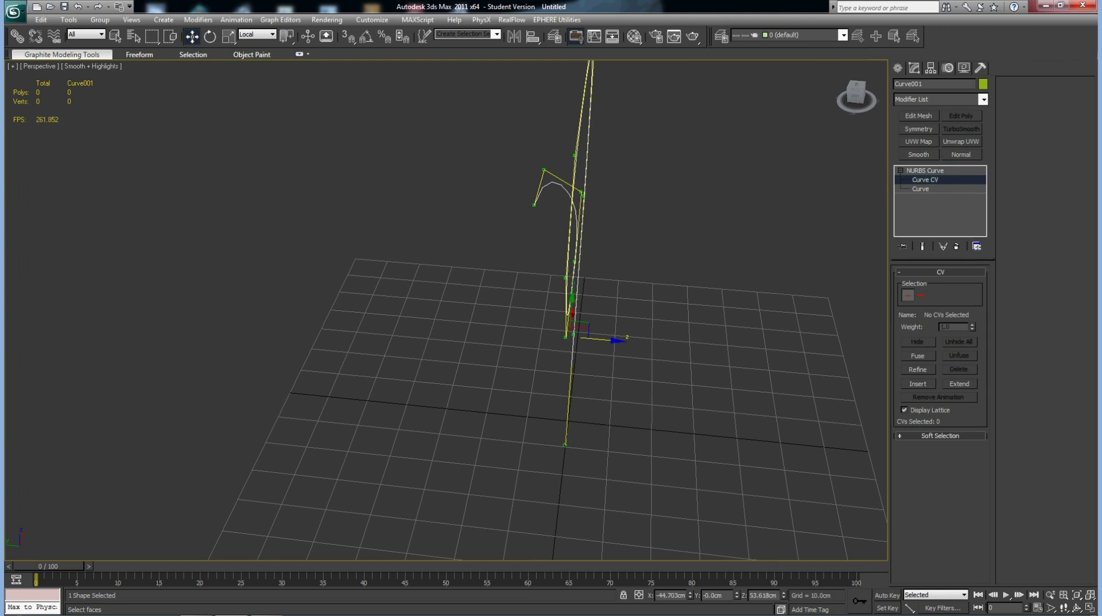
key("ctrl+z")
key("Delete")
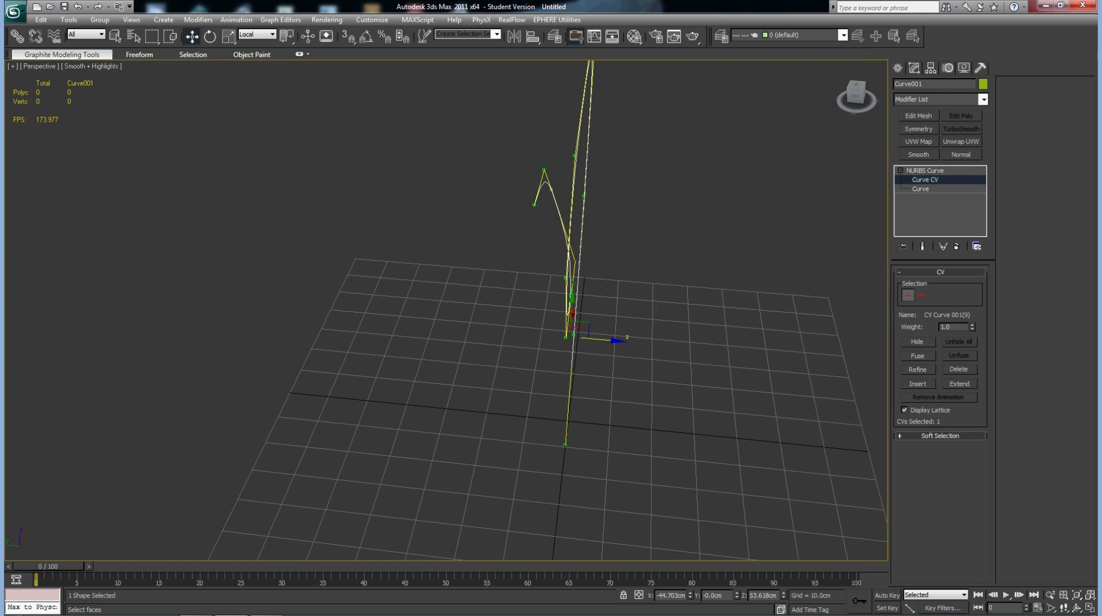
left_click_drag(573, 296, 573, 287)
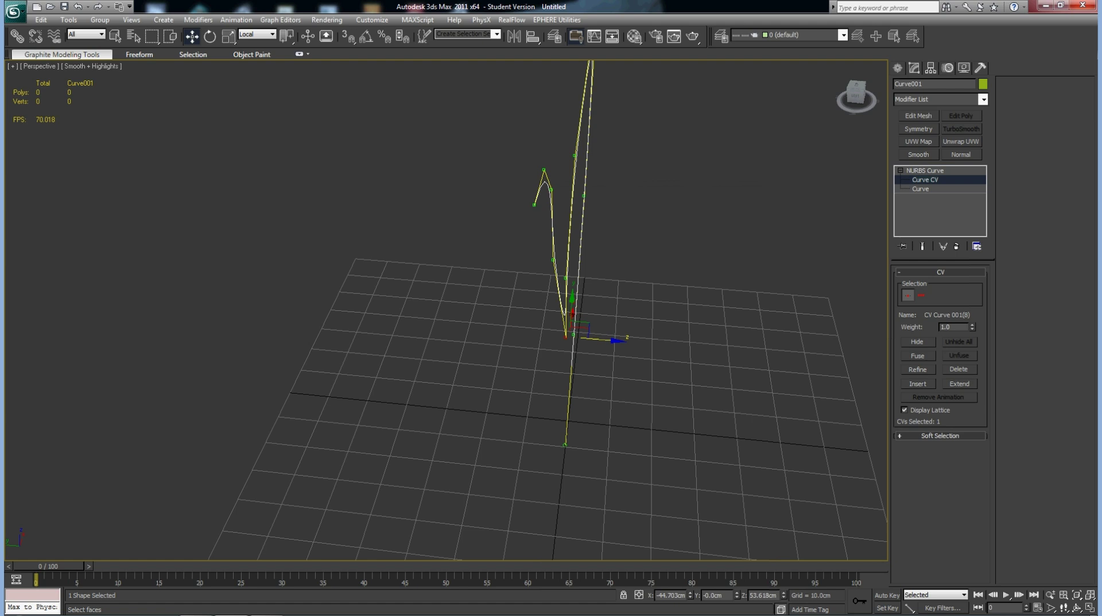
left_click_drag(565, 312, 599, 280)
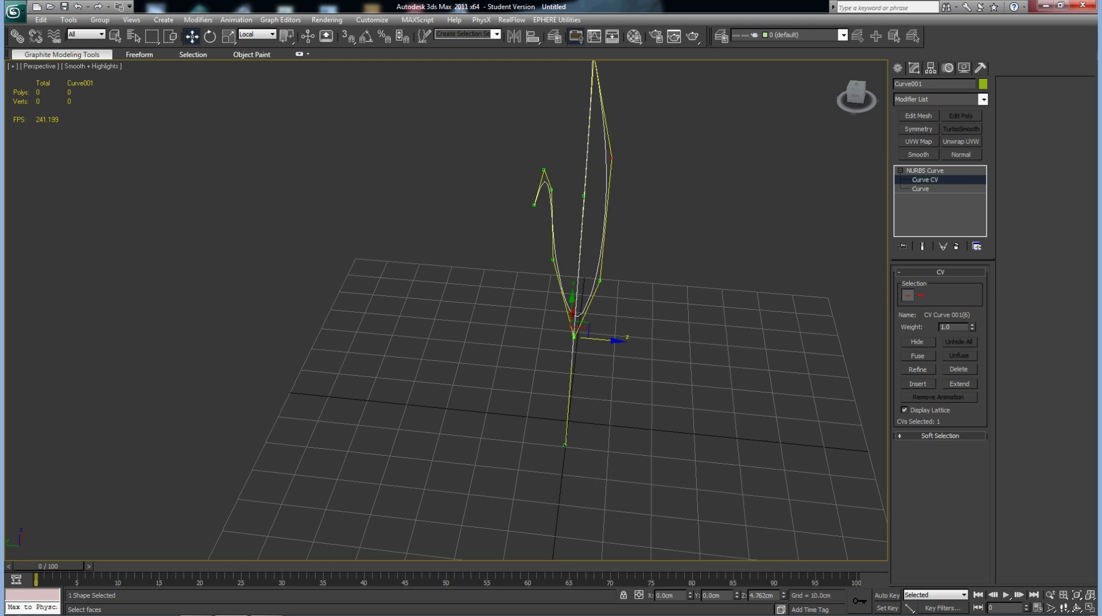
Shift the stem's upper and lower control vertices left to twist the curve into 3D
mouse_move(574, 287)
middle_mouse_down("alt")
mouse_move(609, 281)
mouse_move(574, 299)
mouse_move(597, 287)
middle_mouse_up("alt")
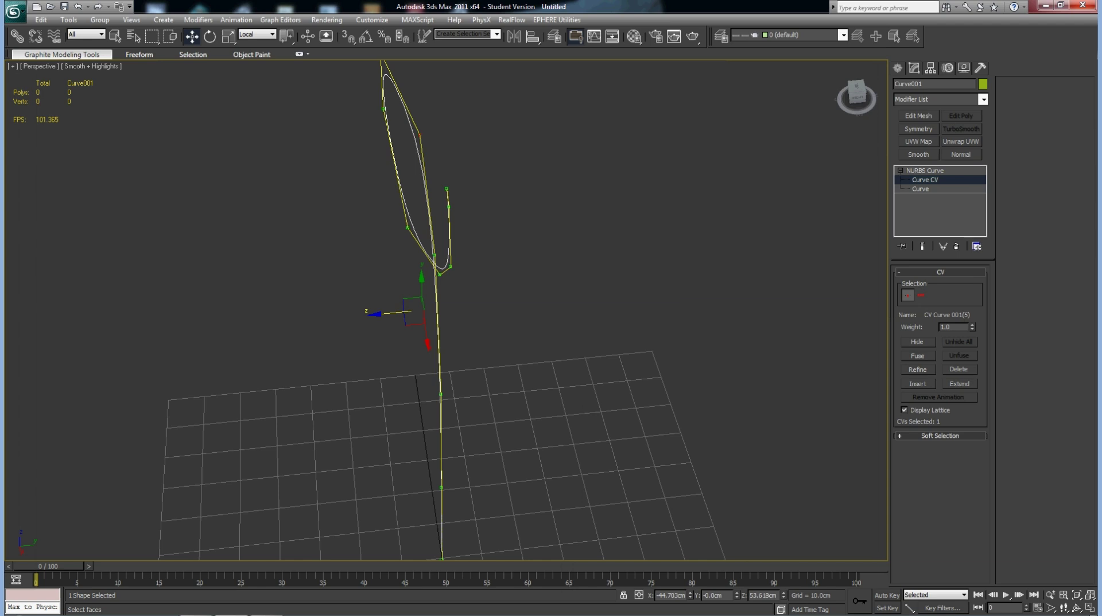
left_click_drag(402, 312, 370, 313)
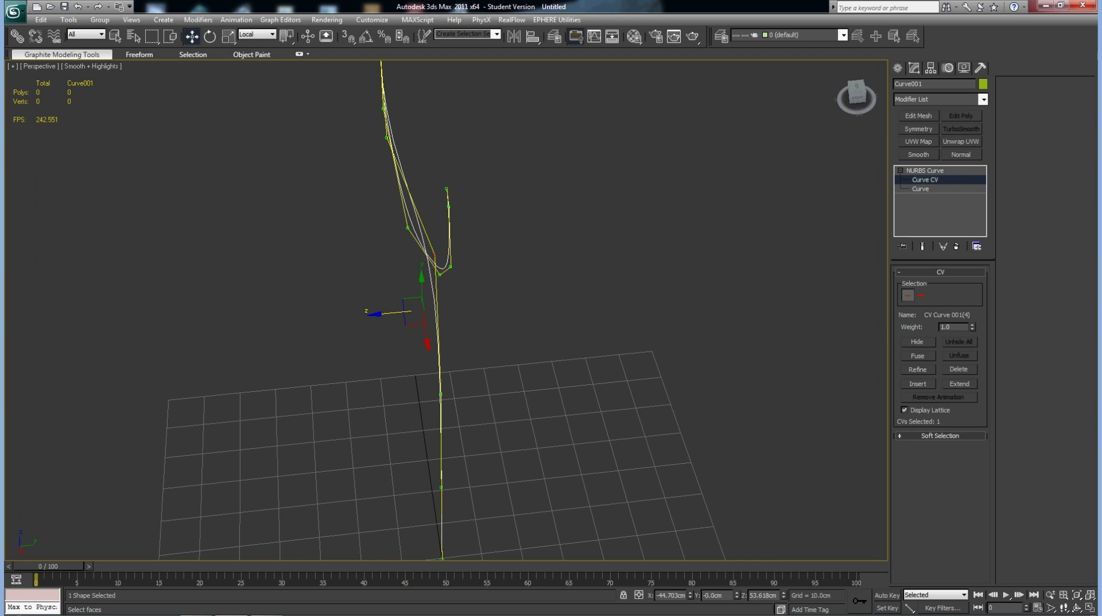
left_click_drag(408, 313, 344, 319)
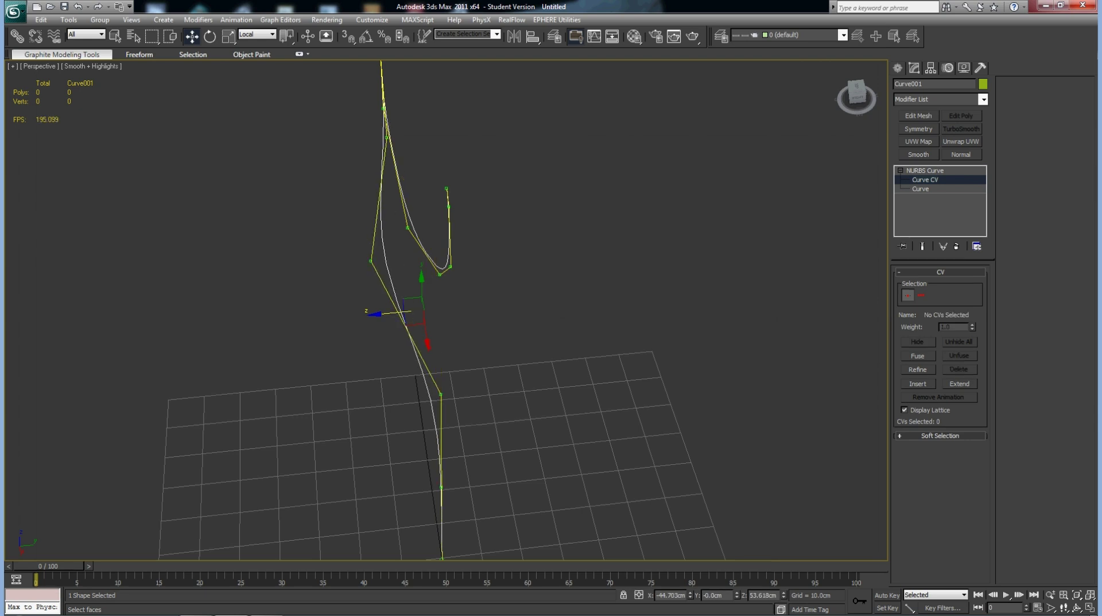
scroll(436, 310, "down", 3)
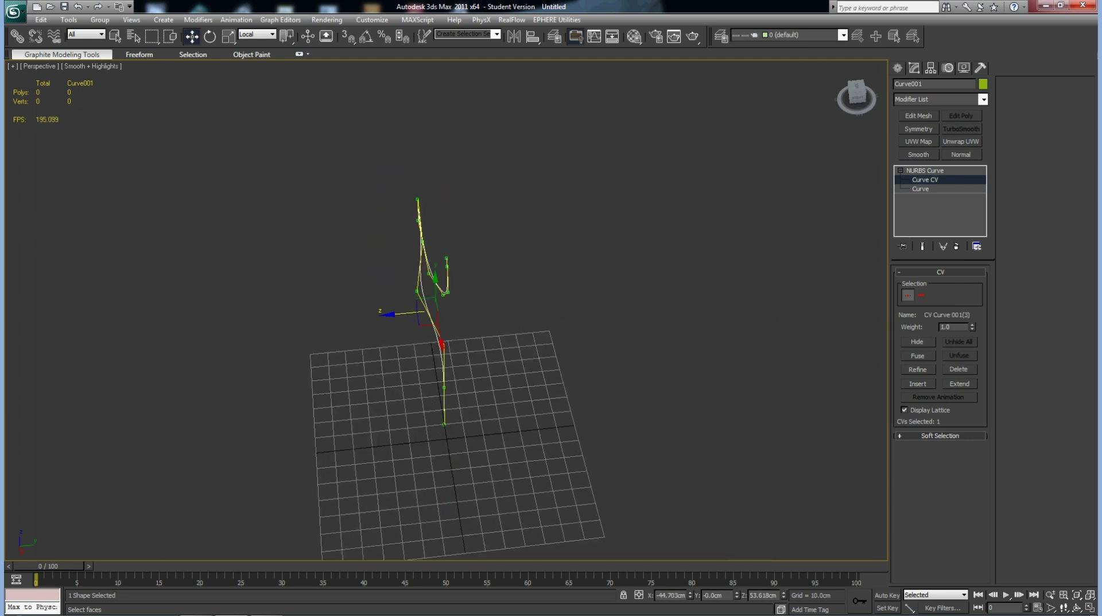
left_click_drag(461, 436, 429, 376, "ctrl")
left_click_drag(422, 313, 390, 315)
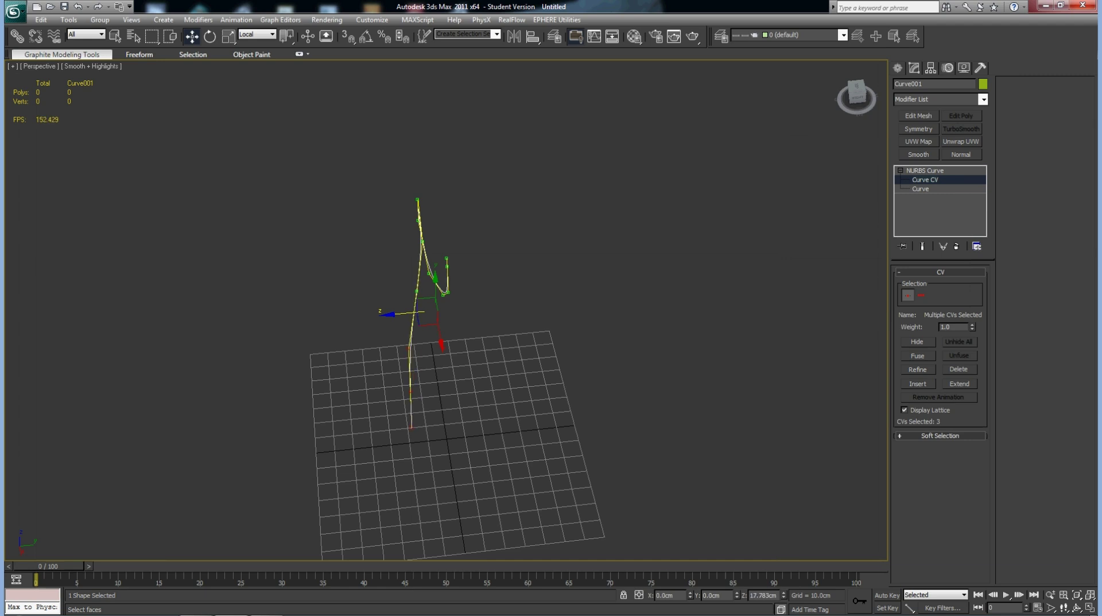
Leave CV editing and draw a small circle, Circle001, near the spiral's base
left_click(925, 170)
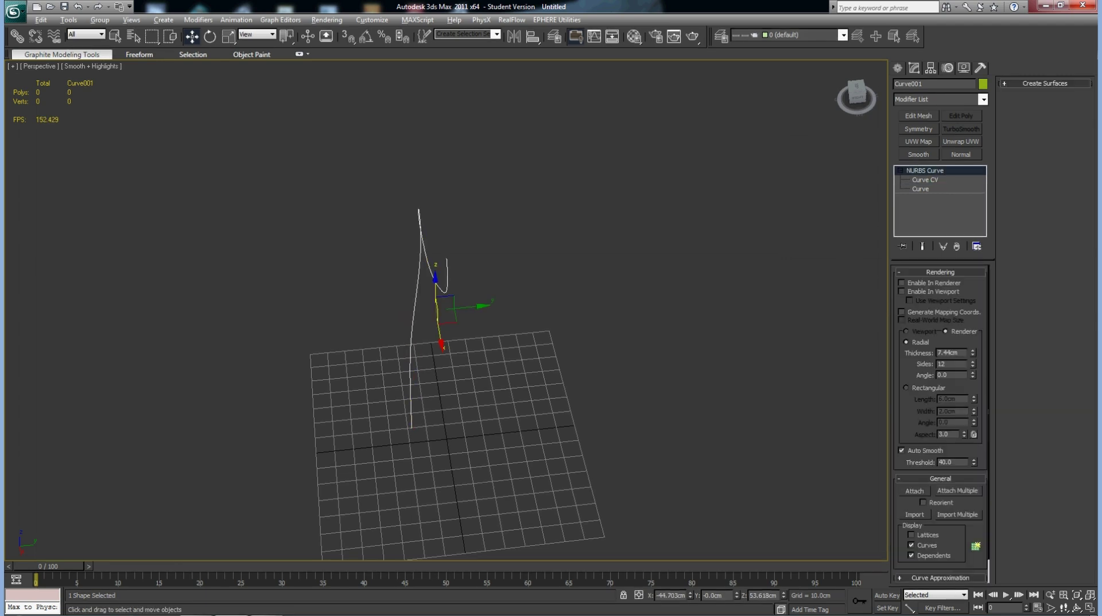
mouse_move(460, 344)
middle_mouse_down("alt")
mouse_move(493, 322)
mouse_move(539, 327)
mouse_move(563, 338)
mouse_move(574, 385)
middle_mouse_up("alt")
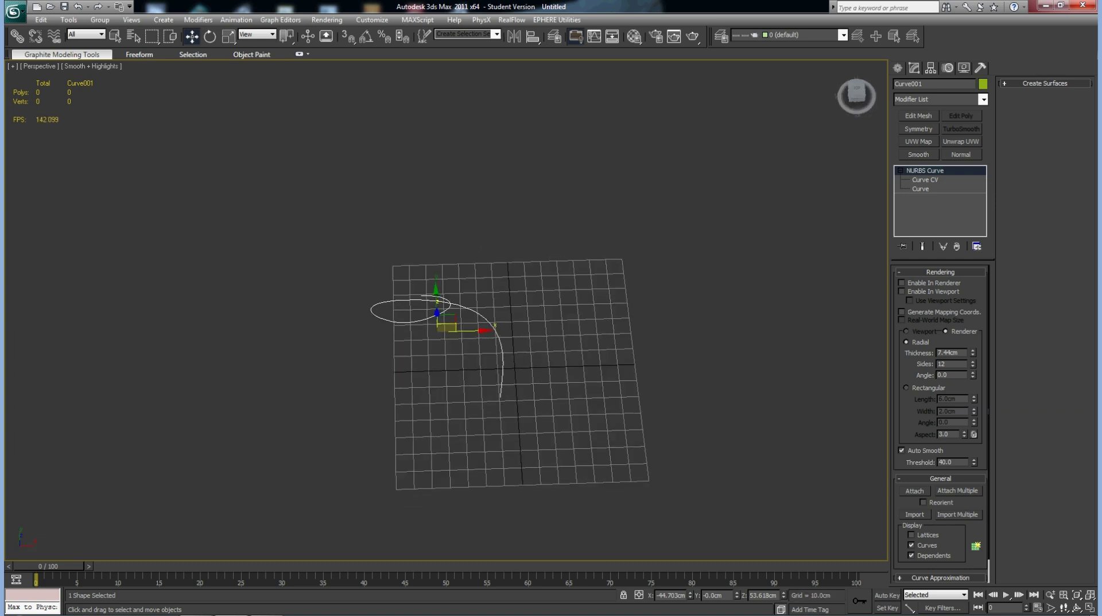
left_click(898, 67)
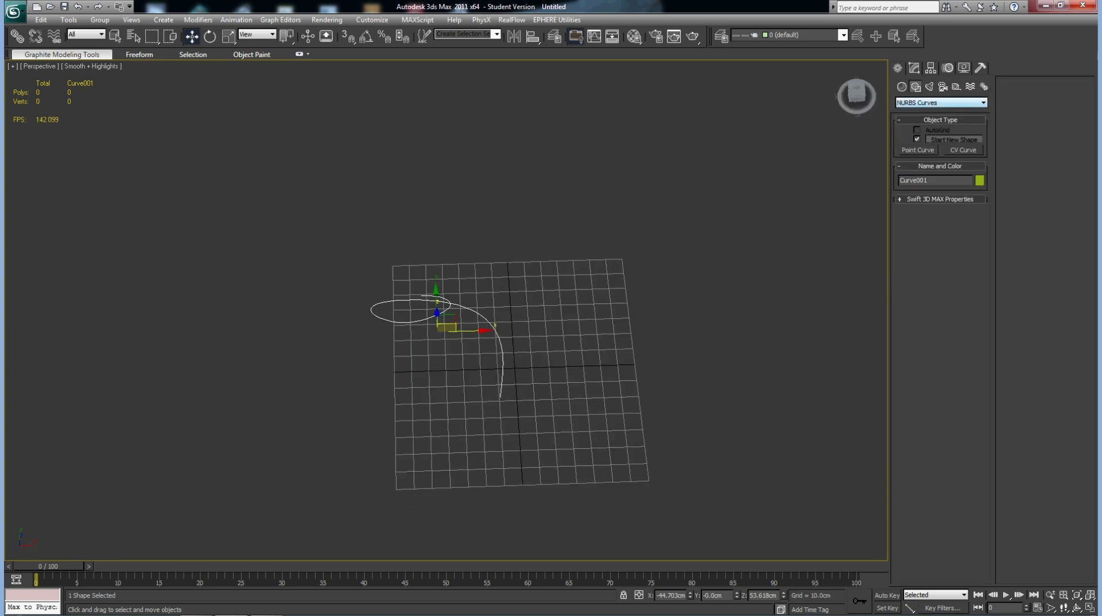
left_click(942, 102)
left_click(919, 109)
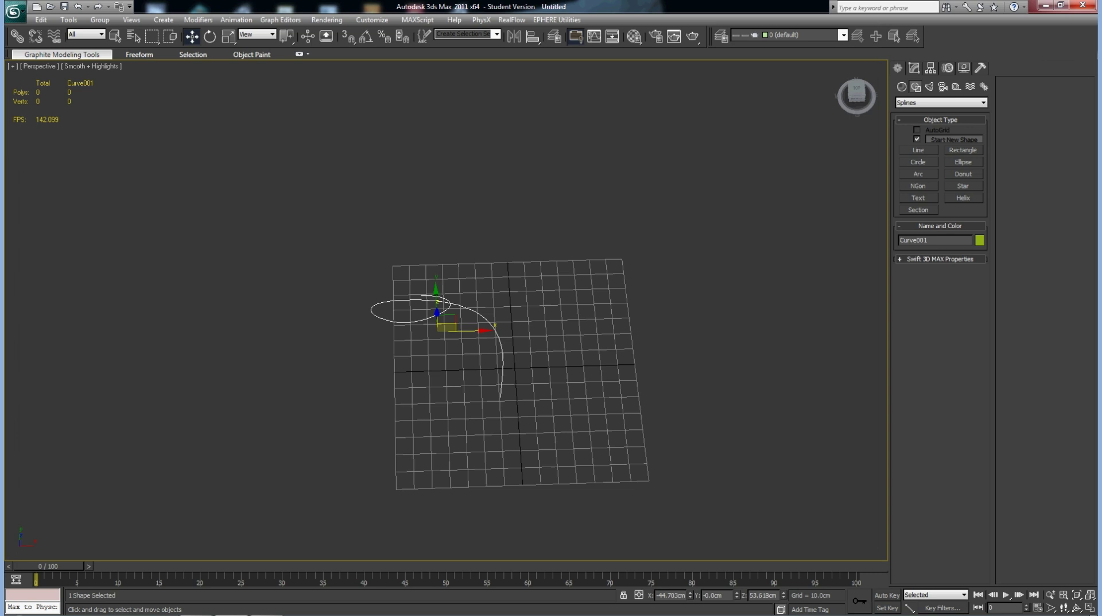
left_click(918, 162)
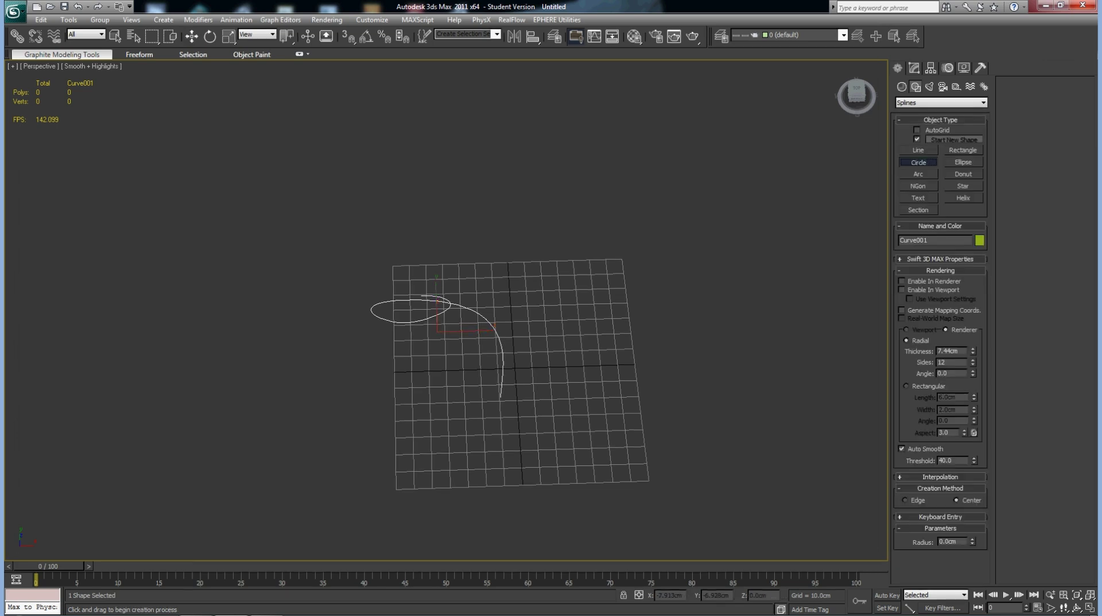
left_click_drag(495, 390, 513, 389)
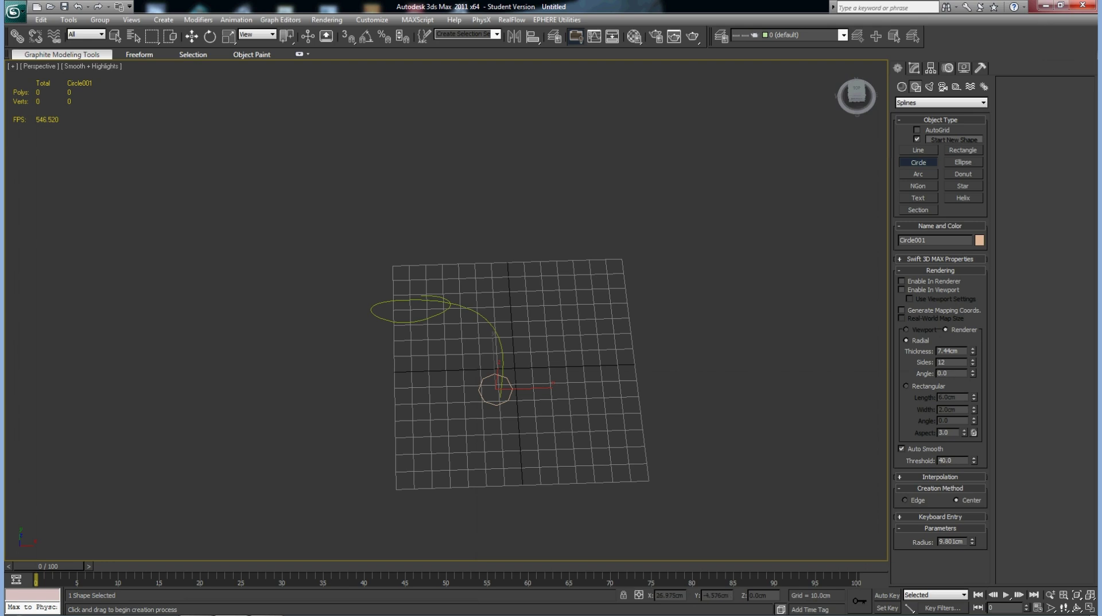
Draw a tiny second circle, Circle002, beside it
left_click(563, 370)
left_click_drag(562, 370, 564, 374)
key("w")
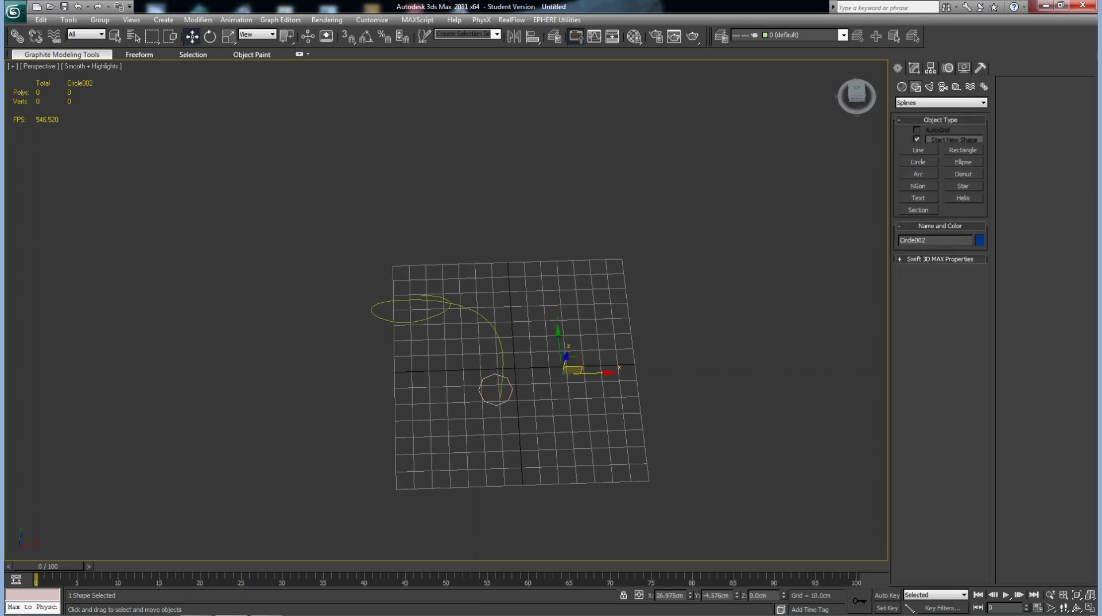
Change Circle001's Interpolation Steps in the Modify panel, entering 5 then 1
left_click(480, 390)
left_click(915, 68)
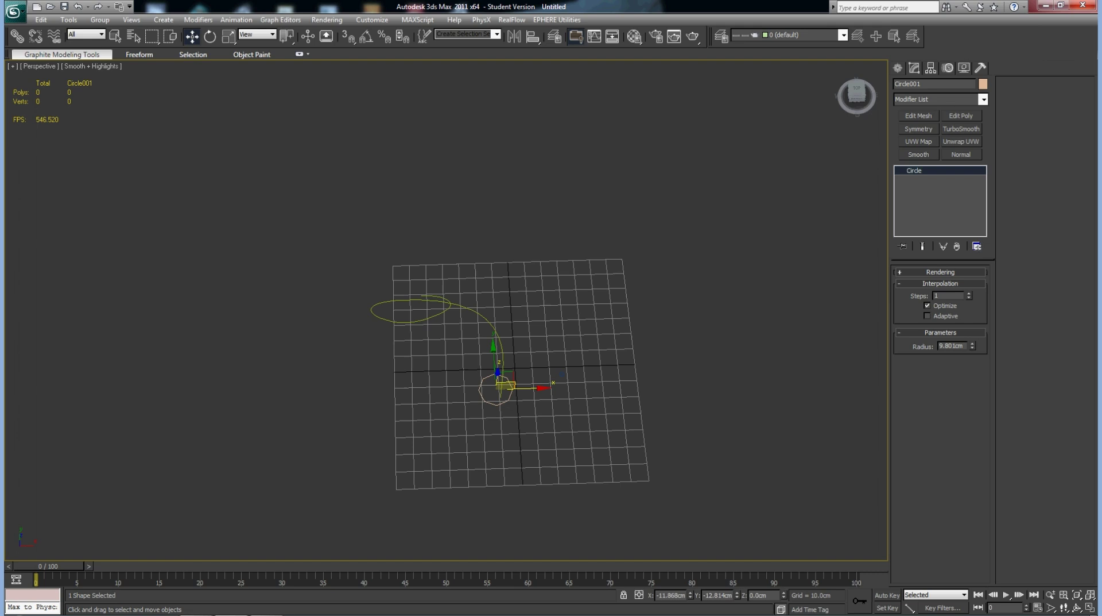
type("5")
key("Return")
type("1")
key("Return")
Select Curve001 and start a Compound Objects Loft along it
left_click(501, 356)
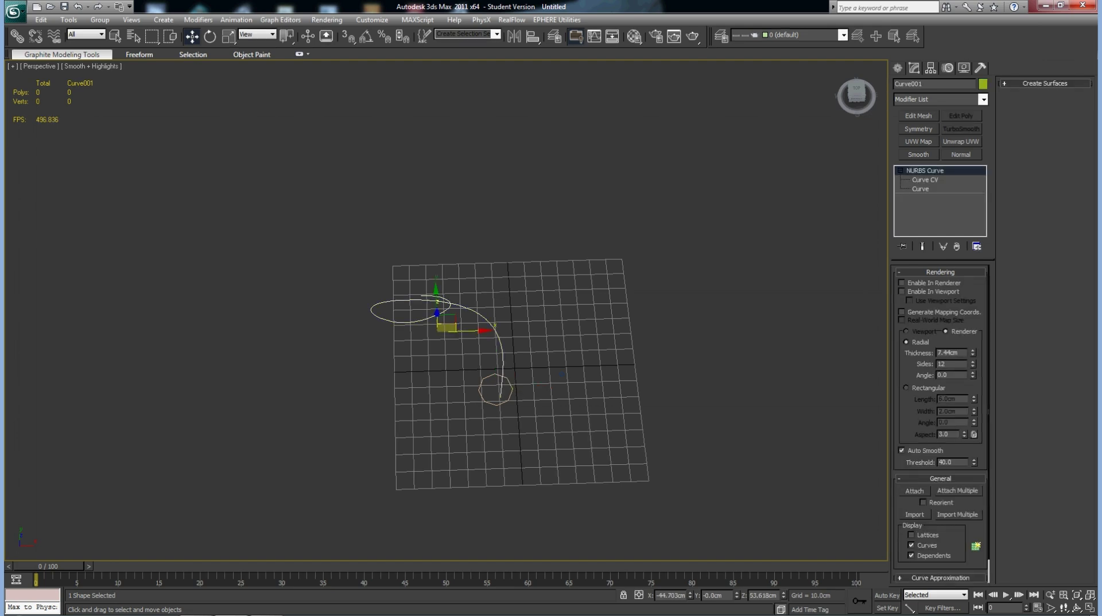
left_click_drag(857, 92, 857, 106)
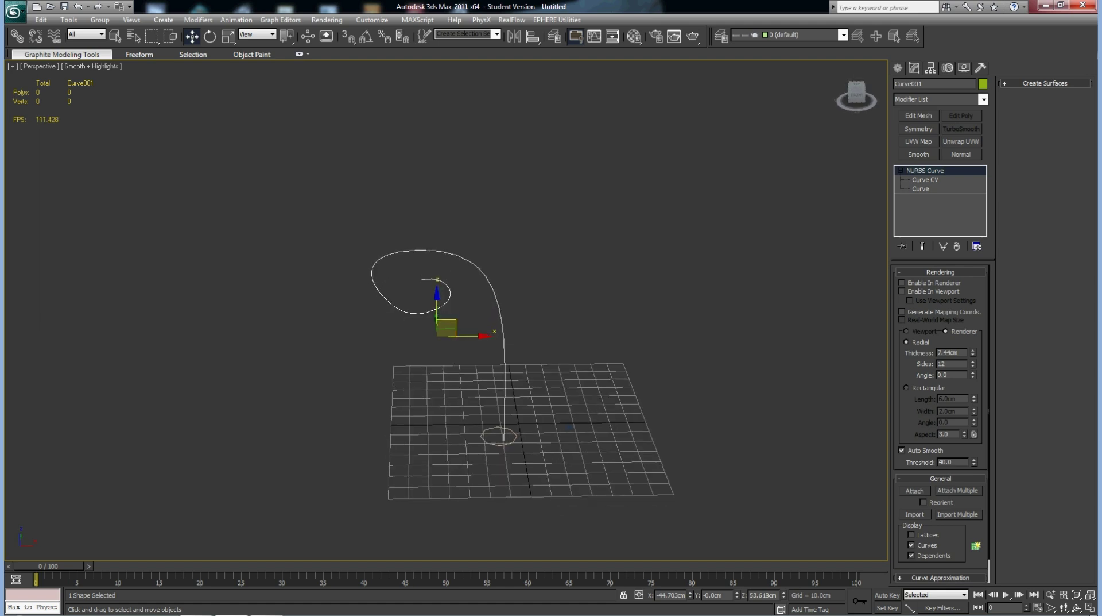
left_click(898, 67)
left_click(902, 86)
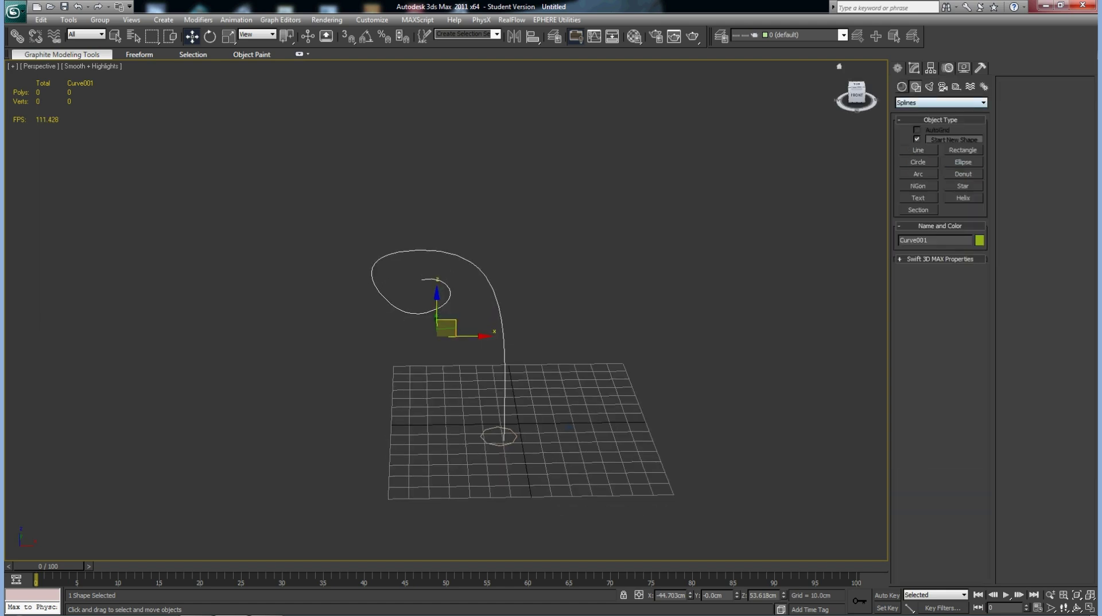
left_click(942, 103)
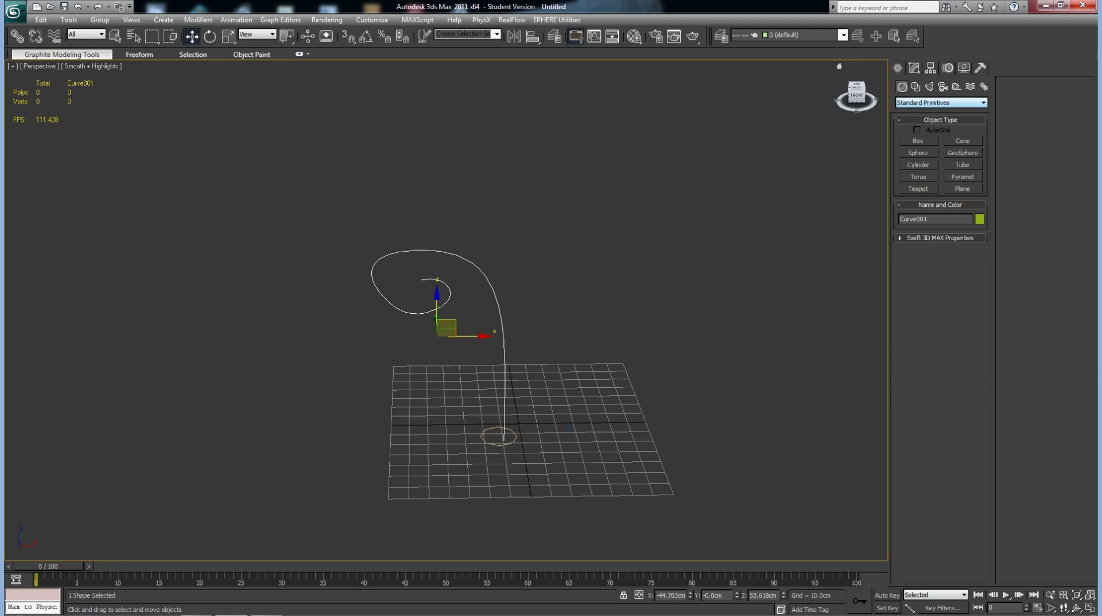
left_click(942, 102)
left_click(922, 127)
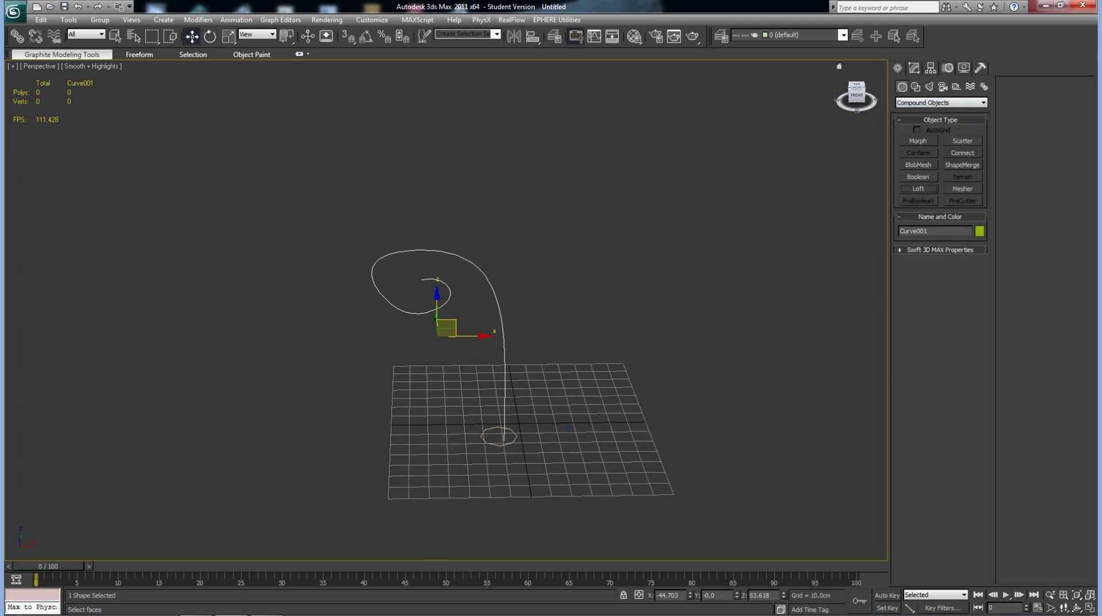
left_click(919, 188)
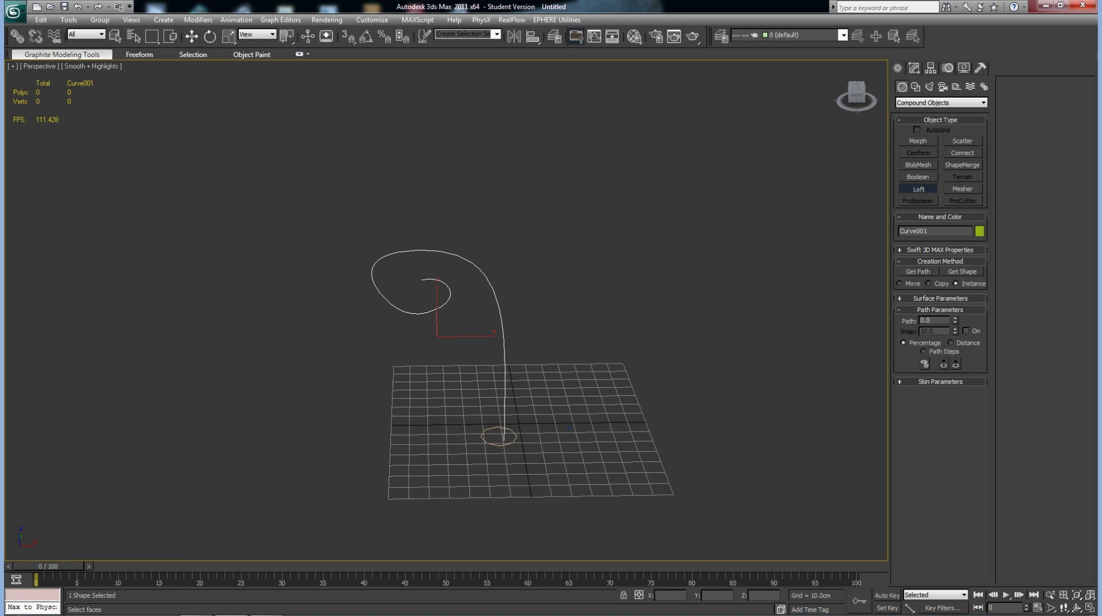
Loft Circle001 along the spiral and set the path position to 100
left_click(962, 271)
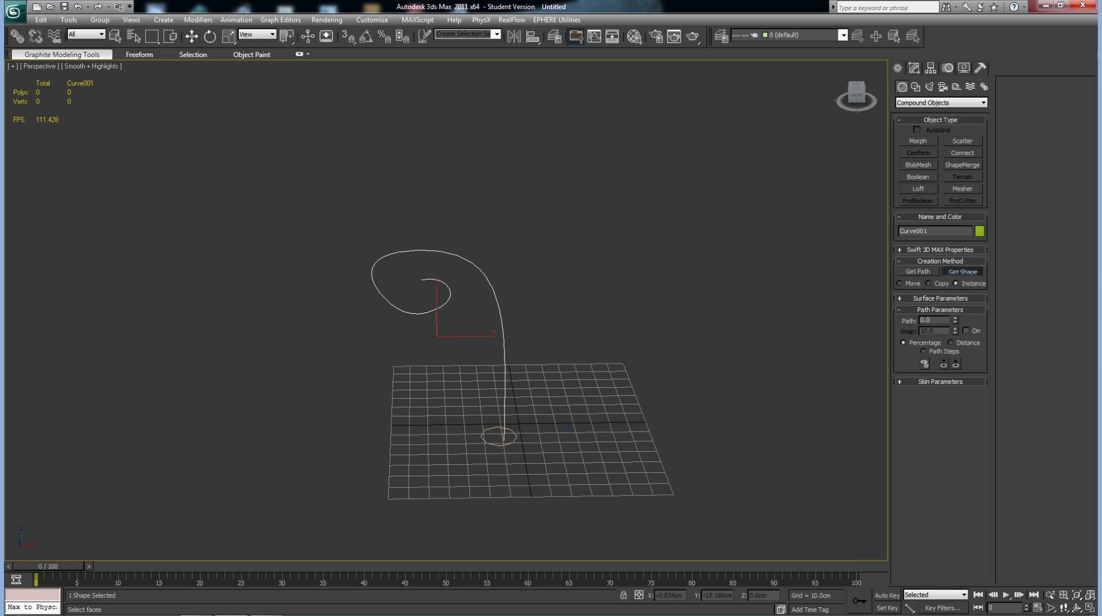
left_click(484, 435)
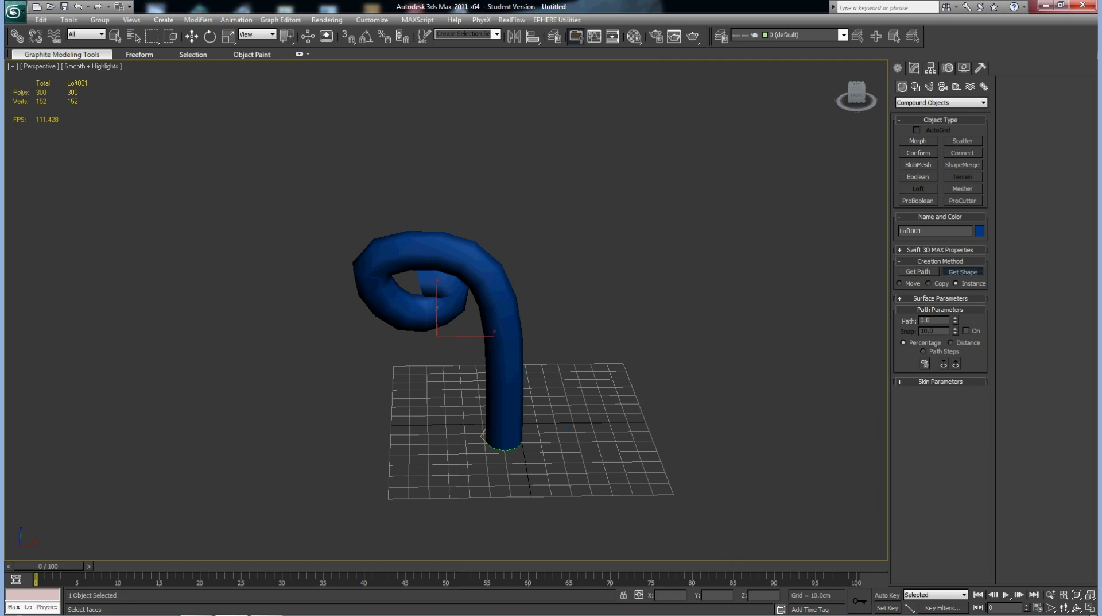
key("Escape")
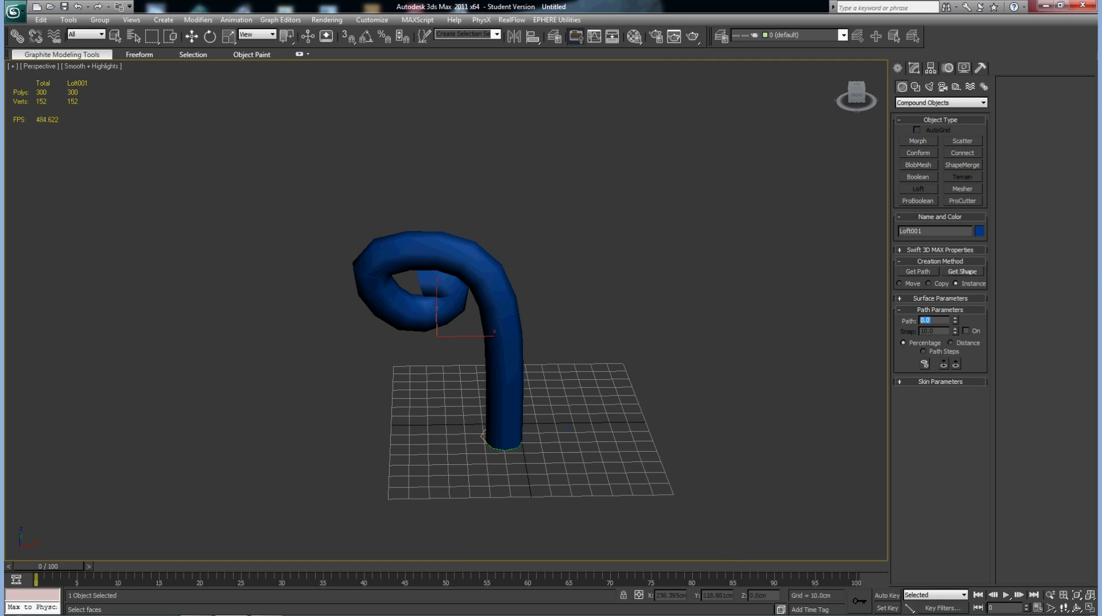
type("1")
key("Return")
Add the tiny circle at path 100 to taper the tip, and show edged faces
left_click(963, 271)
left_click(568, 426)
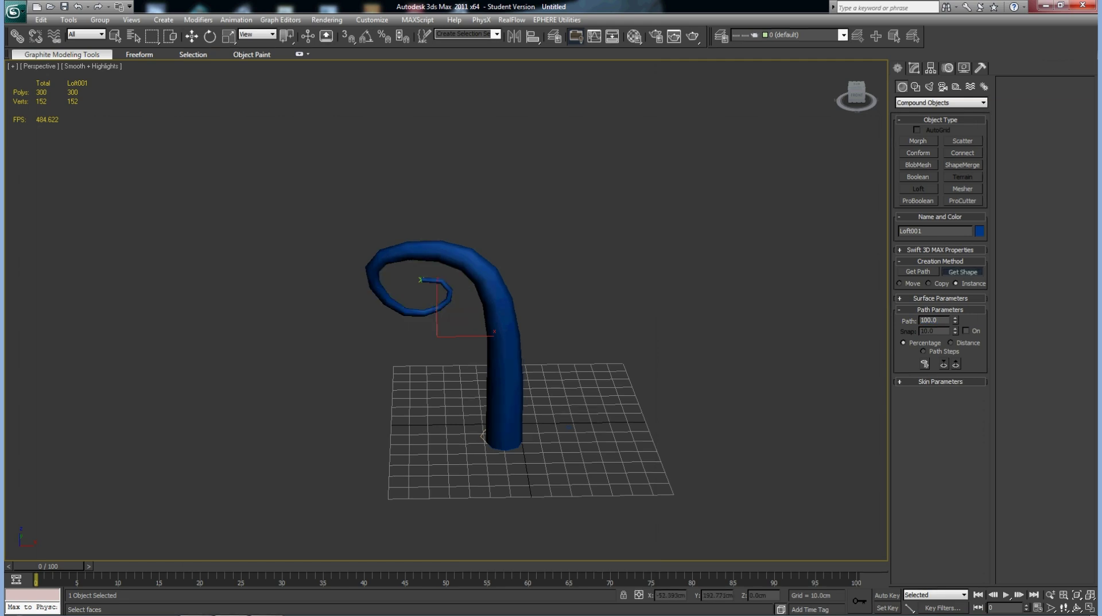
key("w")
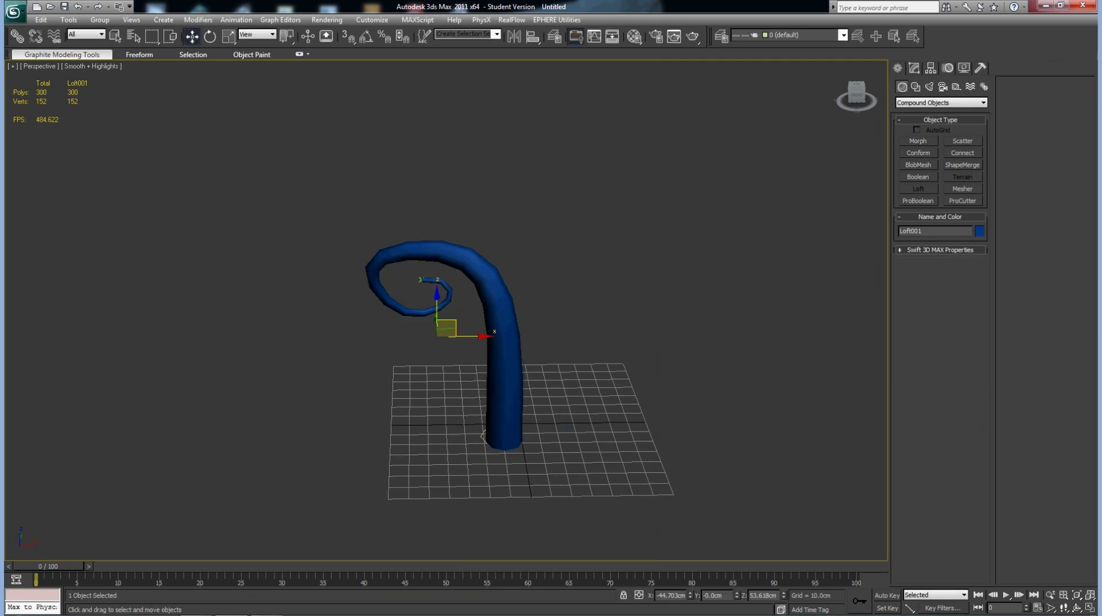
left_click(914, 68)
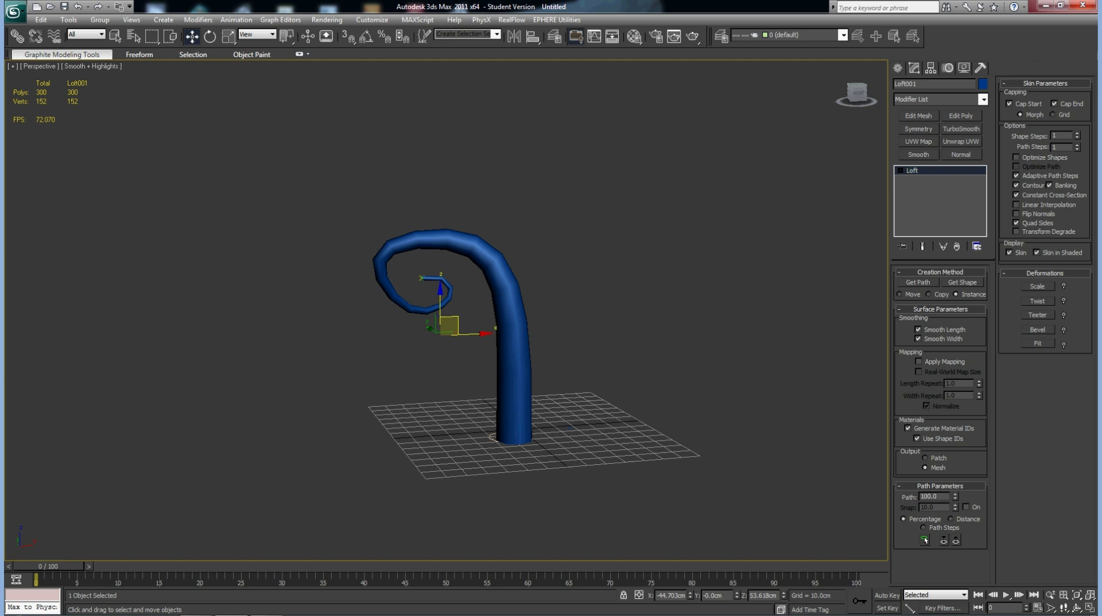
key("F4")
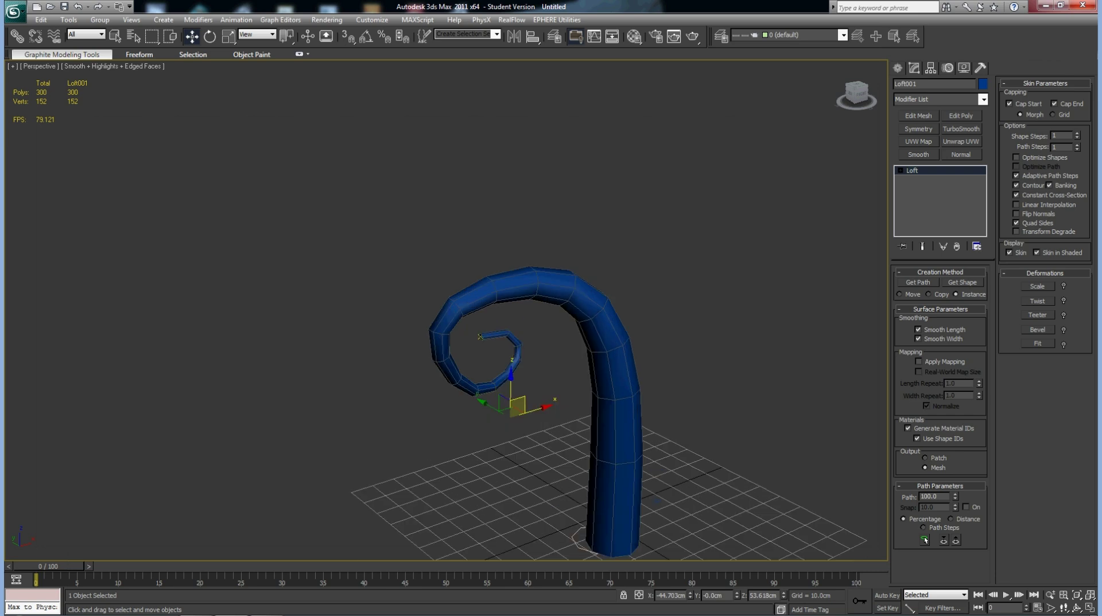
Convert the loft to Editable Poly and add a TurboSmooth modifier, turned off
right_click(913, 171)
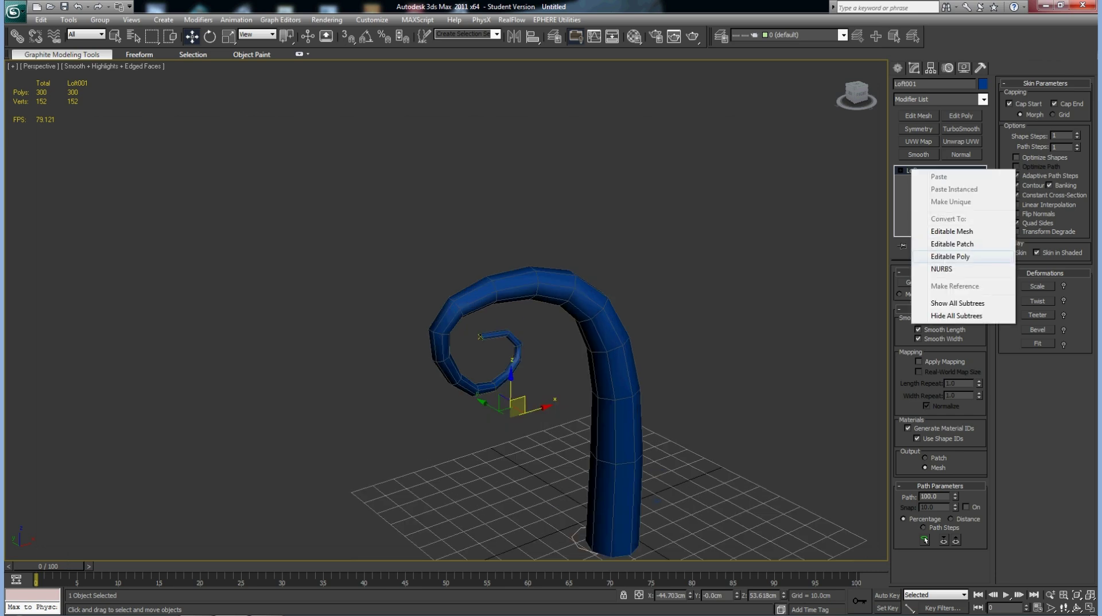
left_click(950, 256)
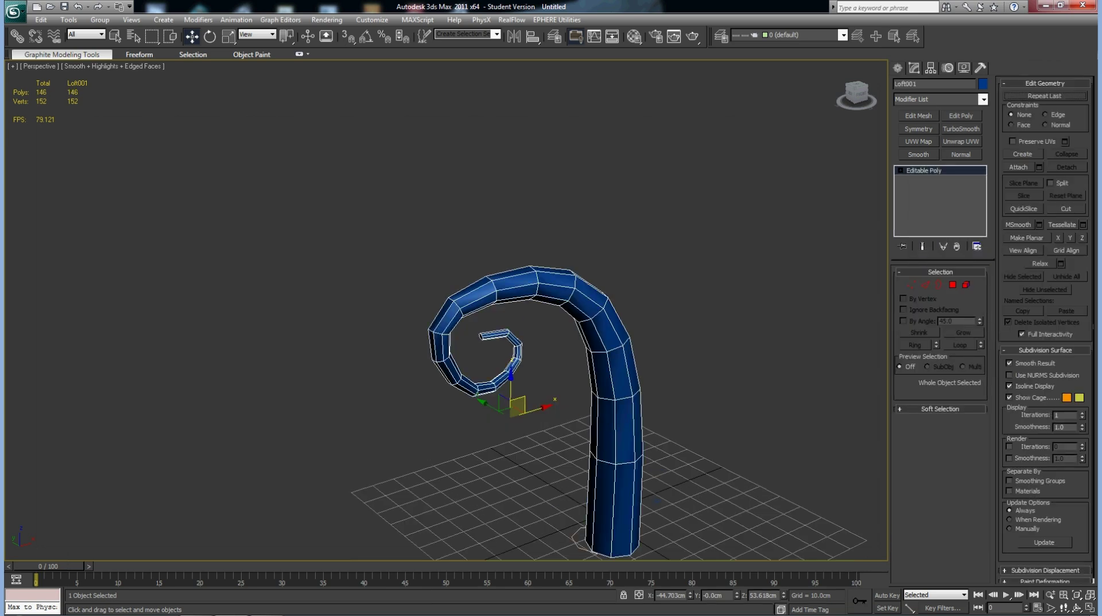
left_click(983, 99)
scroll(930, 345, "down", 5)
scroll(930, 374, "down", 3)
scroll(931, 411, "down", 3)
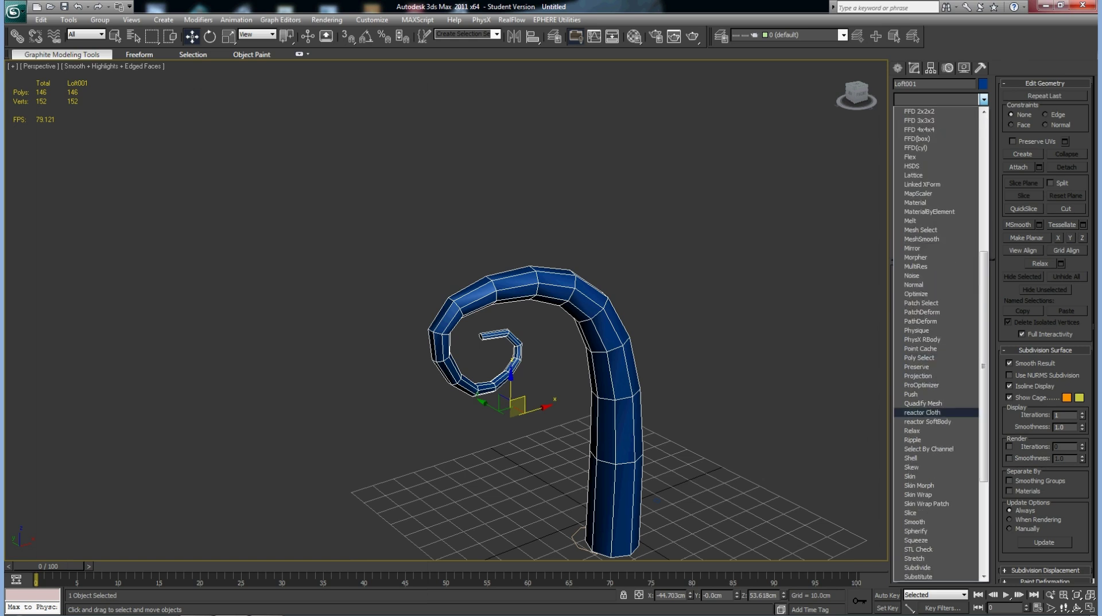
scroll(931, 412, "down", 5)
left_click(931, 457)
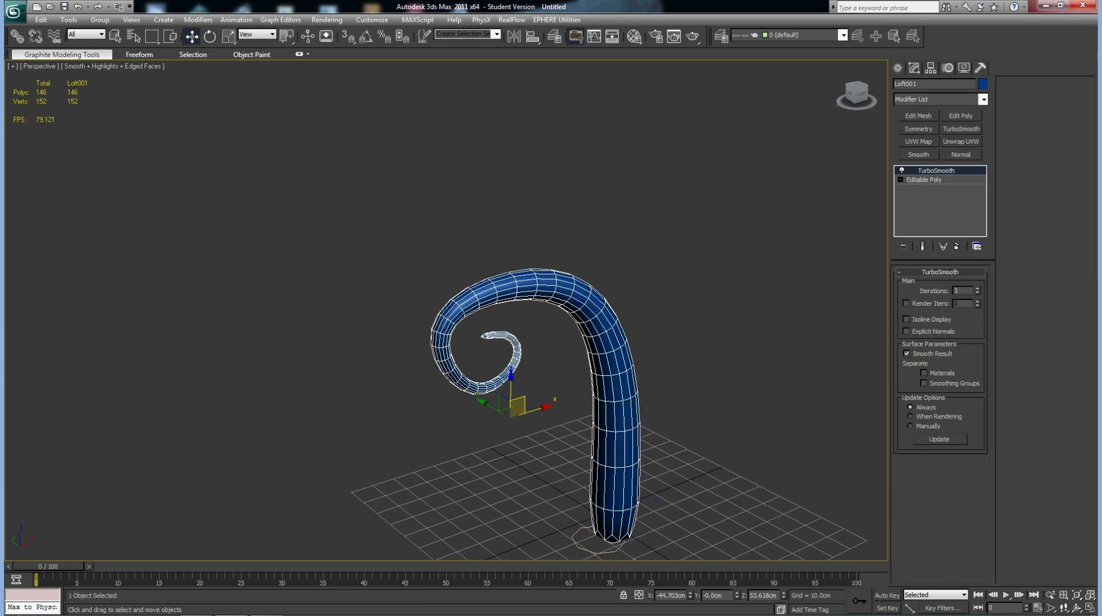
left_click(902, 170)
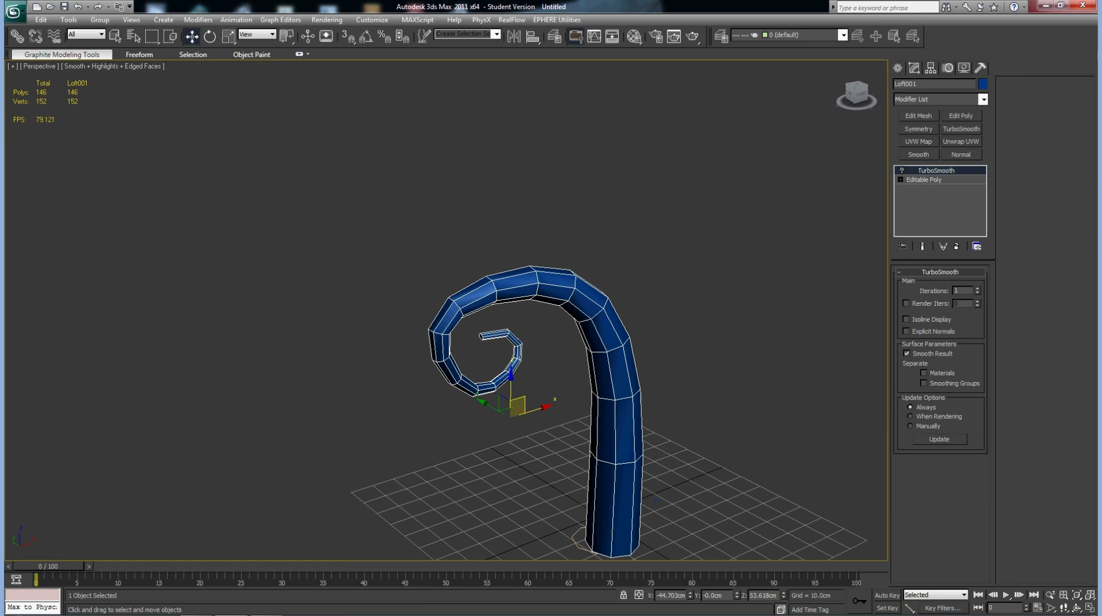
Add an edge loop around the tentacle's trunk
left_click(901, 180)
left_click(922, 189)
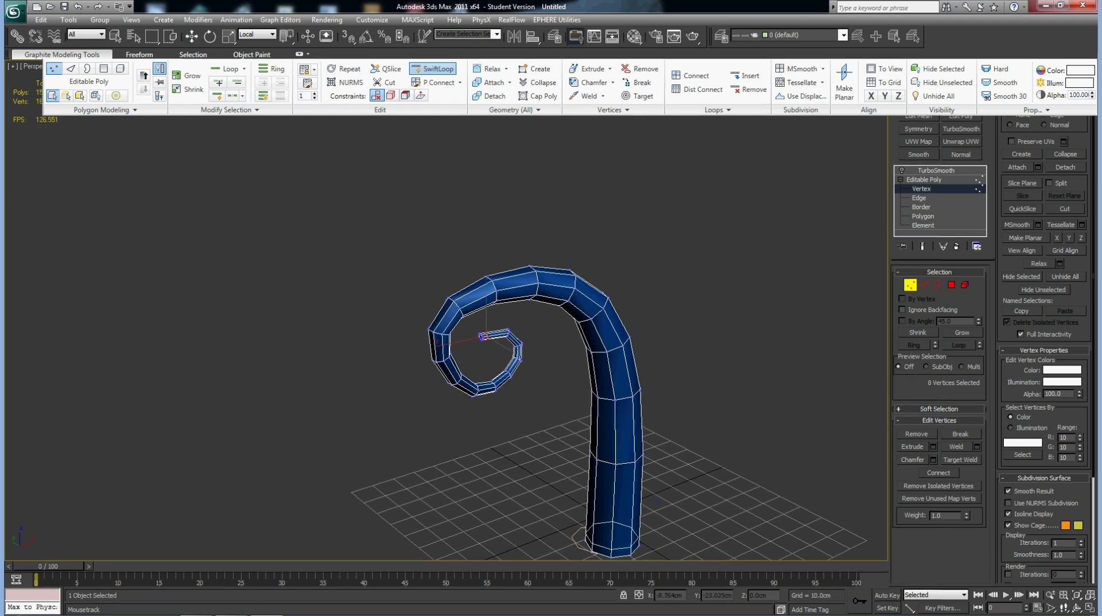
left_click(614, 520)
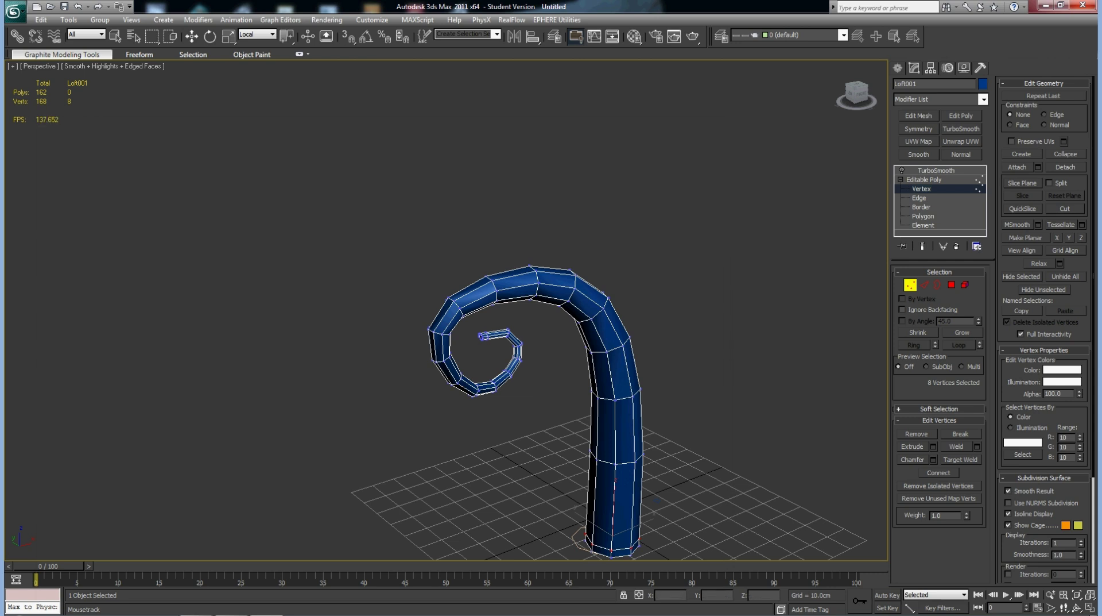
left_click(924, 180)
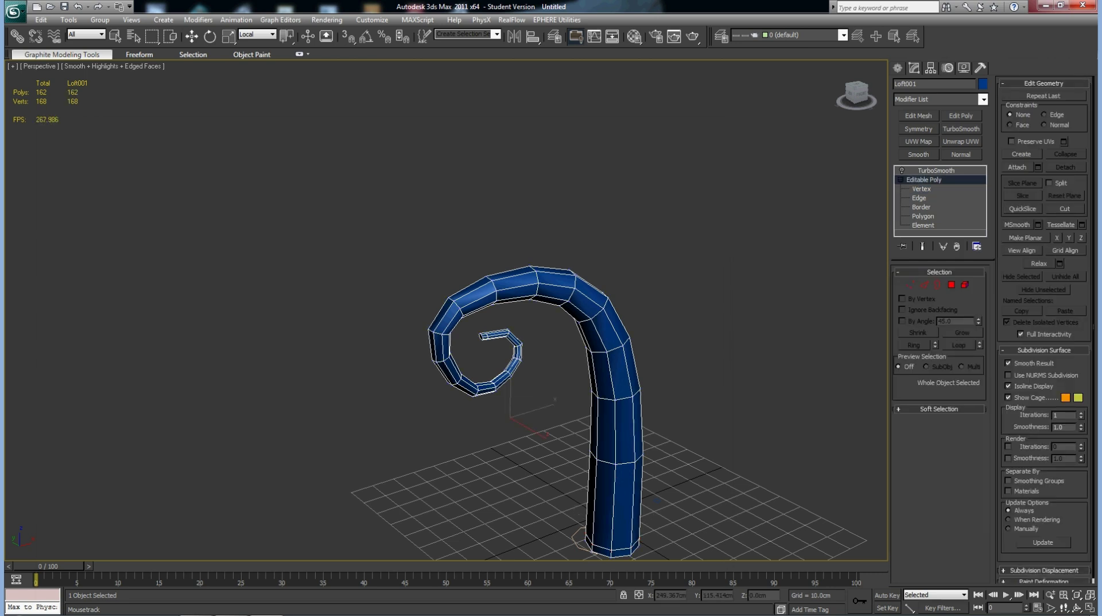
Delete the end-cap polygon at the tentacle's thick base
middle_click_drag(552, 345, 609, 298, "alt")
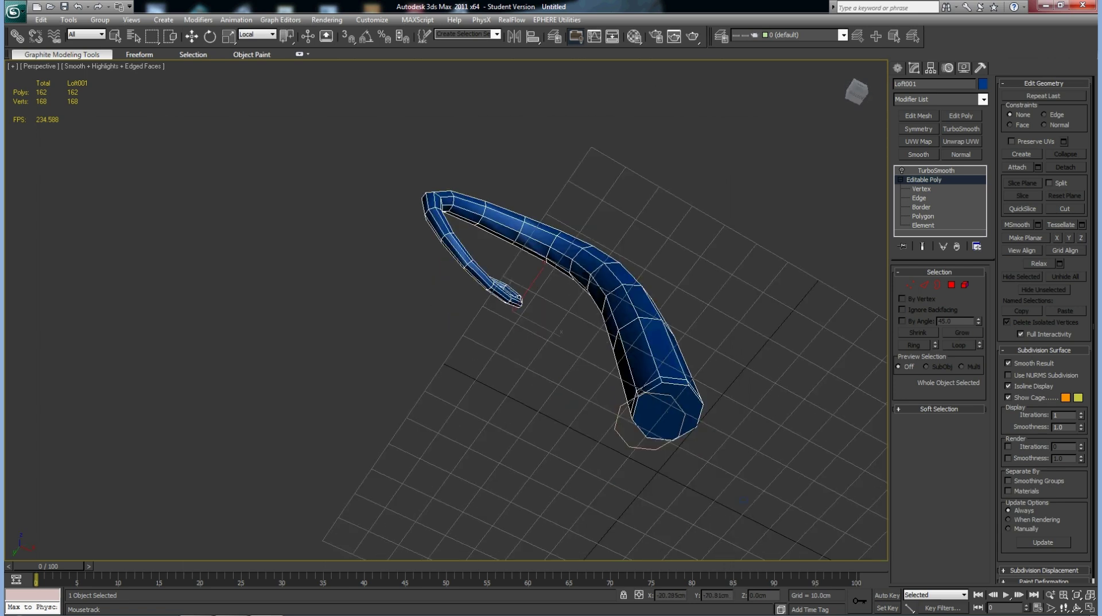
key("4")
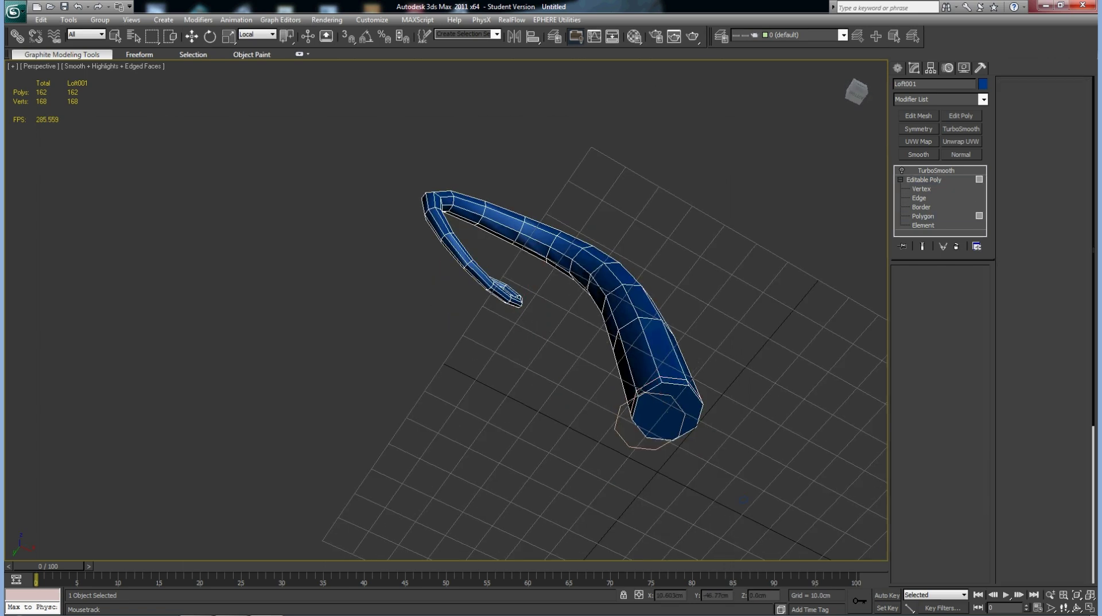
key("w")
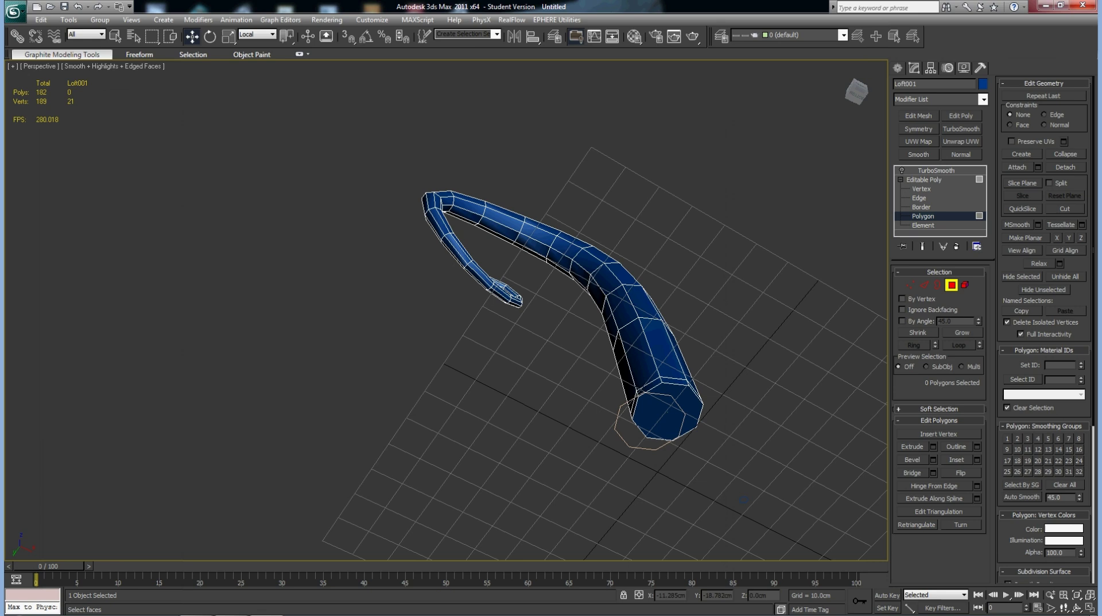
left_click(668, 411)
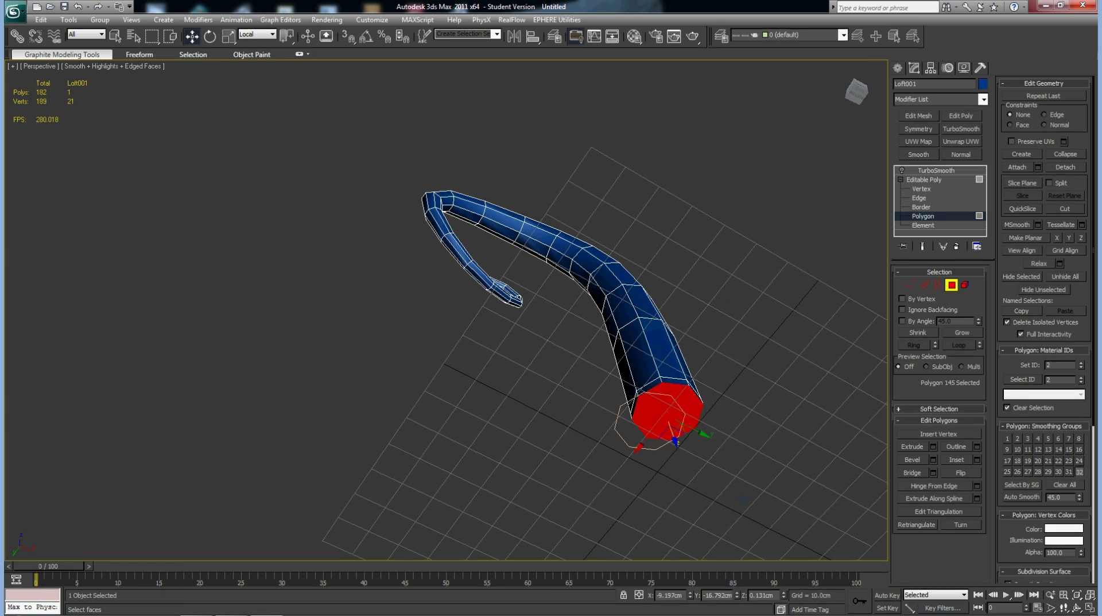
middle_click_drag(448, 310, 425, 310, "alt")
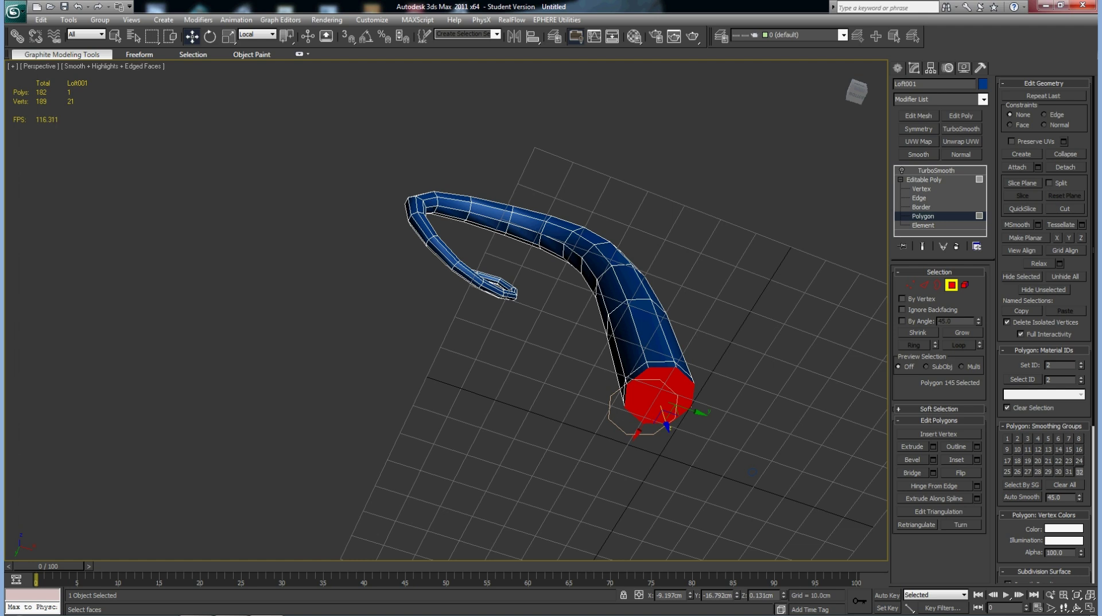
key("Delete")
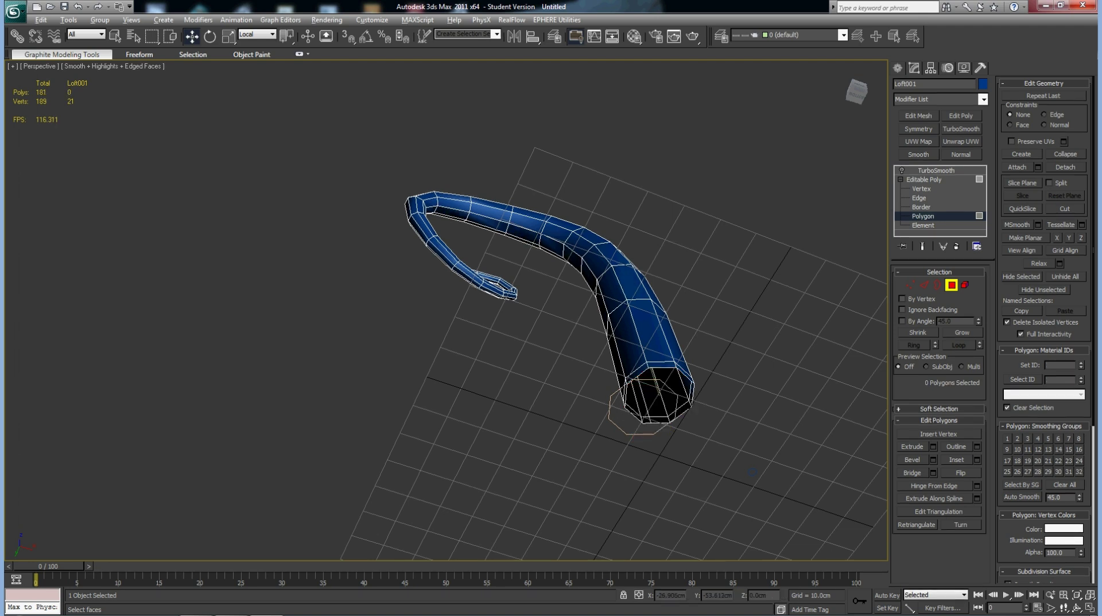
Delete the end-cap polygon at the thin tip
mouse_move(448, 311)
middle_mouse_down("alt")
mouse_move(453, 270)
mouse_move(482, 241)
mouse_move(459, 288)
middle_mouse_up("alt")
left_click(682, 389)
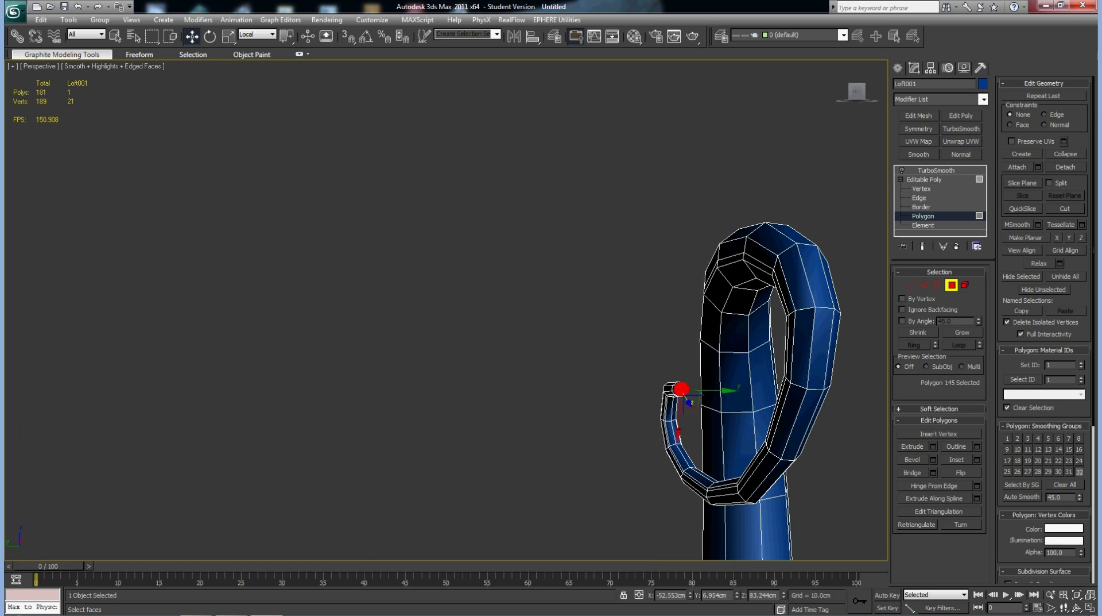
key("Delete")
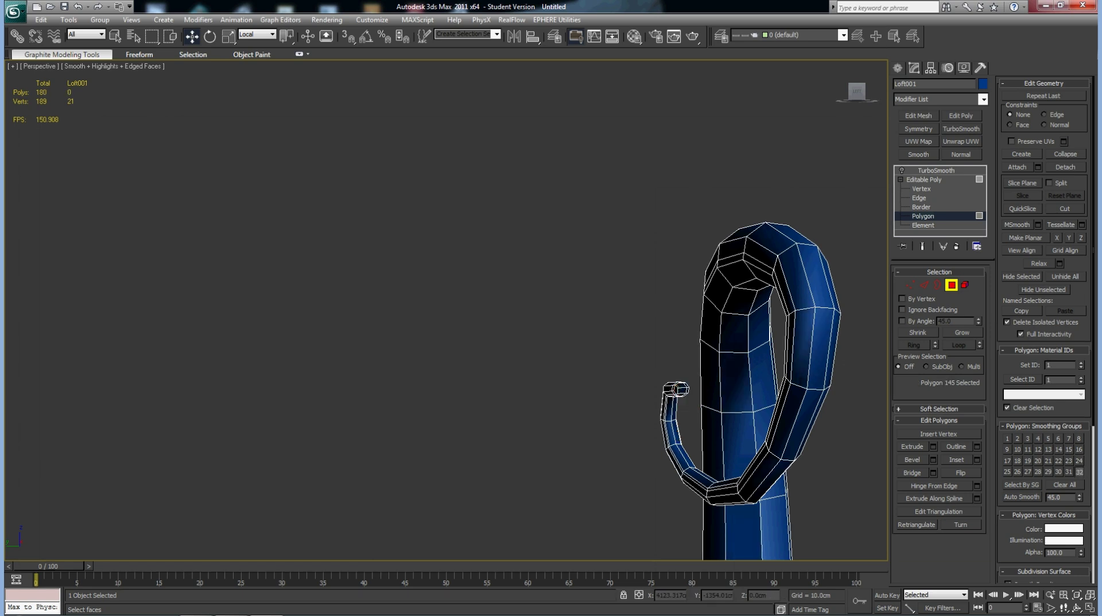
mouse_move(682, 388)
middle_mouse_down("alt")
mouse_move(643, 367)
mouse_move(603, 376)
middle_mouse_up("alt")
key("1")
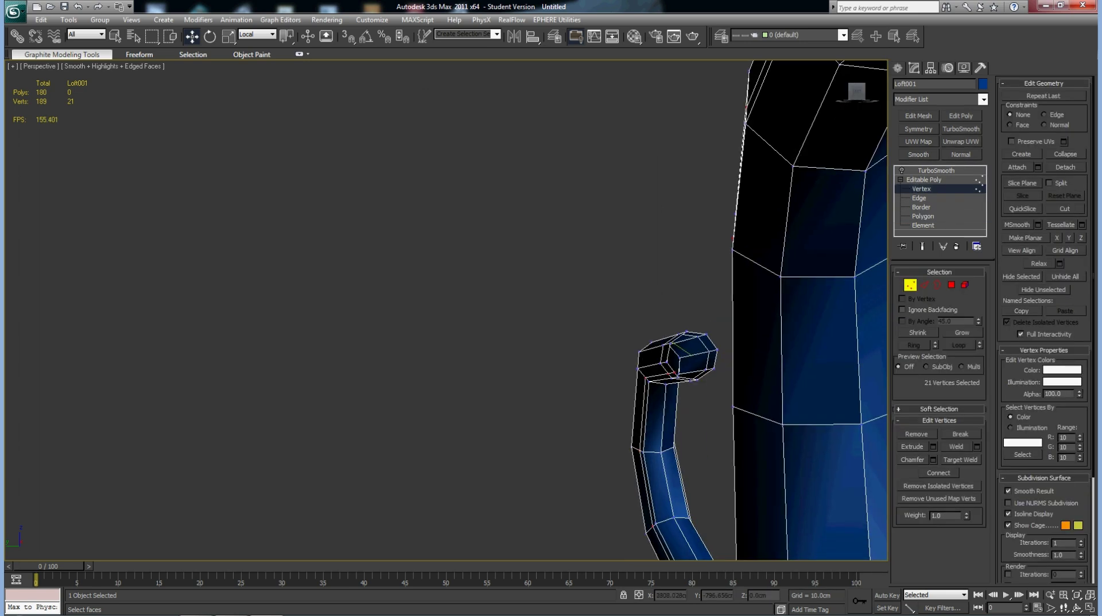
Select the open end's vertices and weld them into one pointed tip by raising the threshold
left_click(693, 379)
key("z")
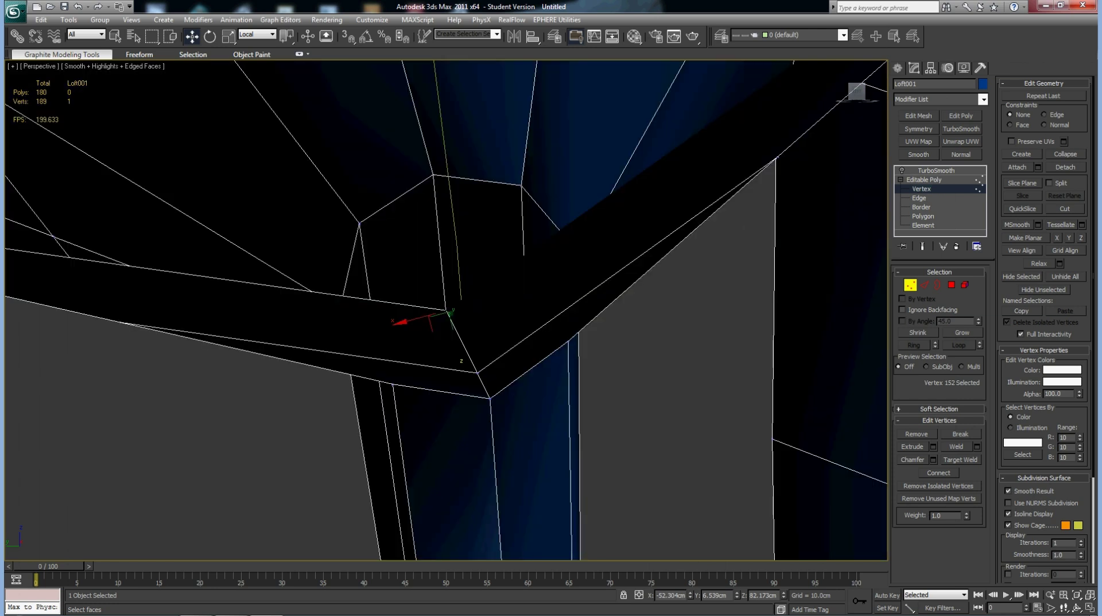
scroll(448, 313, "down", 3)
scroll(448, 313, "down", 2)
scroll(447, 313, "down", 3)
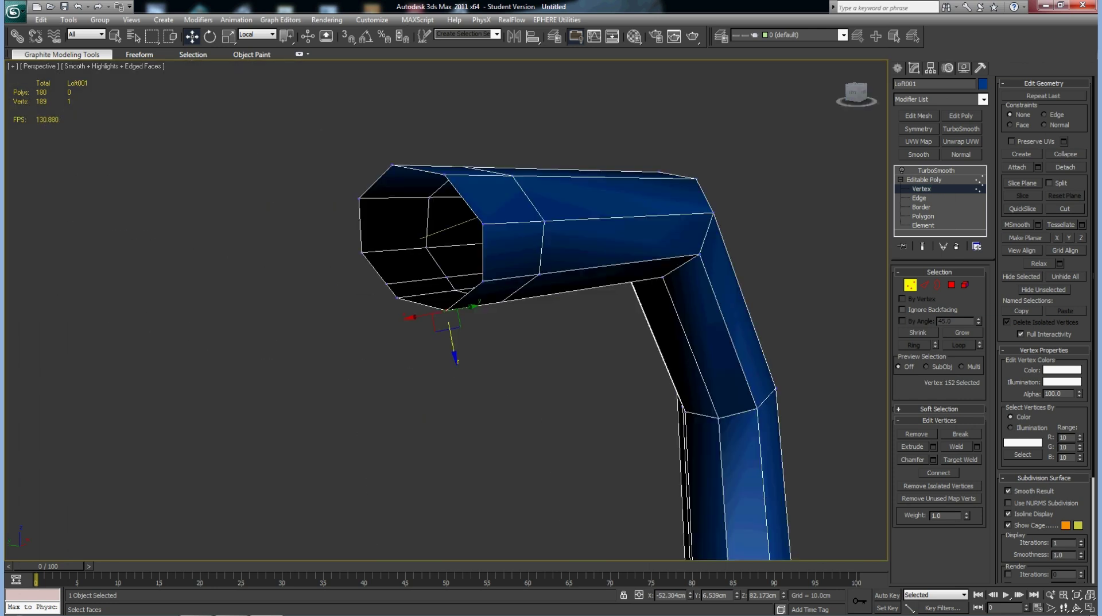
middle_click_drag(448, 313, 505, 313, "alt")
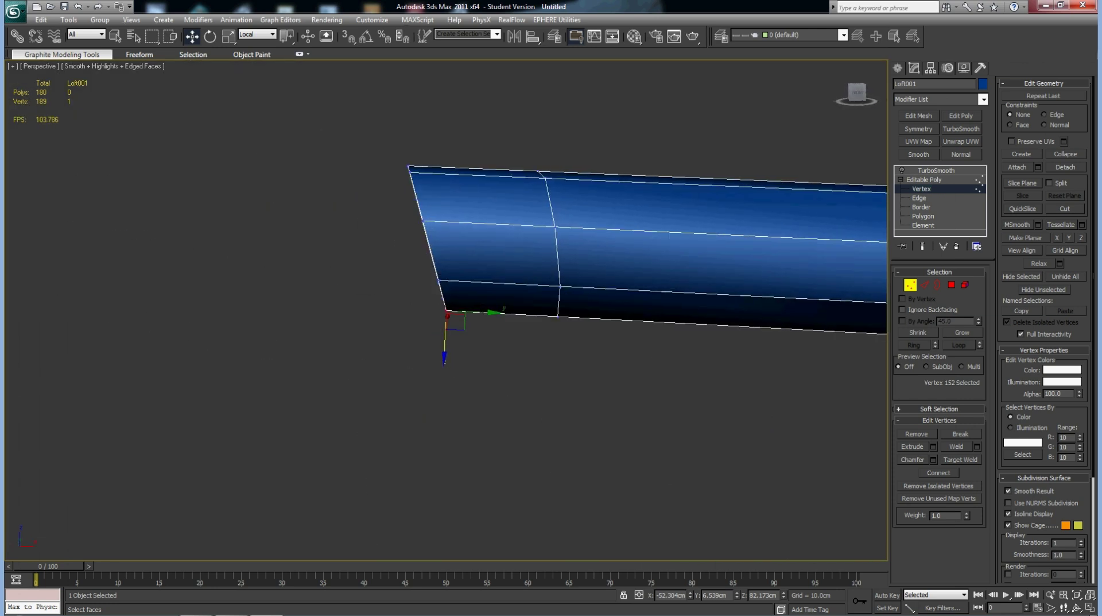
left_click_drag(348, 117, 468, 351)
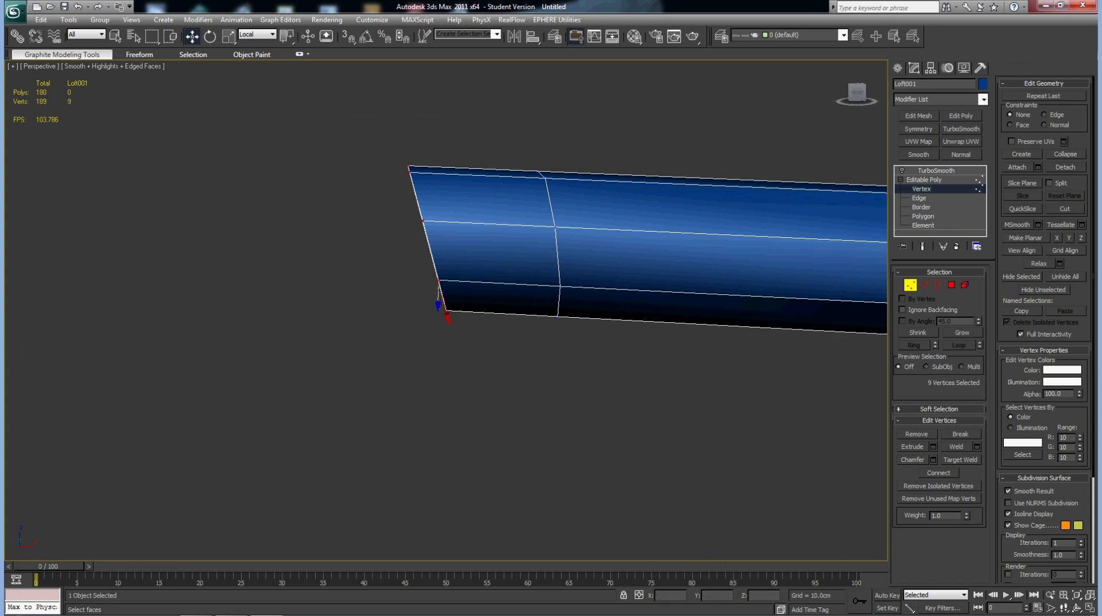
left_click(977, 446)
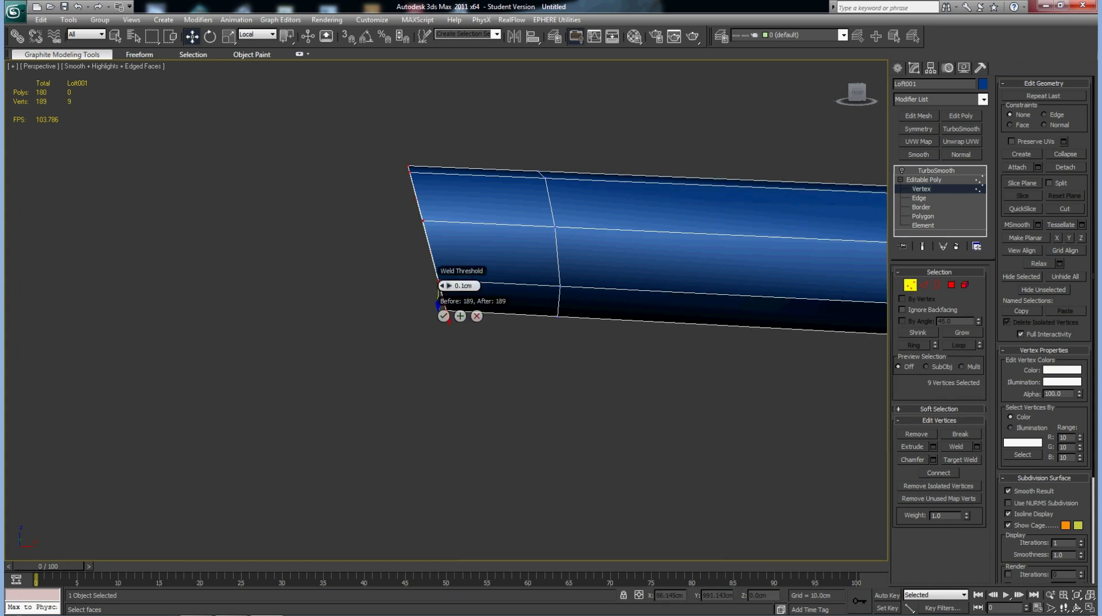
left_click_drag(443, 285, 491, 267)
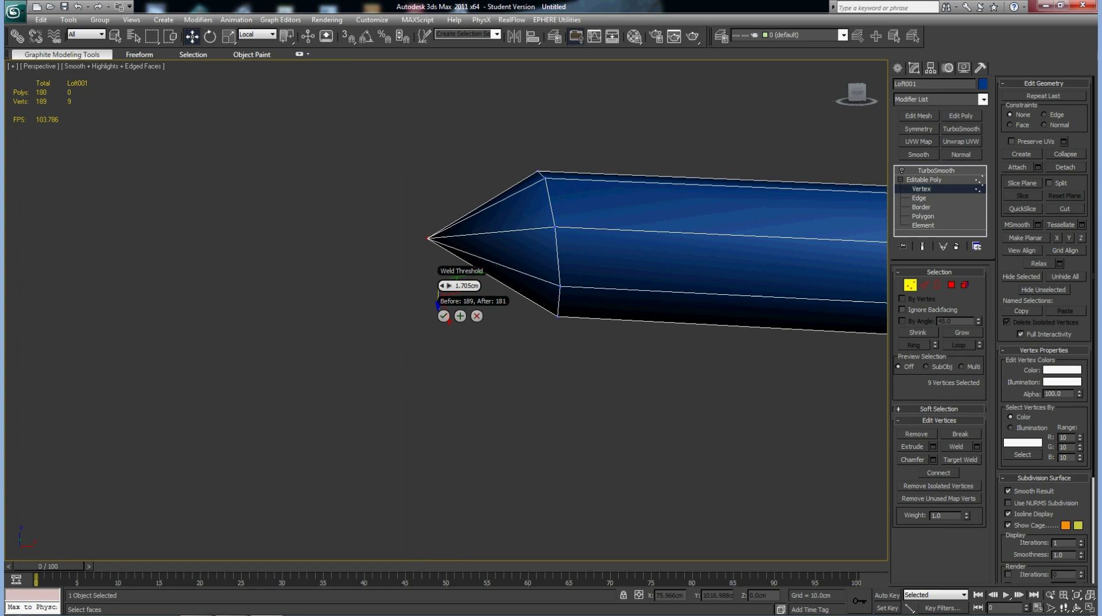
left_click(443, 315)
middle_click_drag(443, 315, 402, 246, "alt")
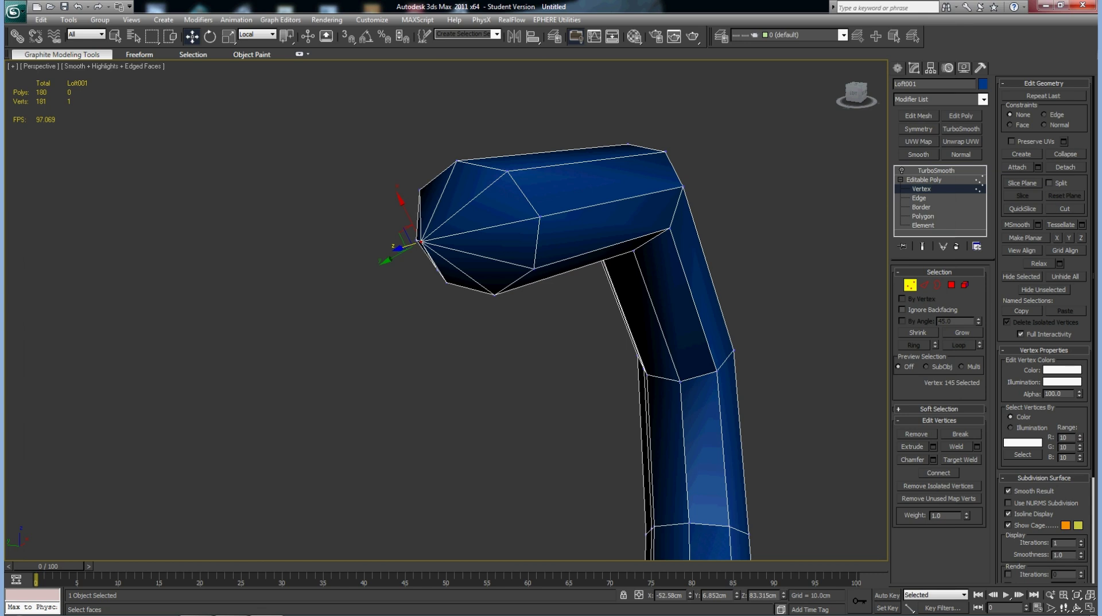
left_click(925, 179)
Show the TurboSmooth result and orbit in to inspect the smoothed tip
left_click(936, 171)
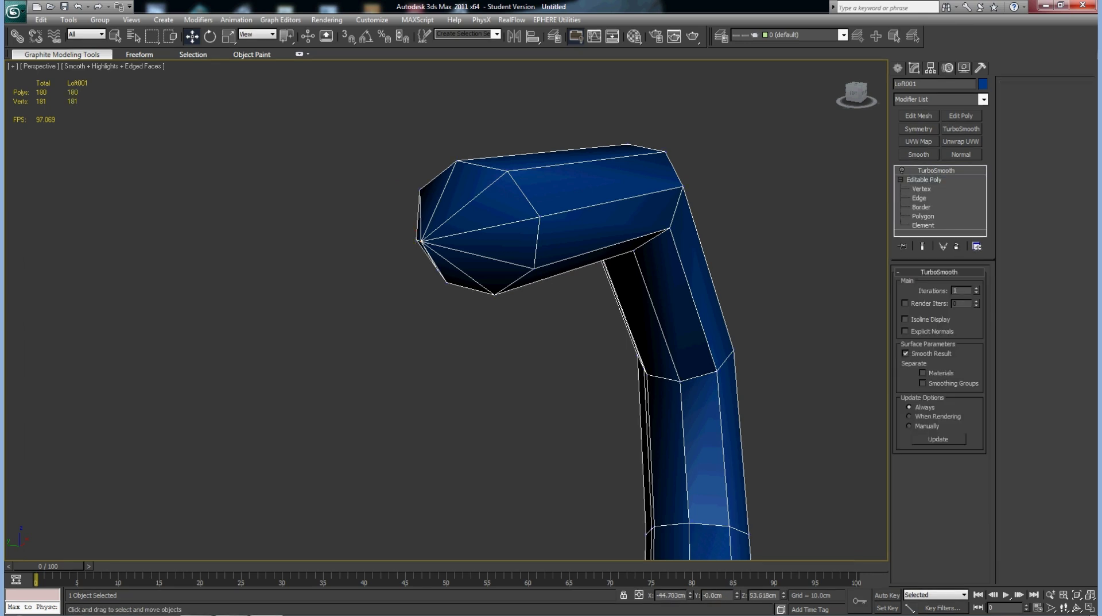
middle_click_drag(402, 247, 436, 241, "alt")
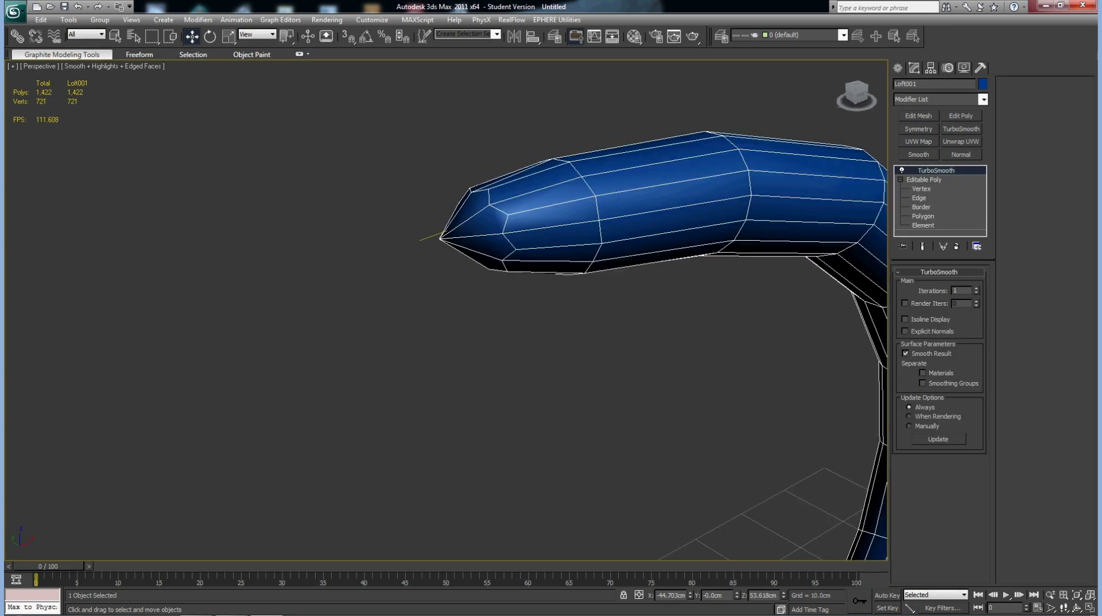
scroll(436, 264, "down", 3)
scroll(436, 264, "down", 3)
scroll(437, 264, "down", 3)
scroll(437, 264, "down", 1)
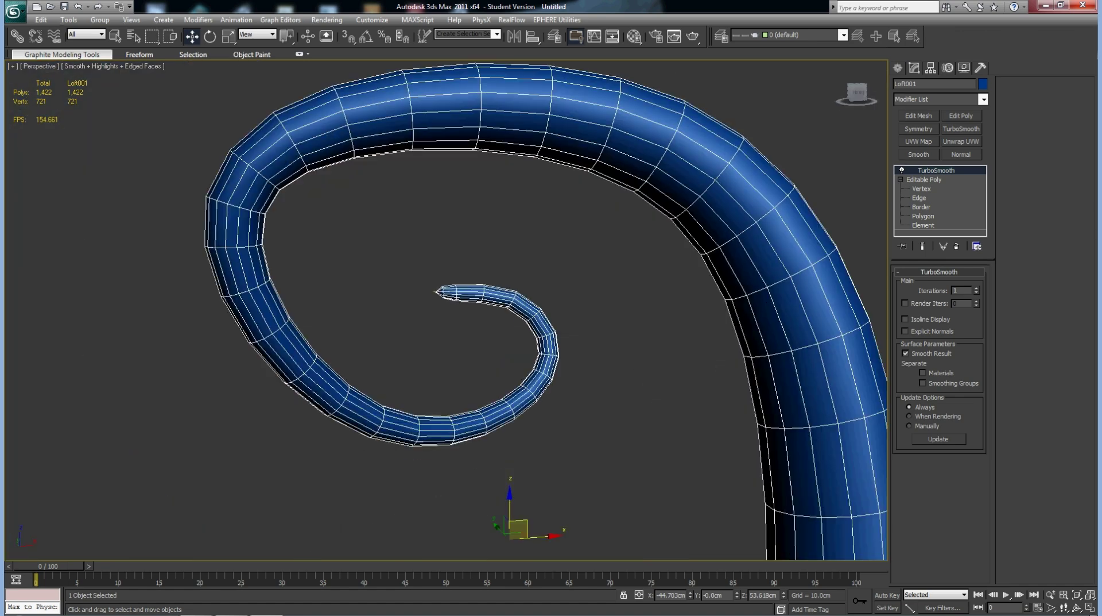
scroll(437, 292, "down", 3)
mouse_move(436, 292)
middle_mouse_down("alt")
mouse_move(436, 321)
mouse_move(425, 322)
mouse_move(460, 322)
mouse_move(459, 333)
mouse_move(459, 321)
middle_mouse_up("alt")
Zoom out and step through previous views to inspect the whole smoothed spiral
scroll(459, 321, "up", 5)
scroll(459, 322, "up", 3)
scroll(460, 322, "up", 2)
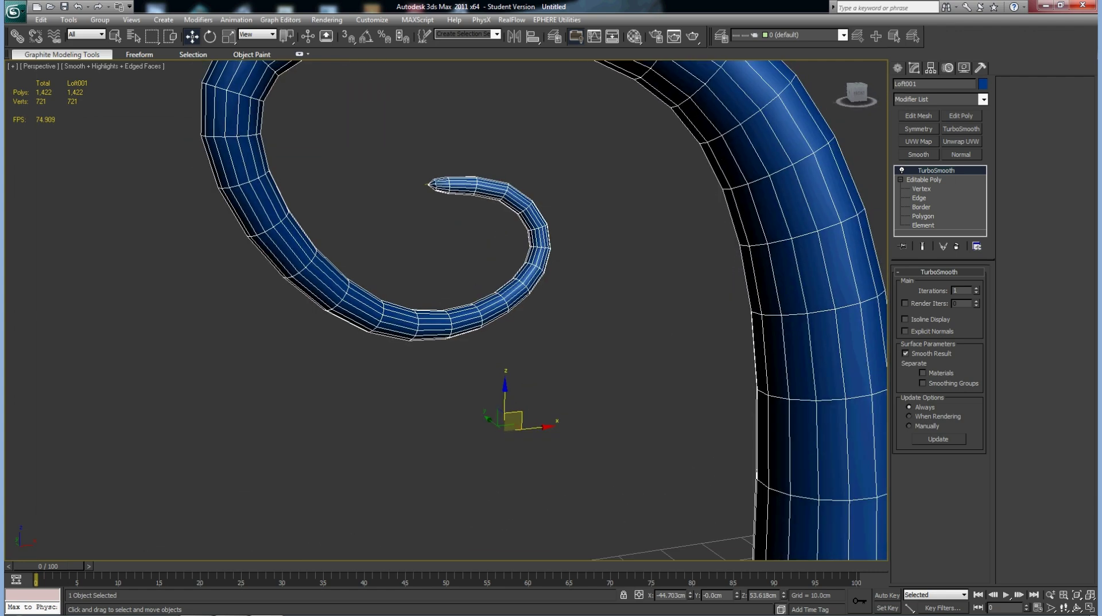
scroll(419, 153, "up", 1)
scroll(419, 154, "up", 4)
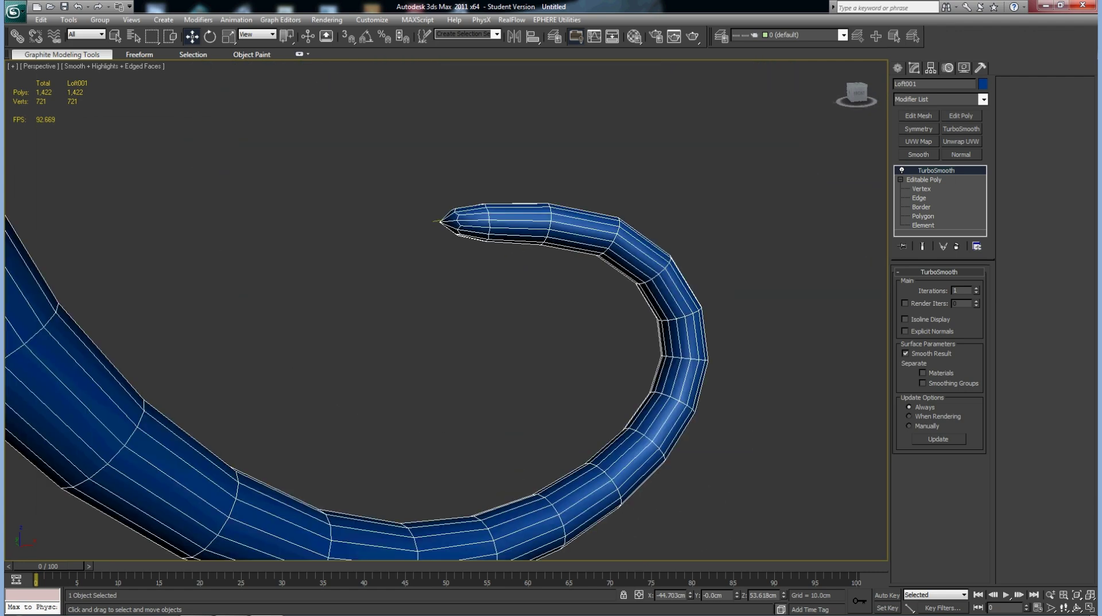
key("shift+z")
key("shift+z")
key("shift+z")
key("shift+y")
key("shift+y")
key("shift+z")
key("shift+y")
In Edit Poly edge mode, select the edge ring at Loft001's tip and scale it larger
left_click(920, 197)
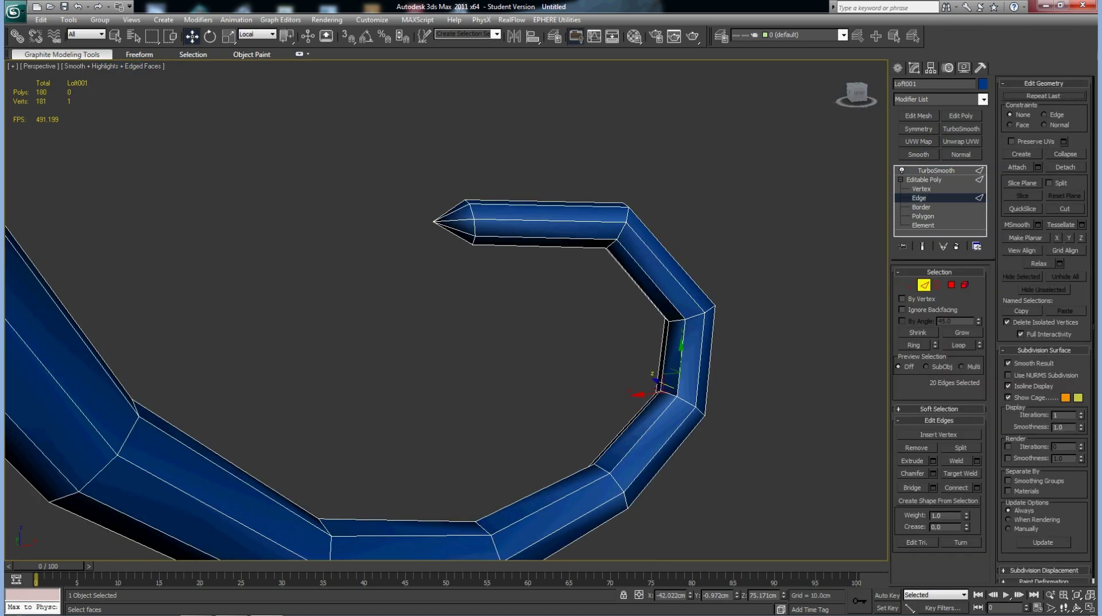
left_click(475, 227)
left_click(437, 149)
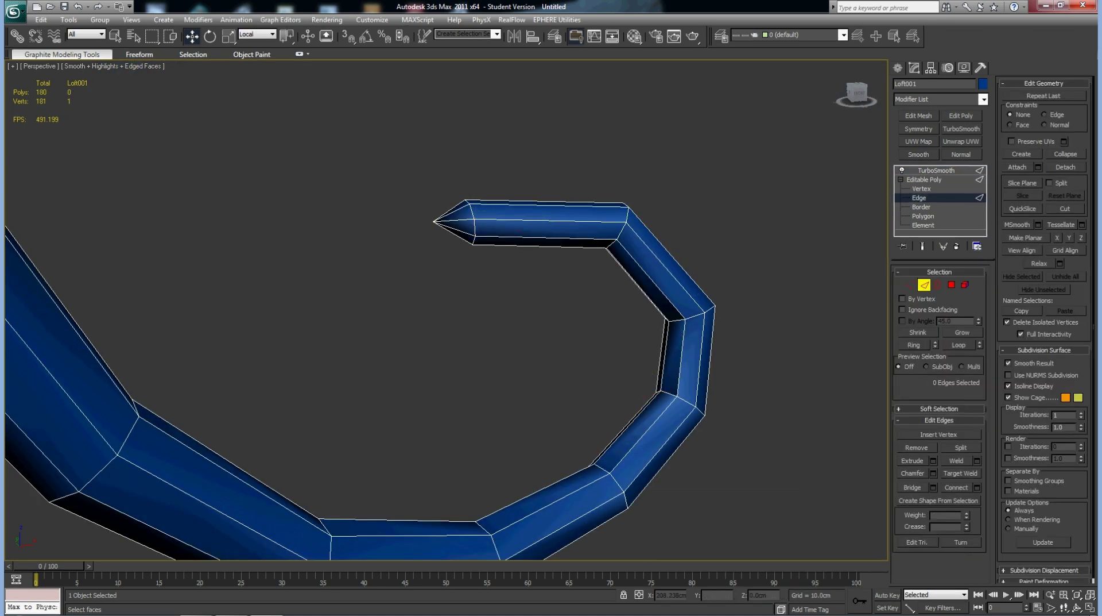
left_click_drag(425, 210, 451, 235)
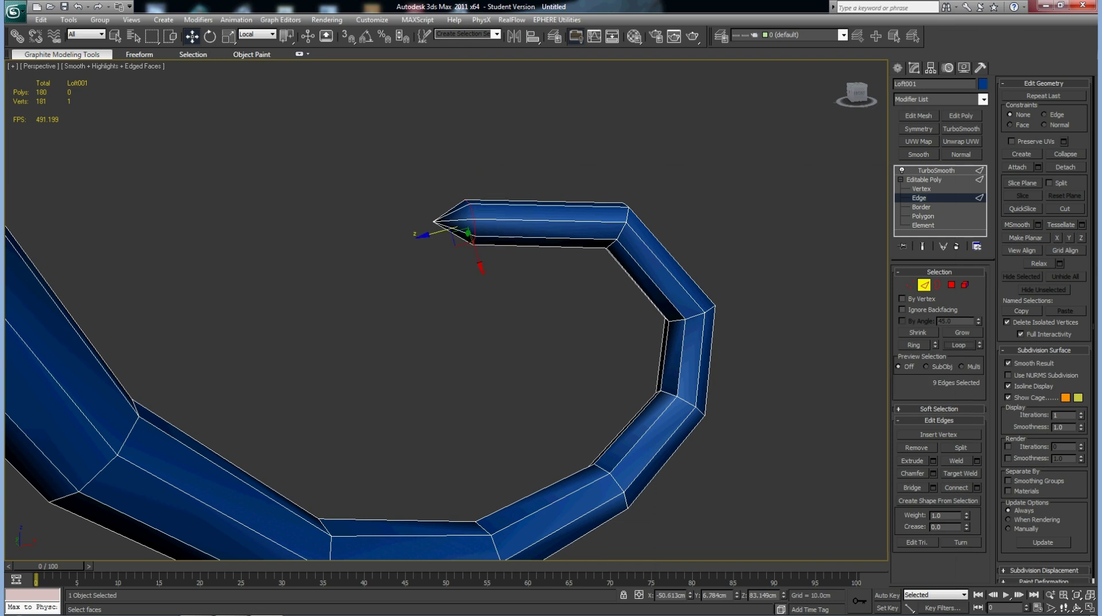
key("r")
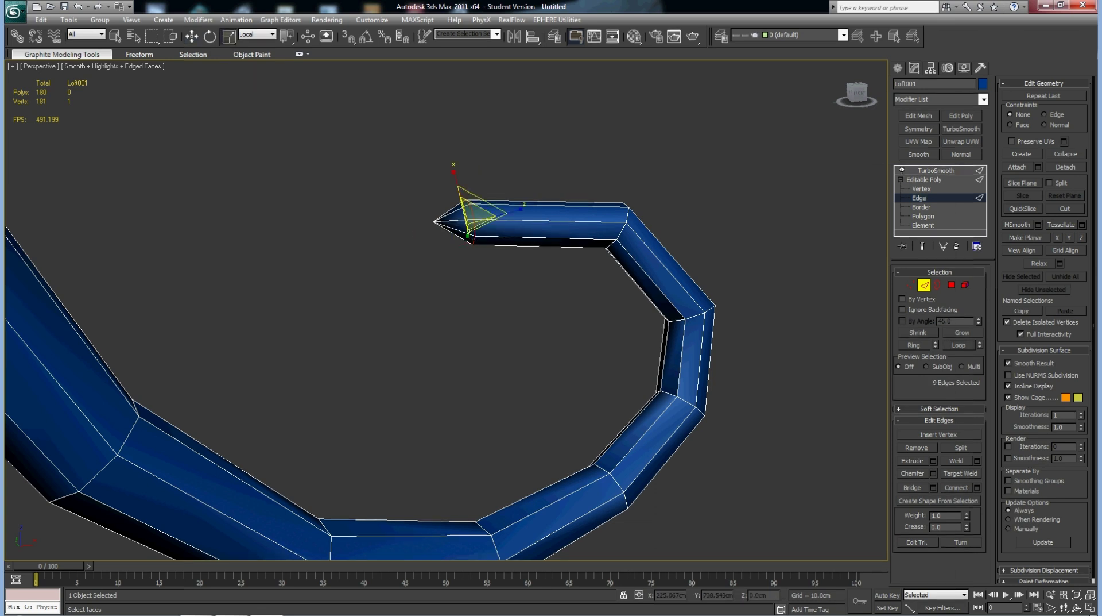
left_click_drag(480, 215, 479, 198)
Widen the upper and lower bends by scaling their full edge rings
left_click(629, 221)
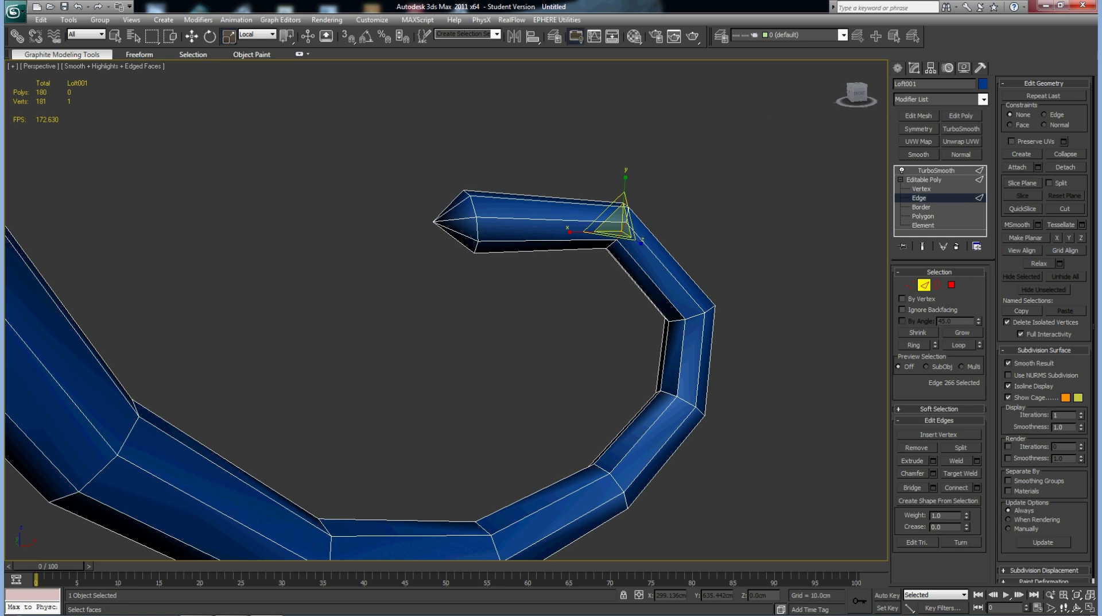
key("alt+l")
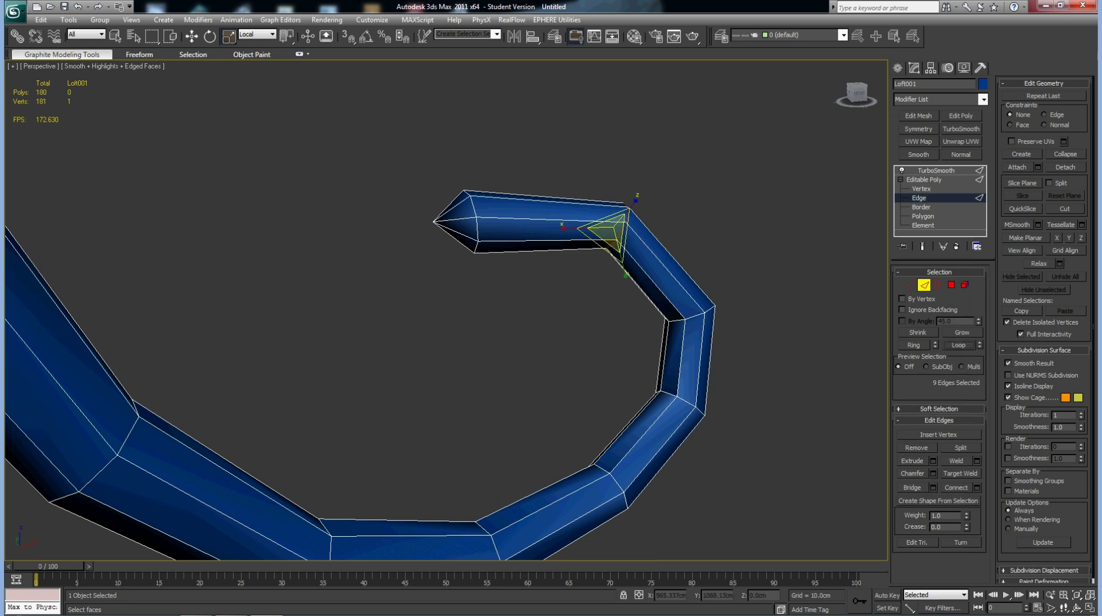
left_click_drag(609, 229, 609, 205)
left_click(669, 316)
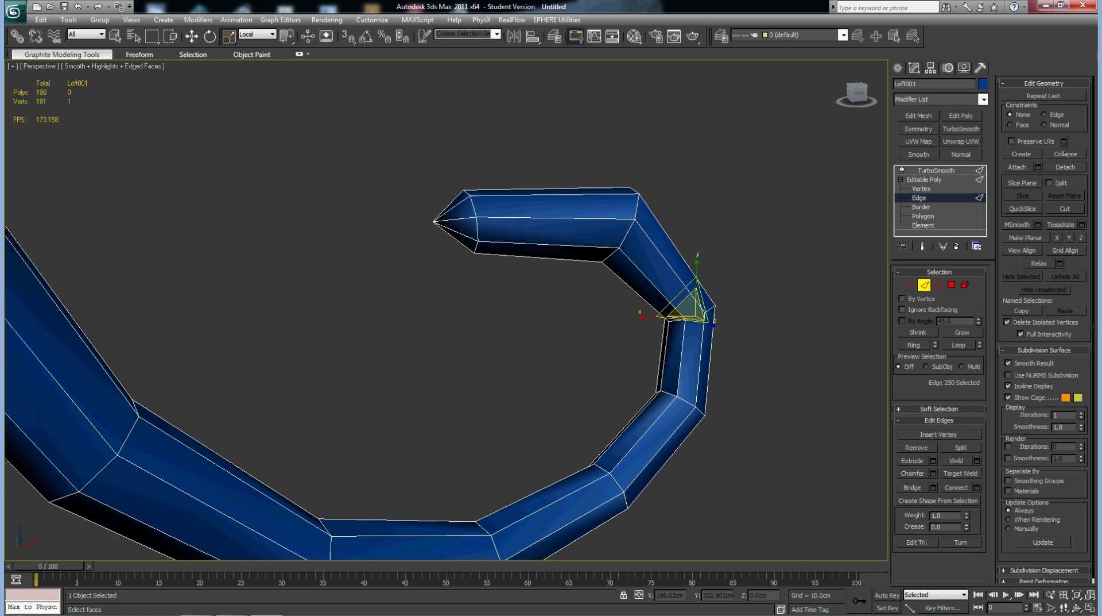
key("alt+l")
left_click_drag(689, 322, 689, 305)
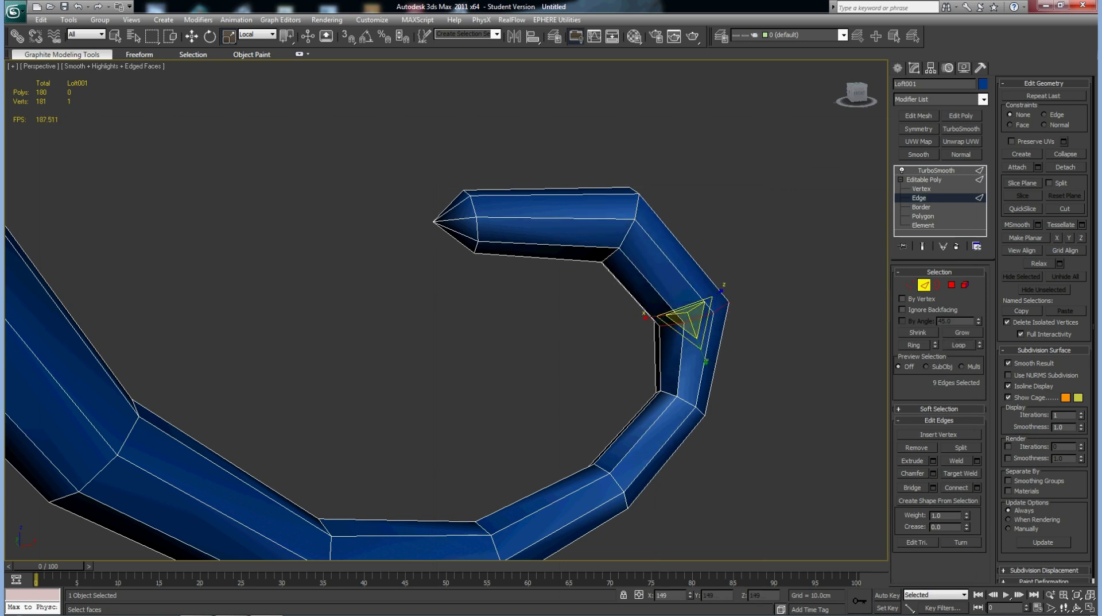
Return to TurboSmooth and zoom out and orbit to see the whole smoothed horn
left_click(936, 170)
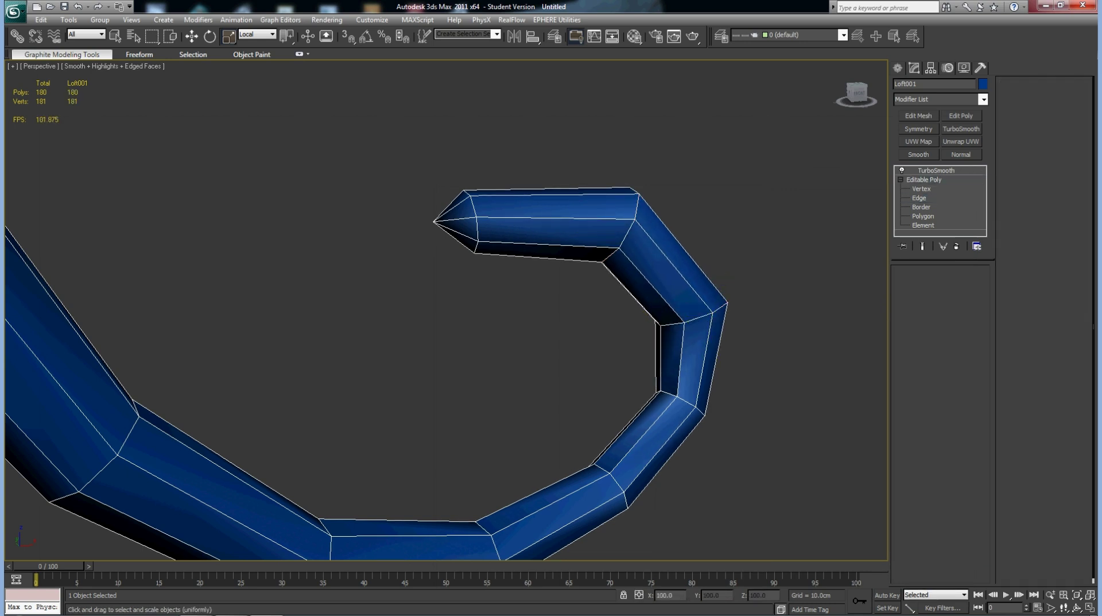
scroll(459, 315, "down", 3)
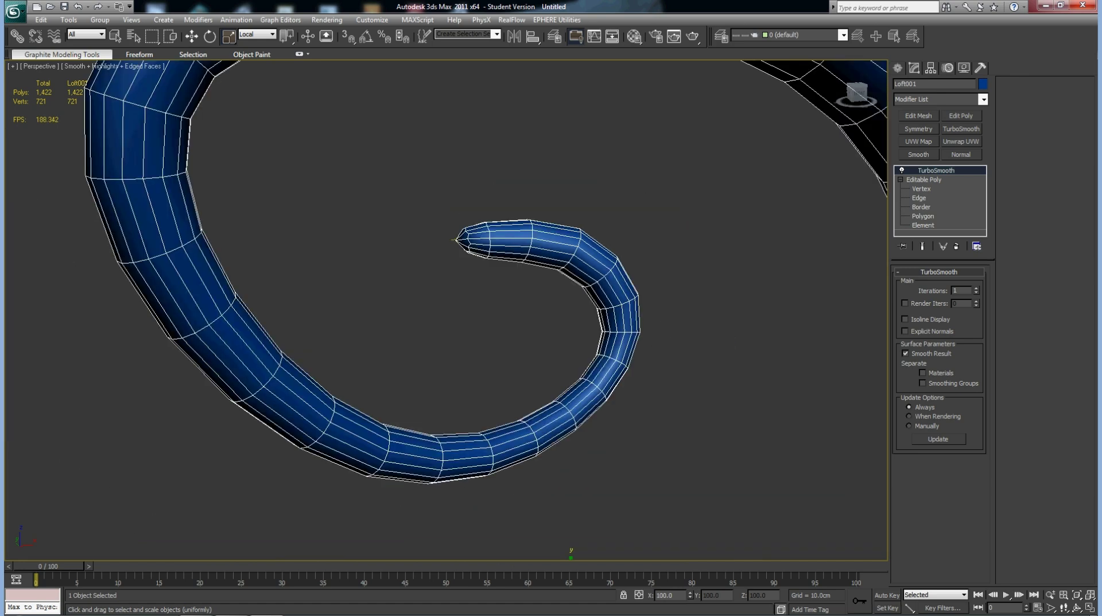
scroll(459, 315, "down", 2)
middle_click_drag(459, 316, 473, 306, "alt")
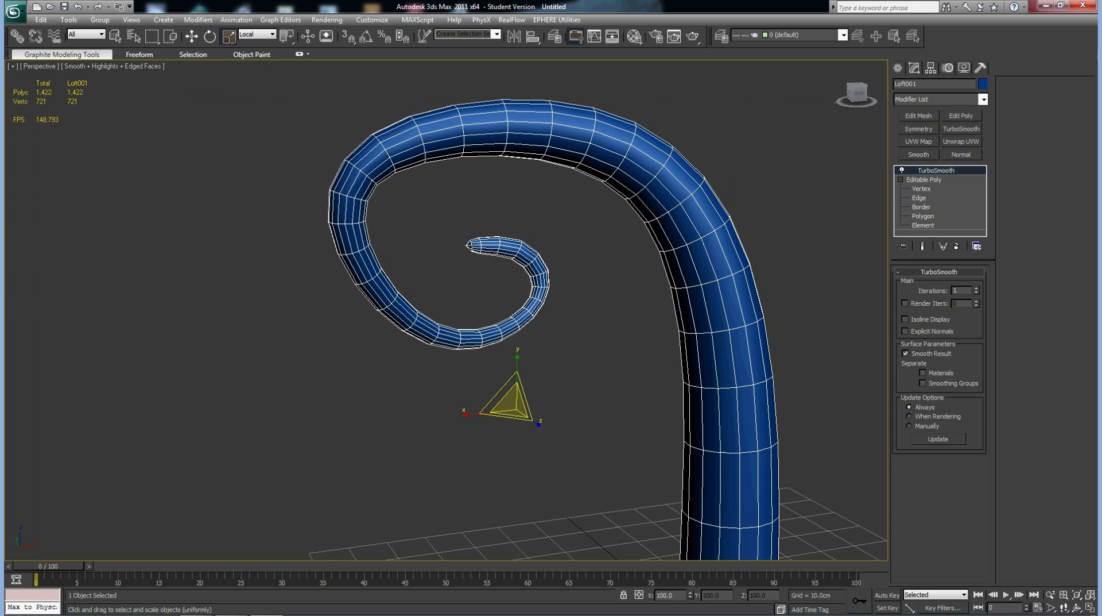
Collapse Loft001's stack and convert it to a 711-polygon Editable Poly
right_click(920, 170)
left_click(953, 298)
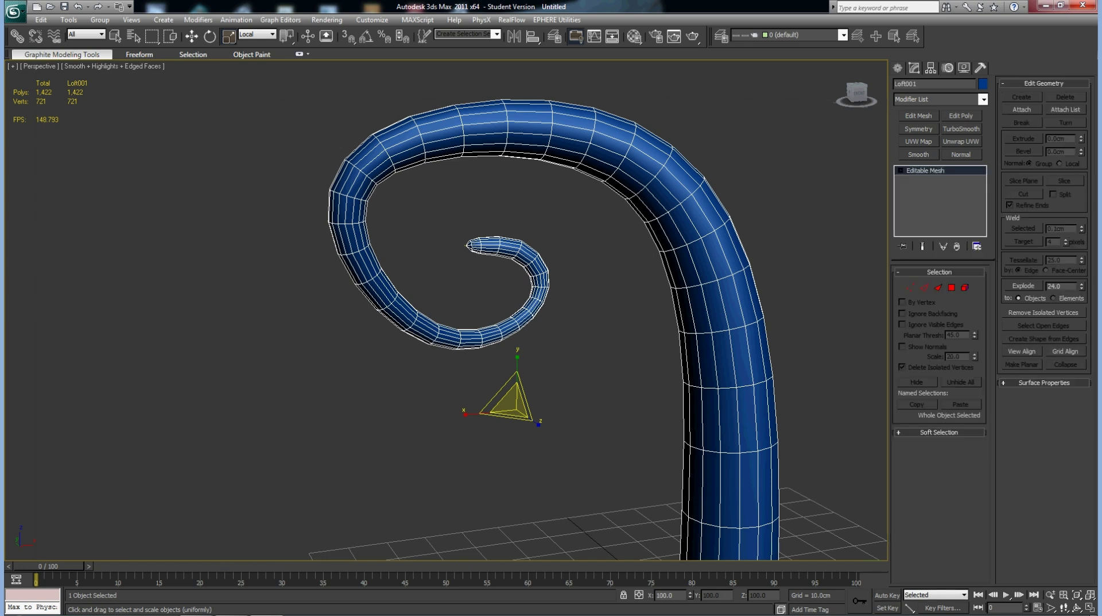
right_click(939, 170)
left_click(965, 255)
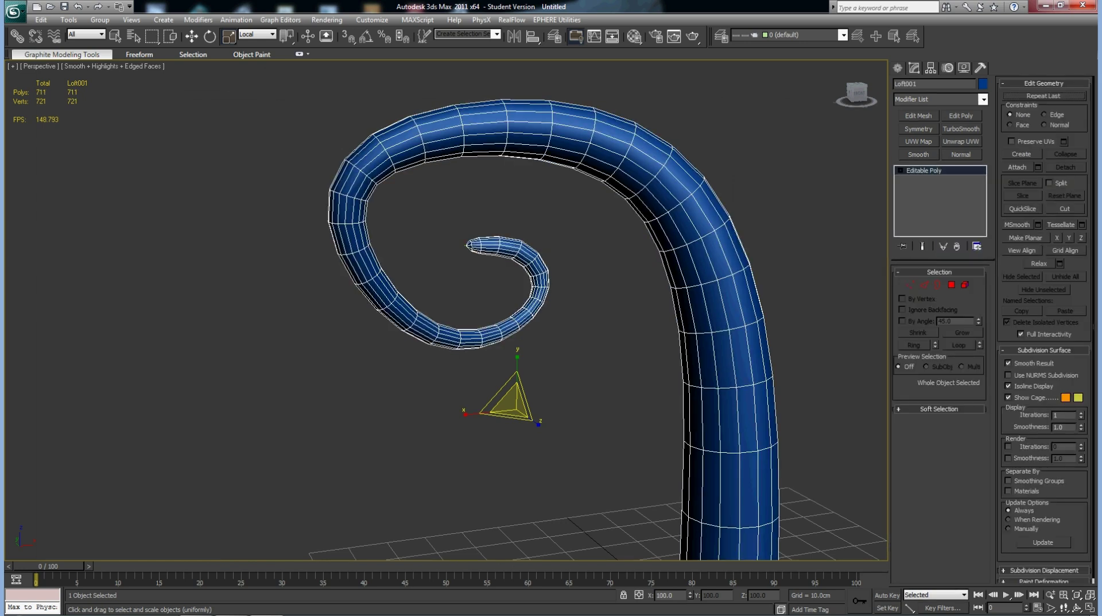
scroll(278, 290, "down", 2)
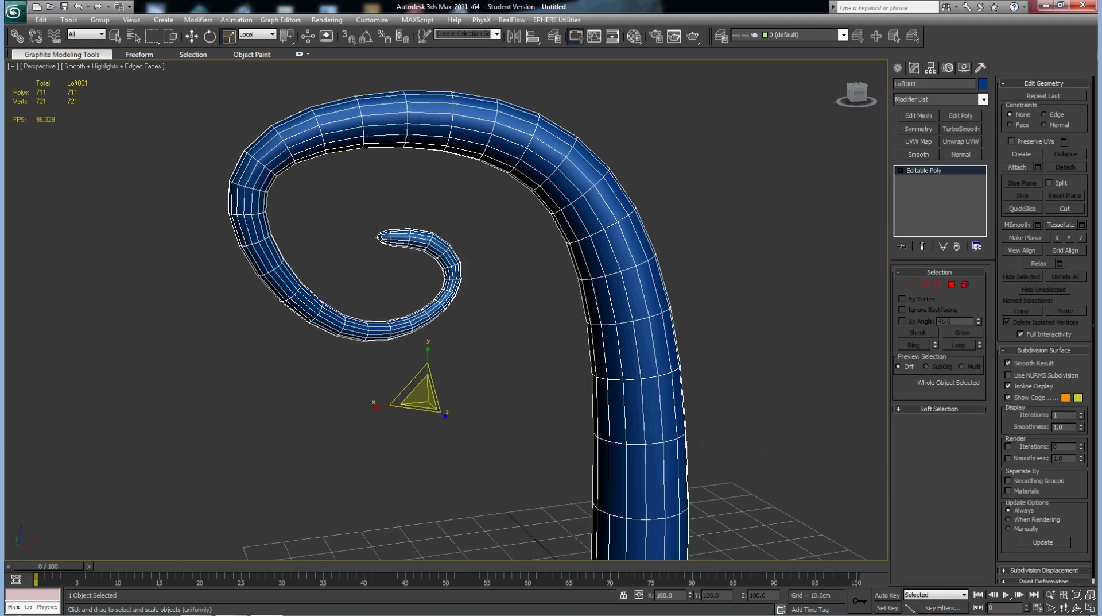
scroll(277, 290, "down", 2)
Add an FFD 4x4x4 modifier to the horn and enter Control Points with Move active
left_click(983, 99)
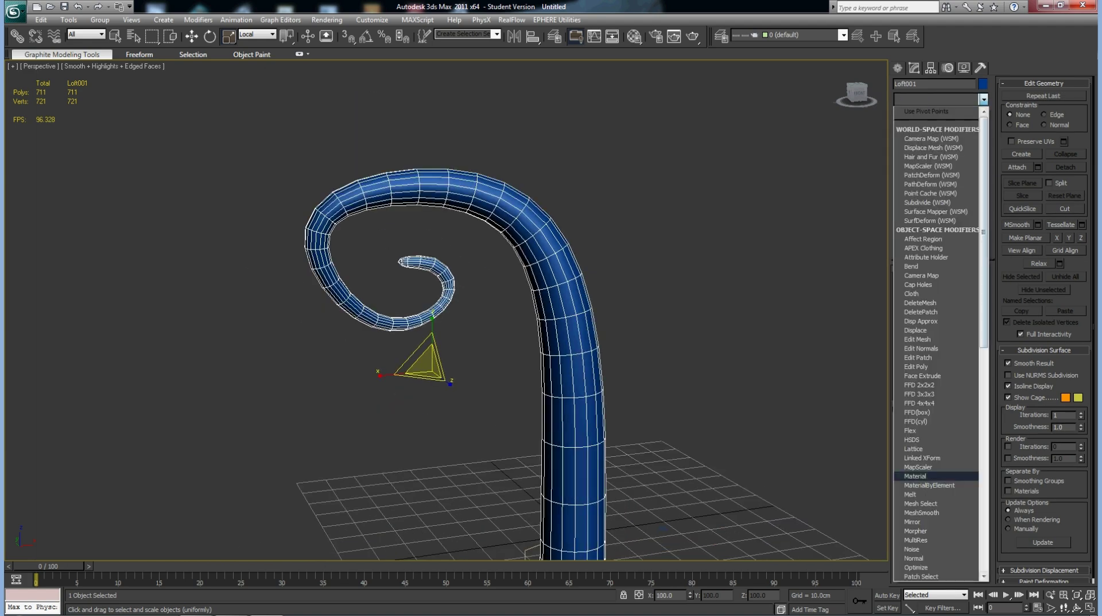
left_click(936, 403)
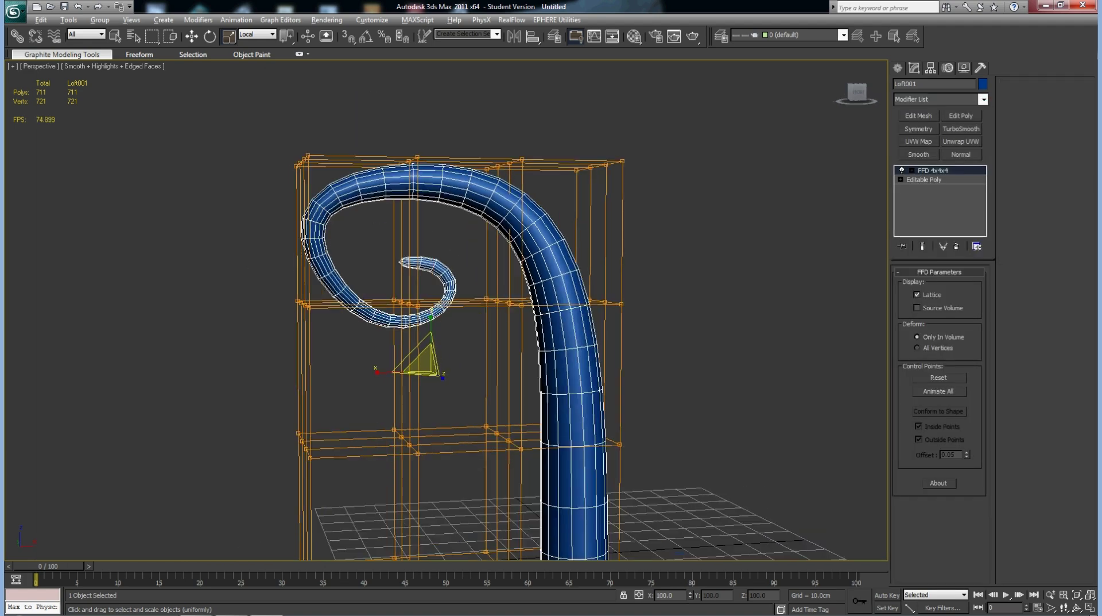
left_click(912, 171)
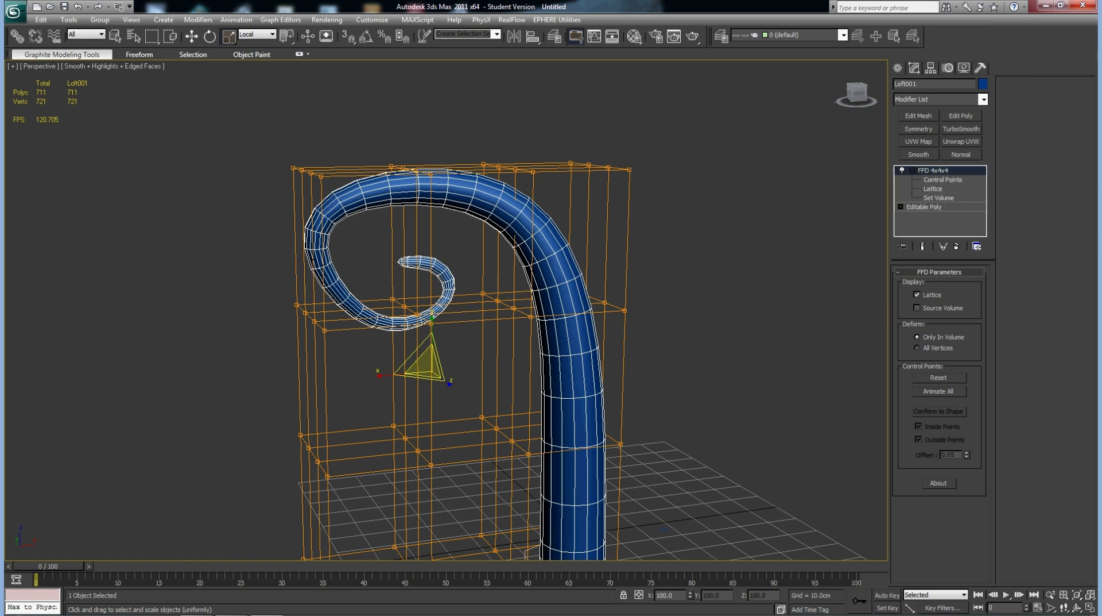
key("1")
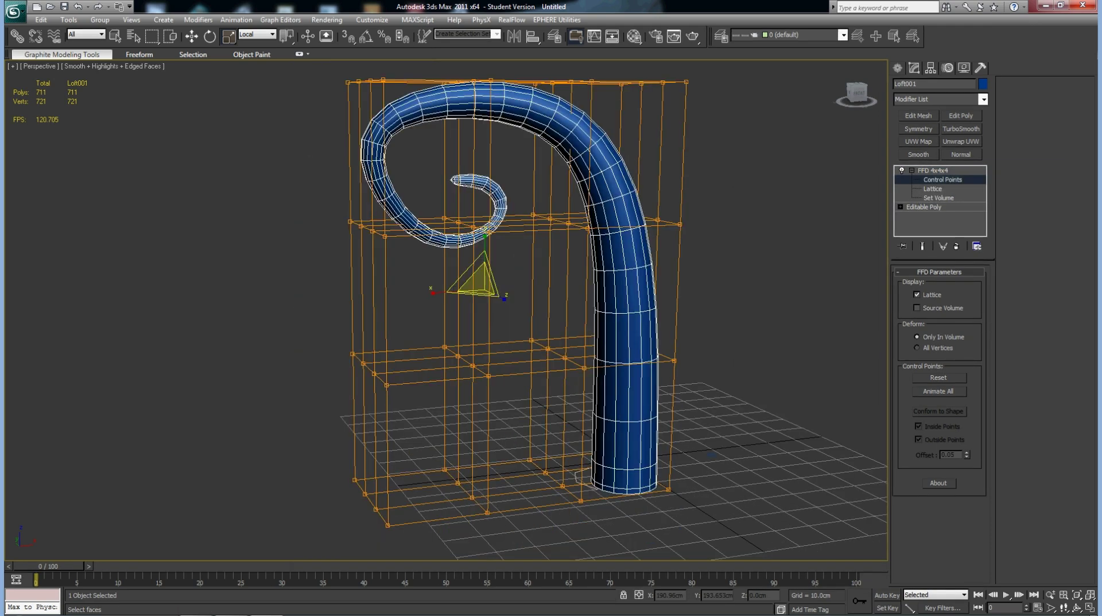
mouse_move(516, 287)
middle_mouse_down("alt")
mouse_move(552, 252)
mouse_move(537, 241)
middle_mouse_up("alt")
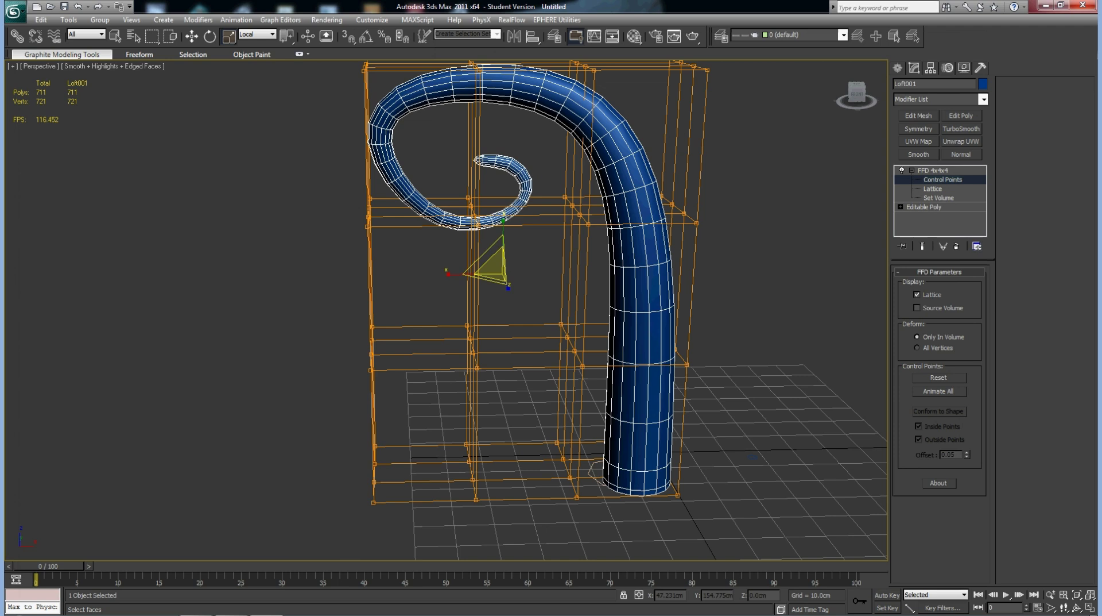
key("w")
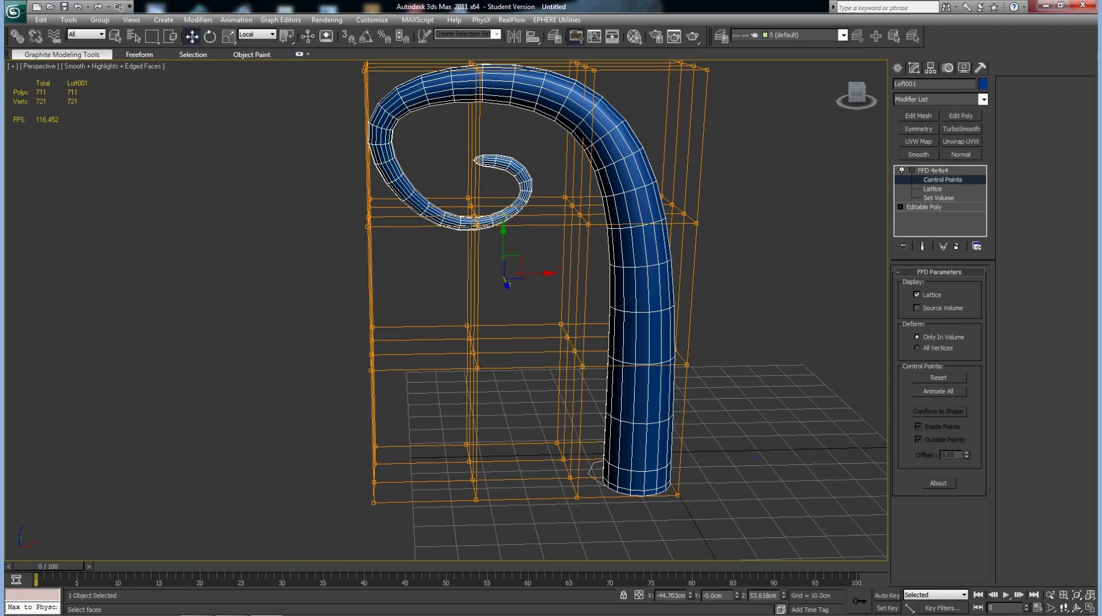
Move lattice control points to bend the lower trunk and curve the base
left_click_drag(540, 273, 453, 273)
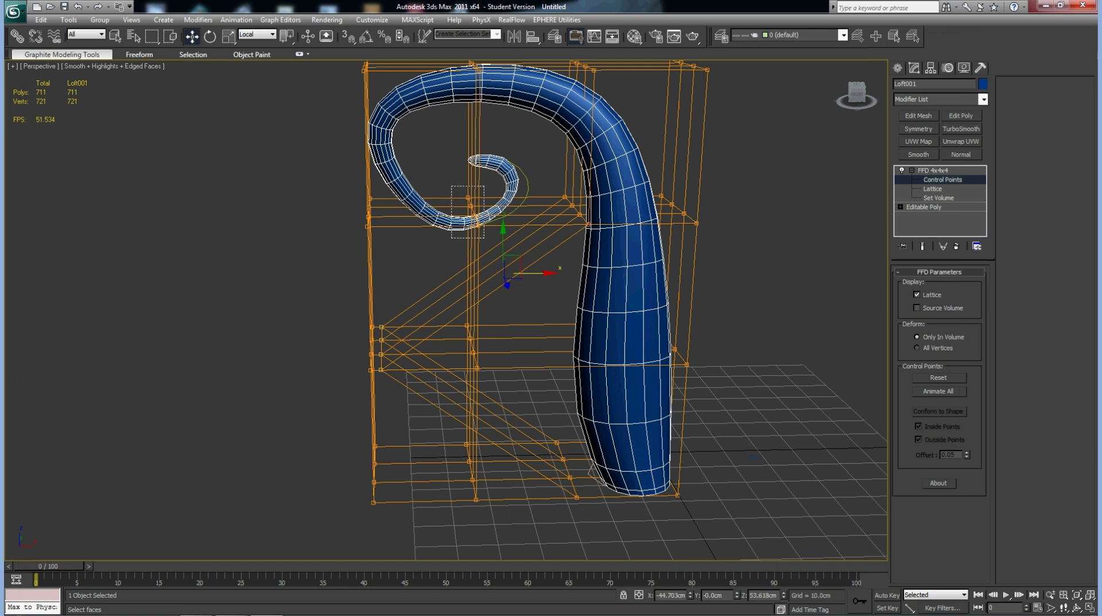
left_click_drag(513, 264, 513, 264)
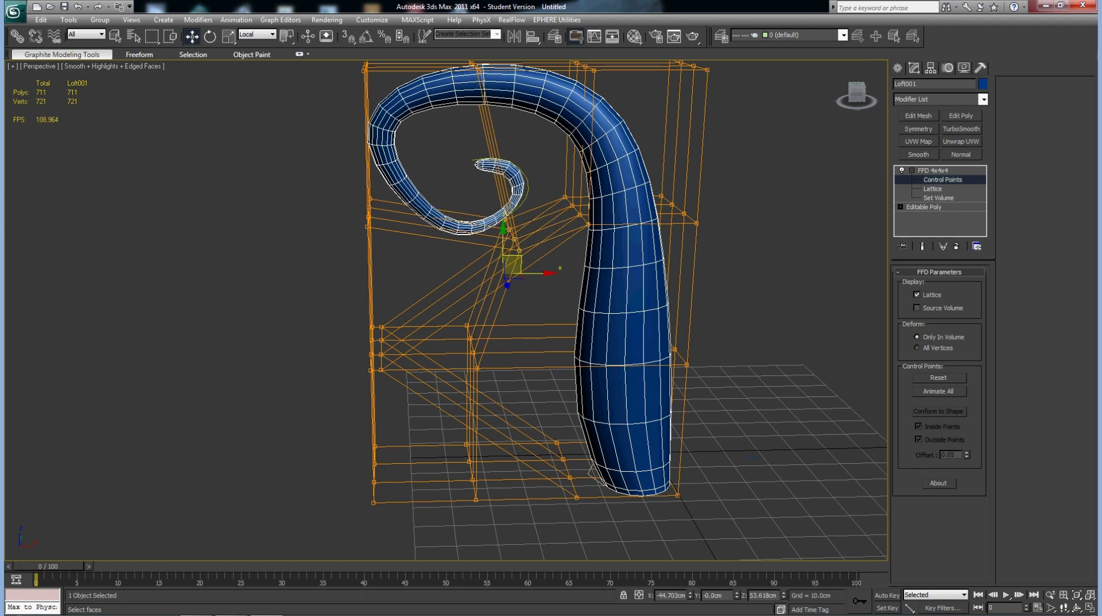
middle_click_drag(513, 264, 504, 259, "alt")
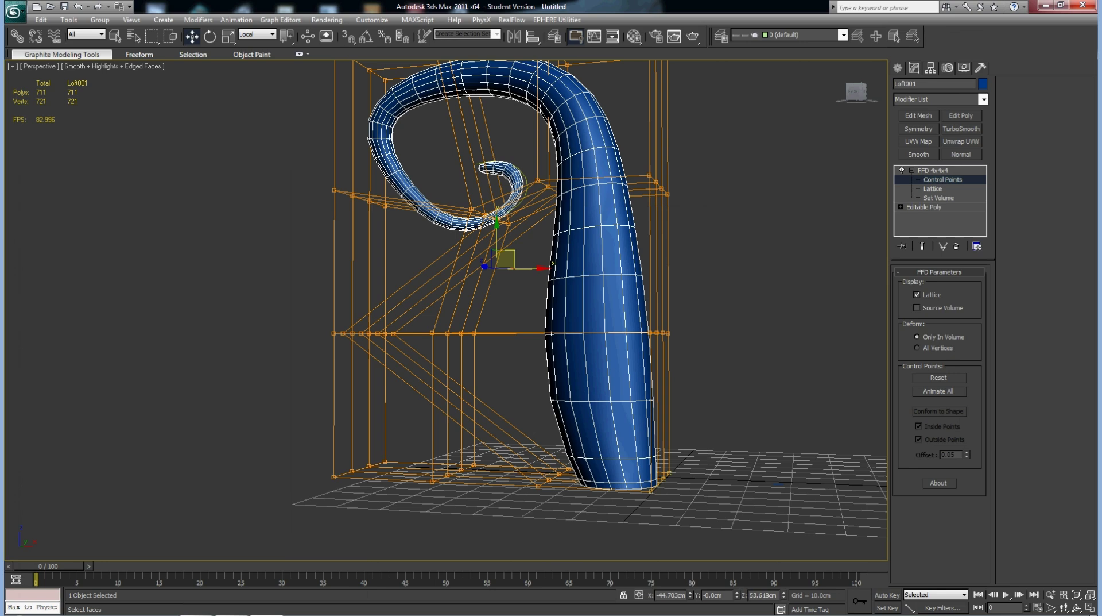
left_click_drag(505, 261, 505, 261)
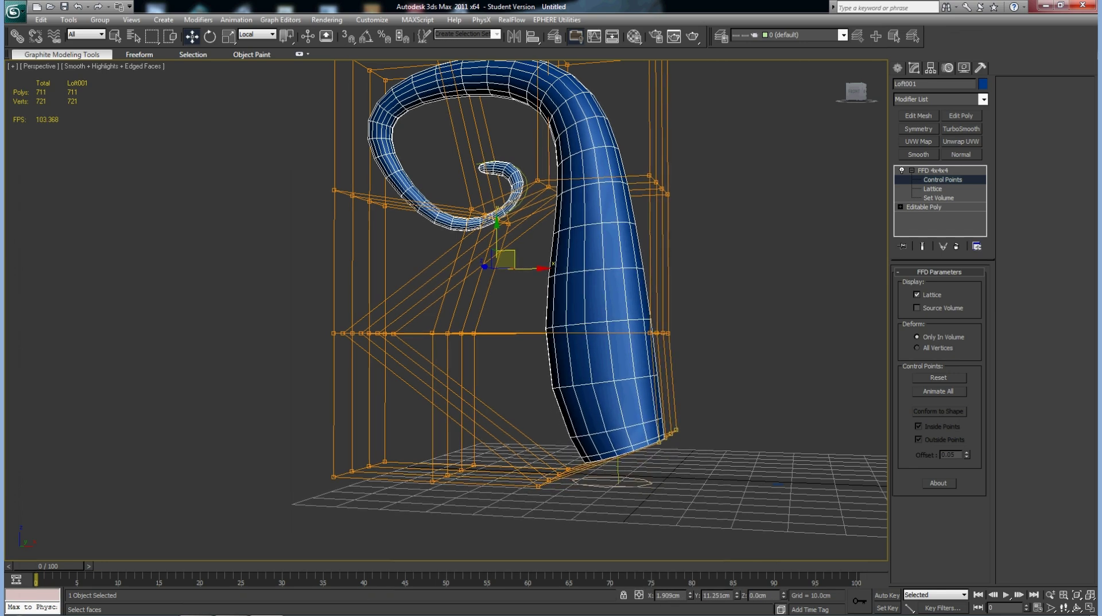
middle_click_drag(506, 262, 506, 261, "alt")
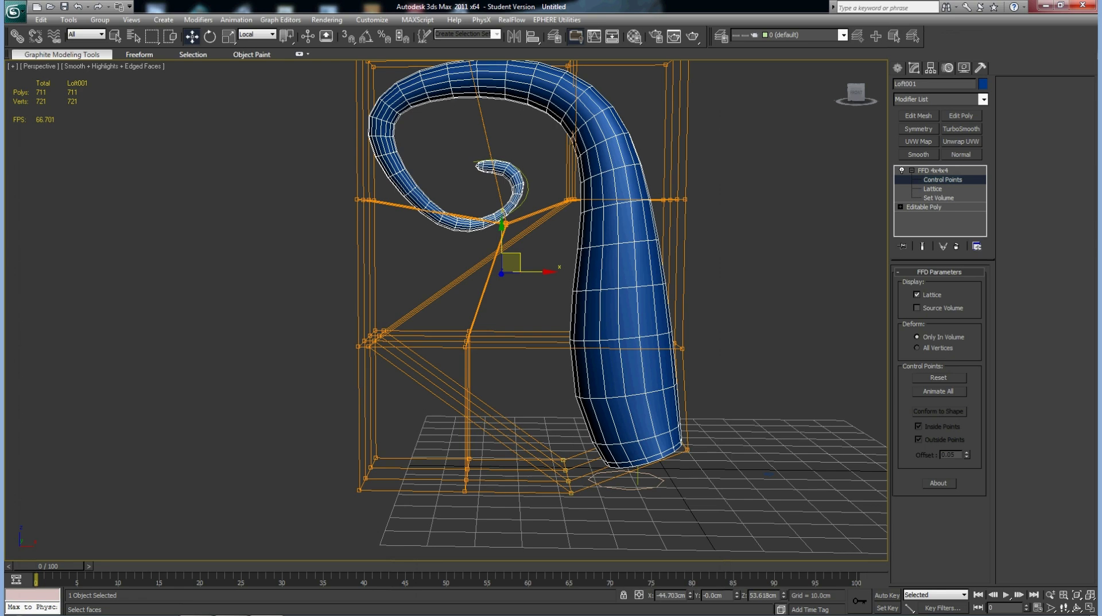
left_click_drag(511, 261, 511, 262)
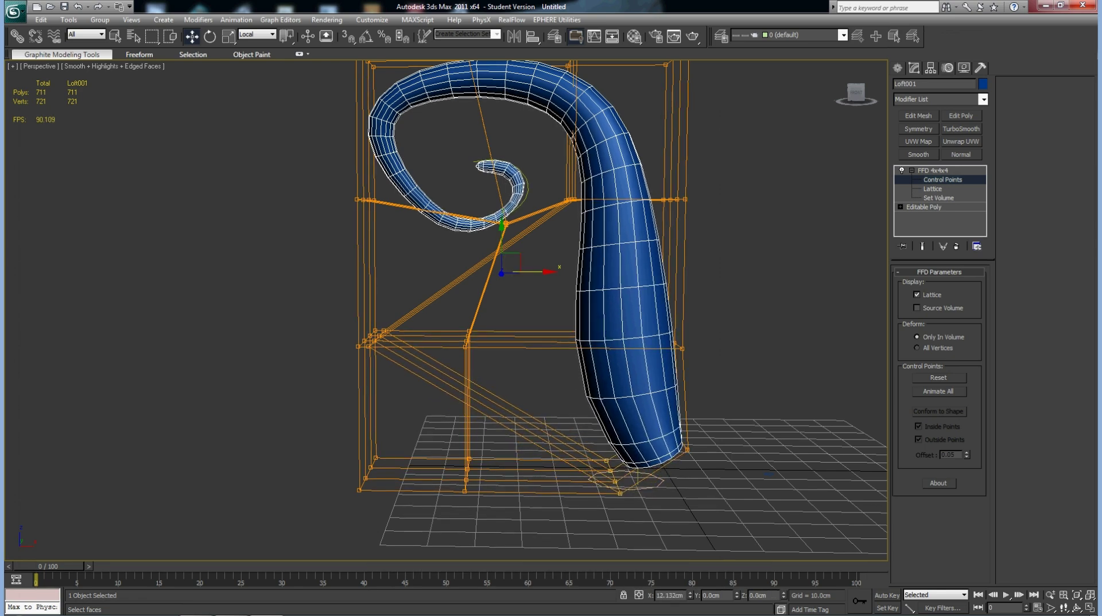
middle_click_drag(741, 419, 741, 419, "alt")
left_click_drag(739, 420, 653, 473)
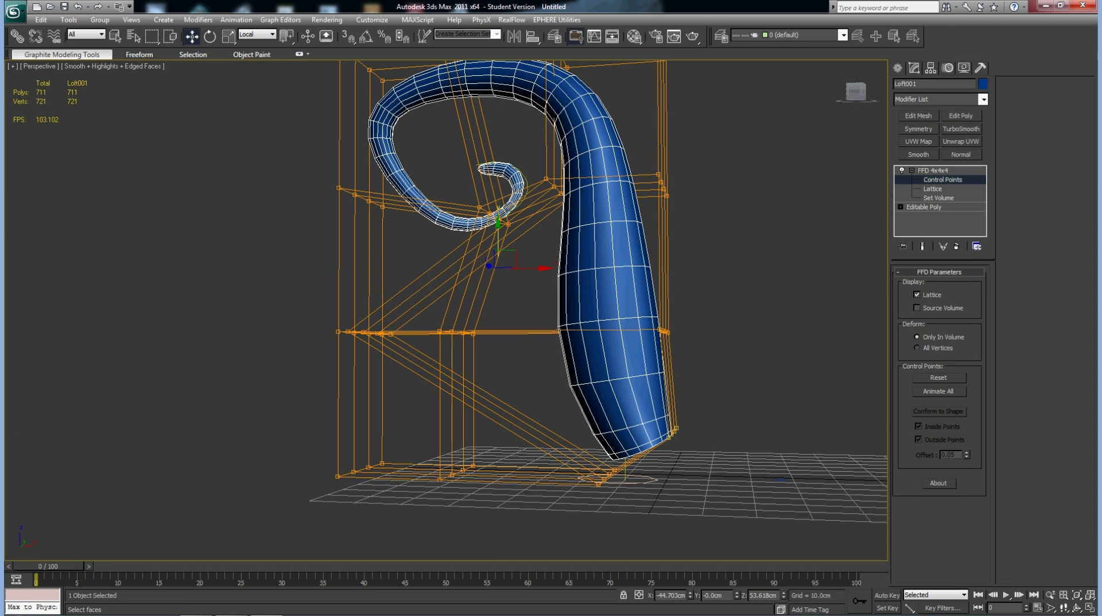
left_click_drag(499, 247, 498, 247)
middle_click_drag(597, 304, 574, 321, "alt")
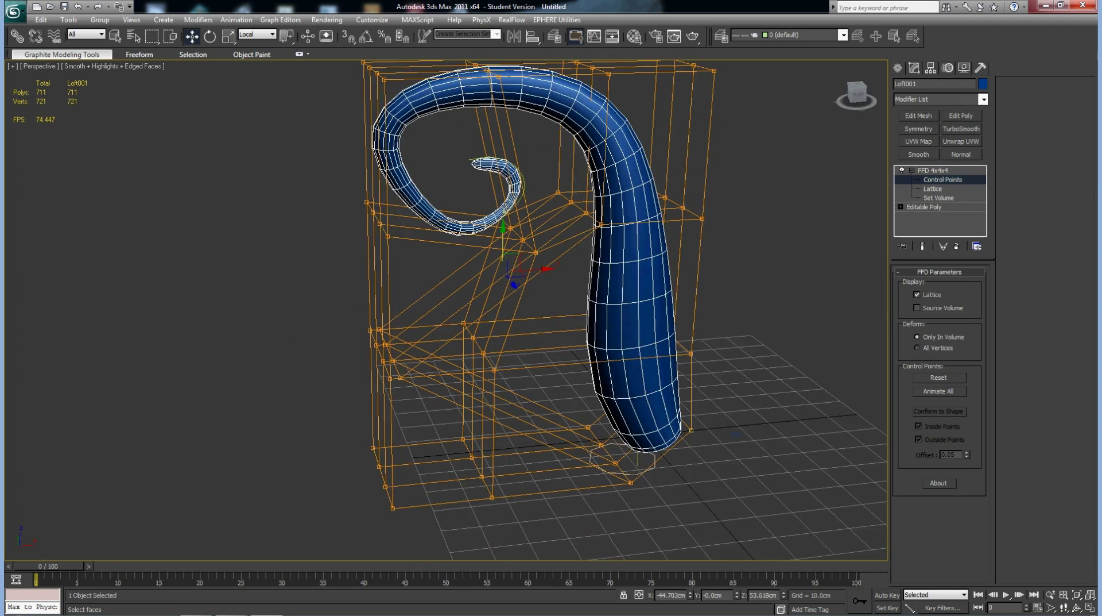
Collapse the FFD into the horn and delete the path and circle shapes
right_click(937, 170)
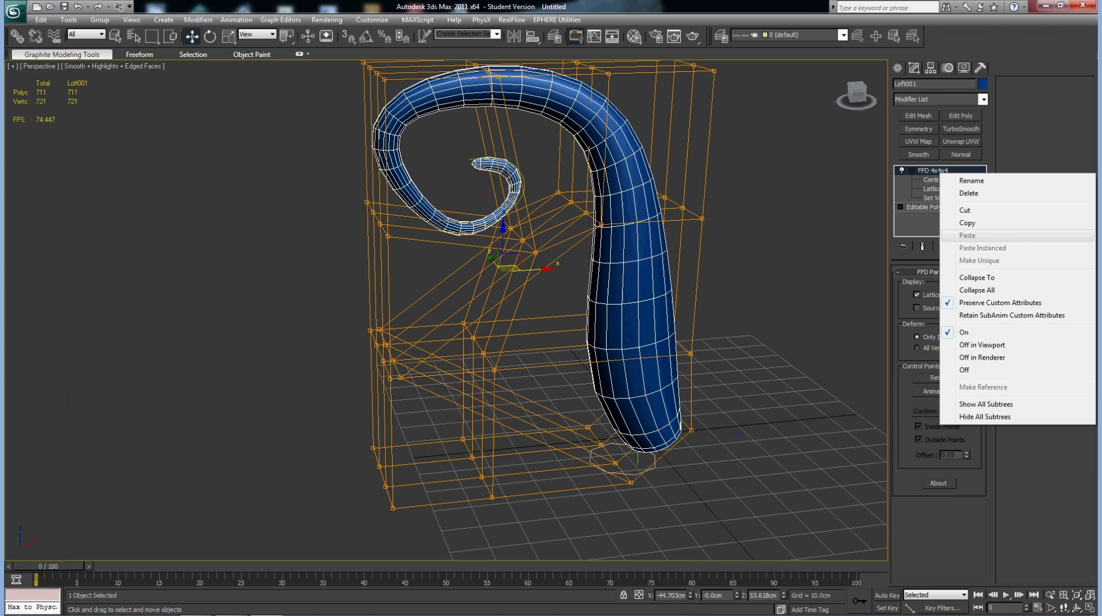
left_click(965, 289)
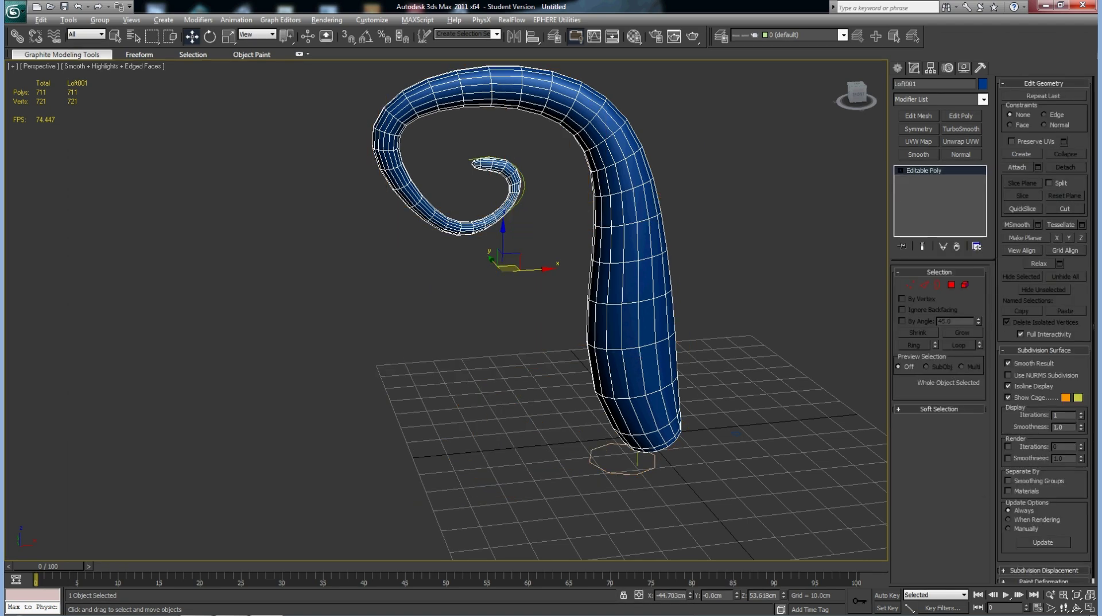
middle_click_drag(517, 287, 448, 288, "alt")
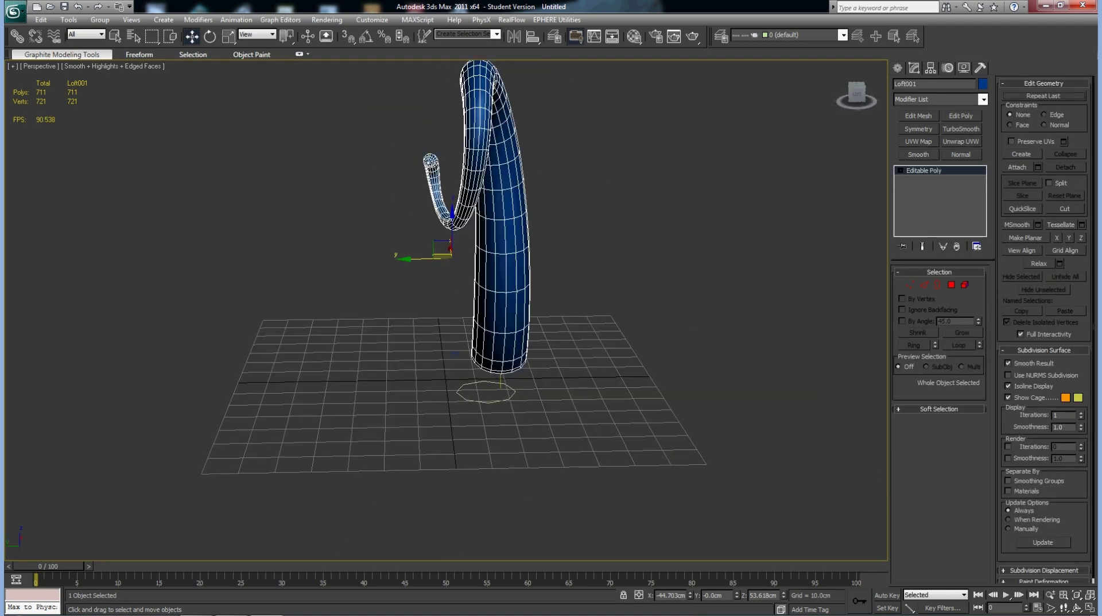
left_click_drag(445, 253, 660, 253)
mouse_move(323, 74)
left_mouse_down()
mouse_move(531, 363)
mouse_move(530, 401)
left_mouse_up()
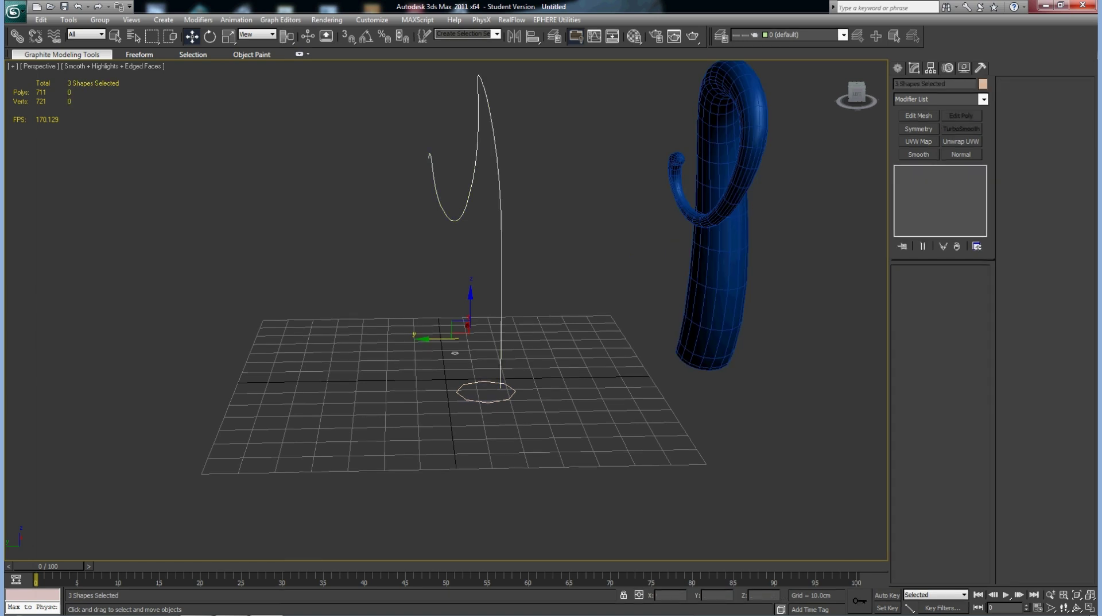
key("Delete")
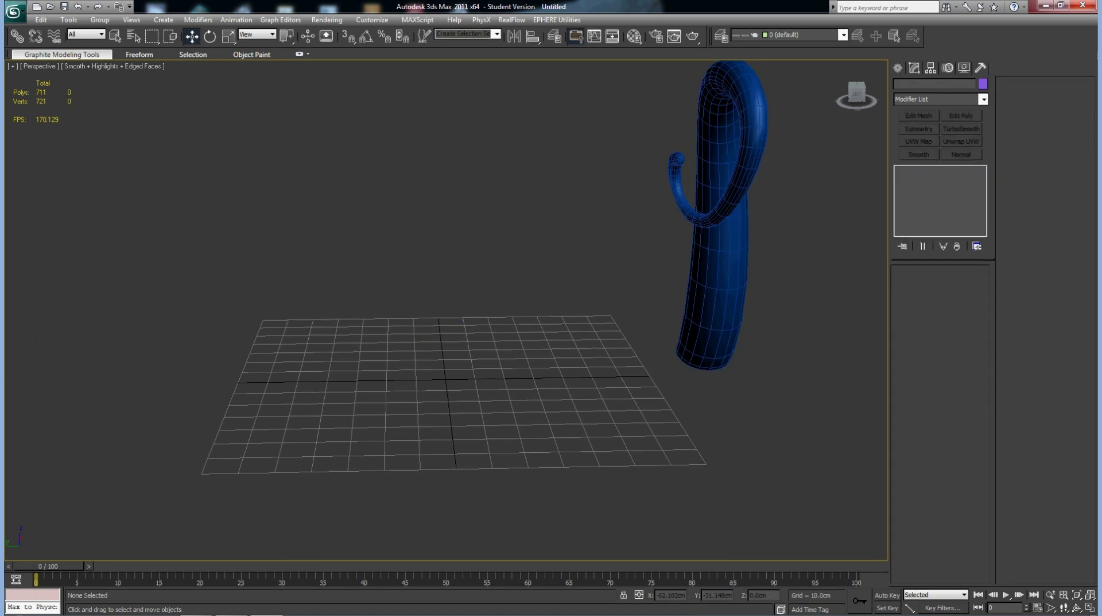
Move the horn back to the grid centre and drag out a copy beside it
scroll(551, 310, "up", 5)
middle_click_drag(551, 310, 483, 310, "alt")
key("ctrl+a")
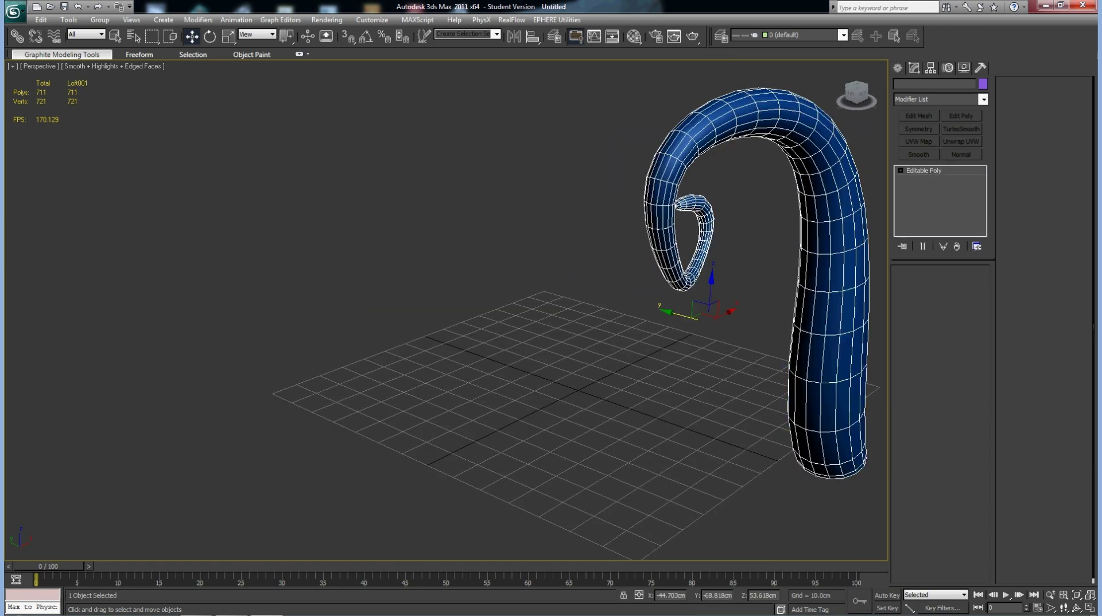
left_click_drag(686, 316, 427, 246)
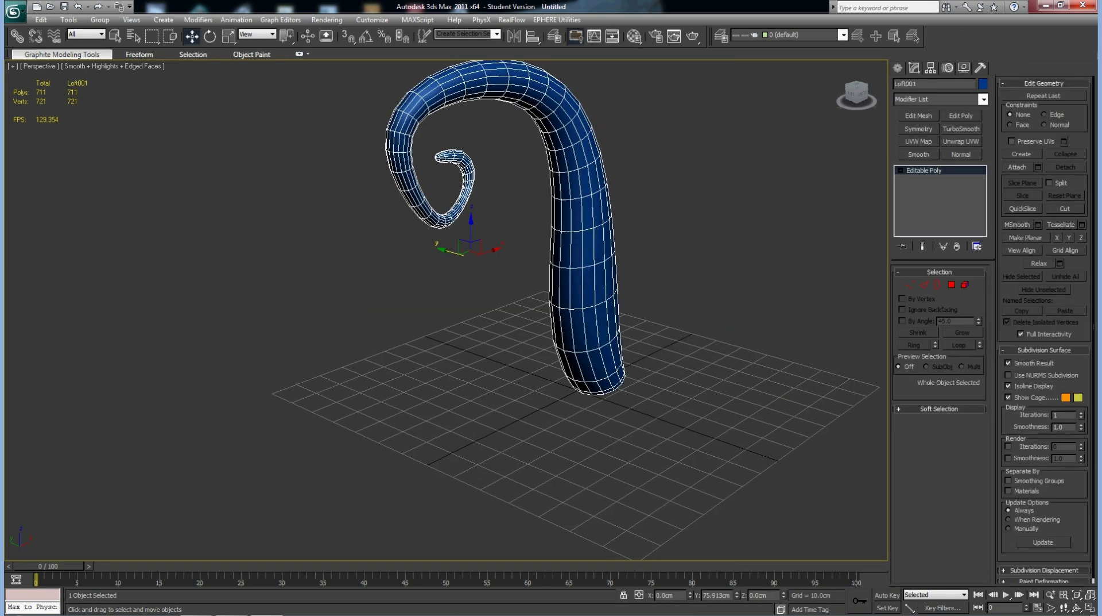
scroll(551, 310, "up", 3)
middle_click_drag(551, 310, 552, 281, "alt")
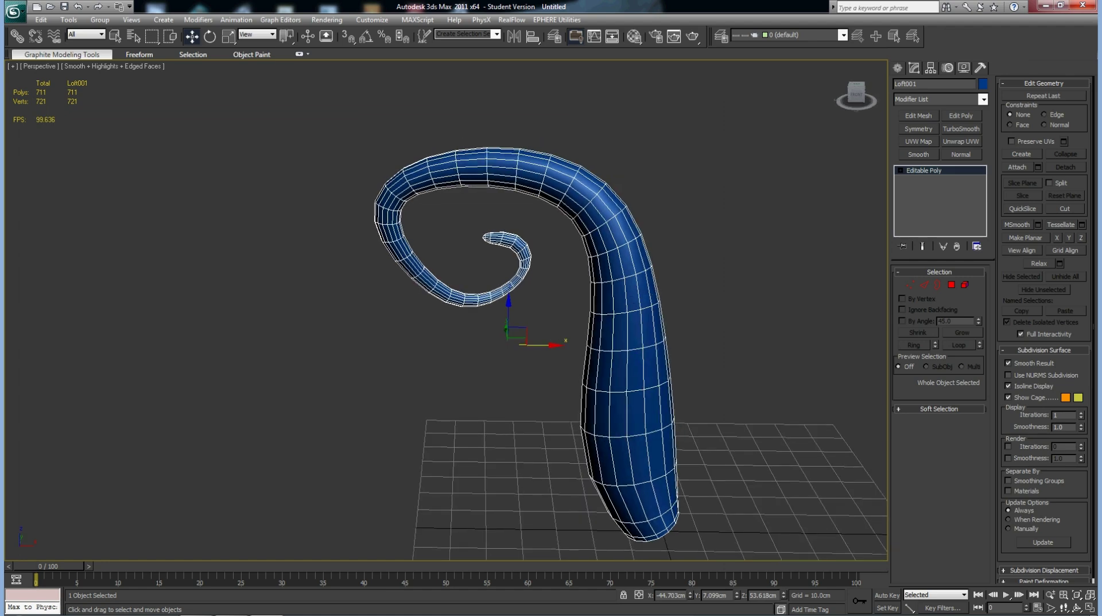
left_click_drag(546, 344, 824, 346, "shift")
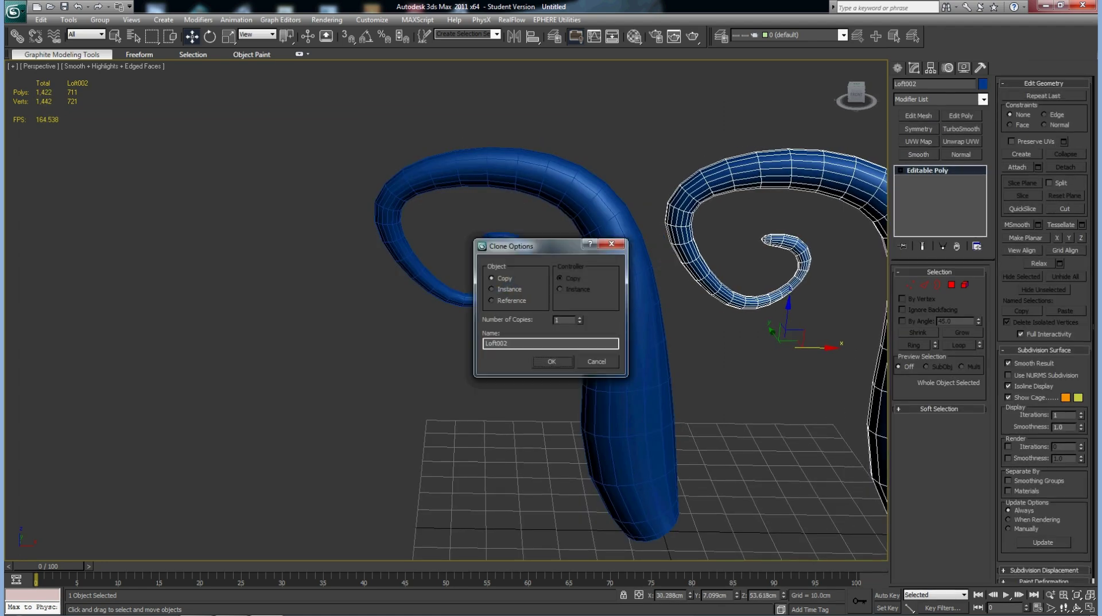
Confirm the Loft002 copy and add TurboSmooth, testing Iterations 2 before returning to 1
left_click(552, 358)
mouse_move(551, 310)
middle_mouse_down("alt")
mouse_move(275, 310)
mouse_move(367, 302)
middle_mouse_up("alt")
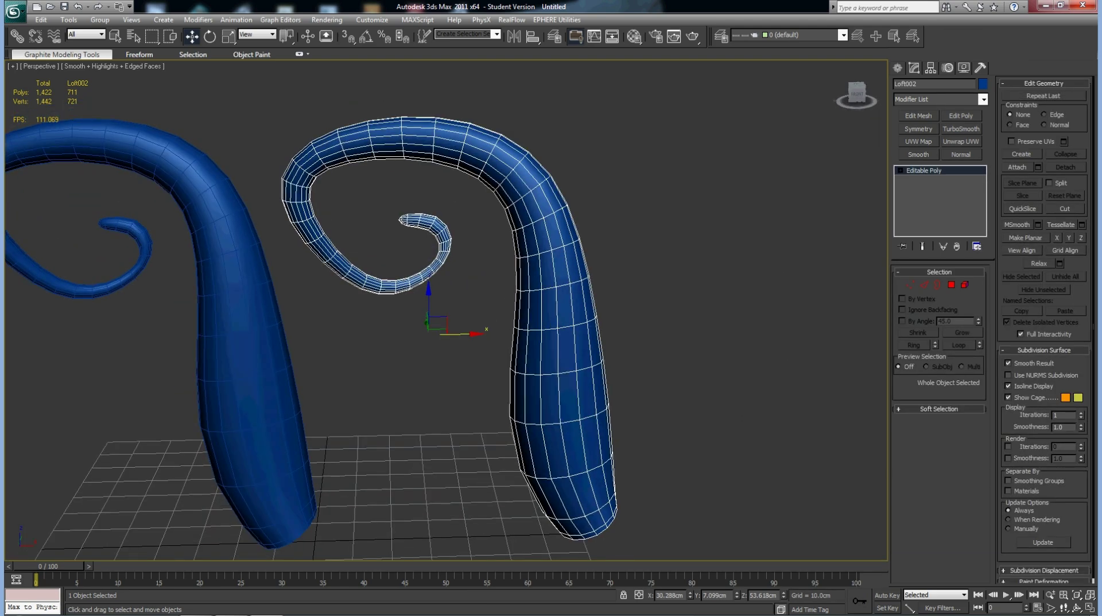
left_click(961, 129)
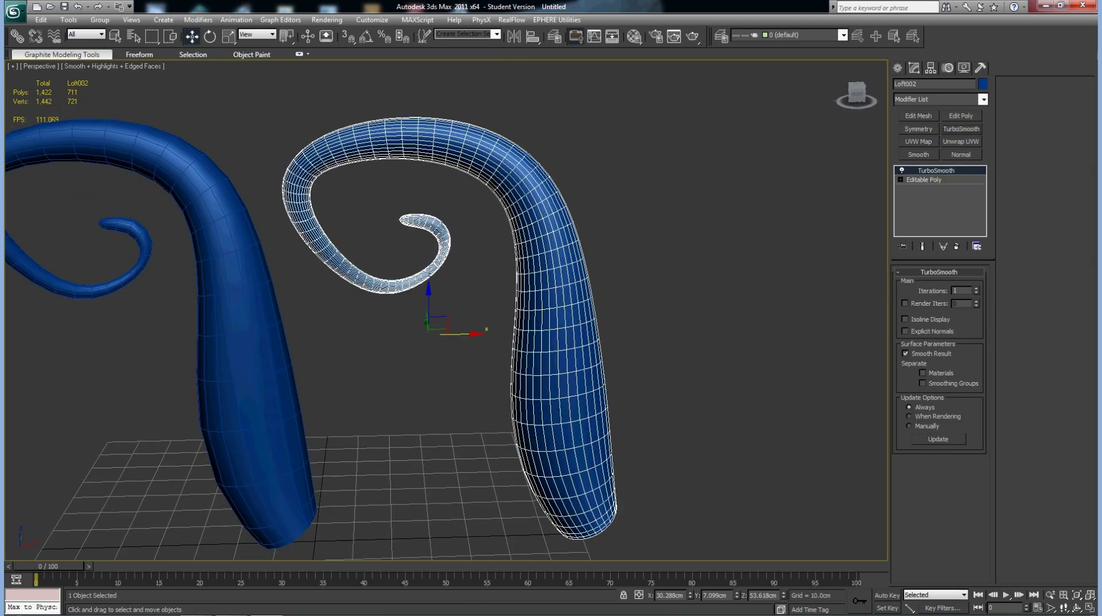
middle_click_drag(448, 310, 244, 304, "alt")
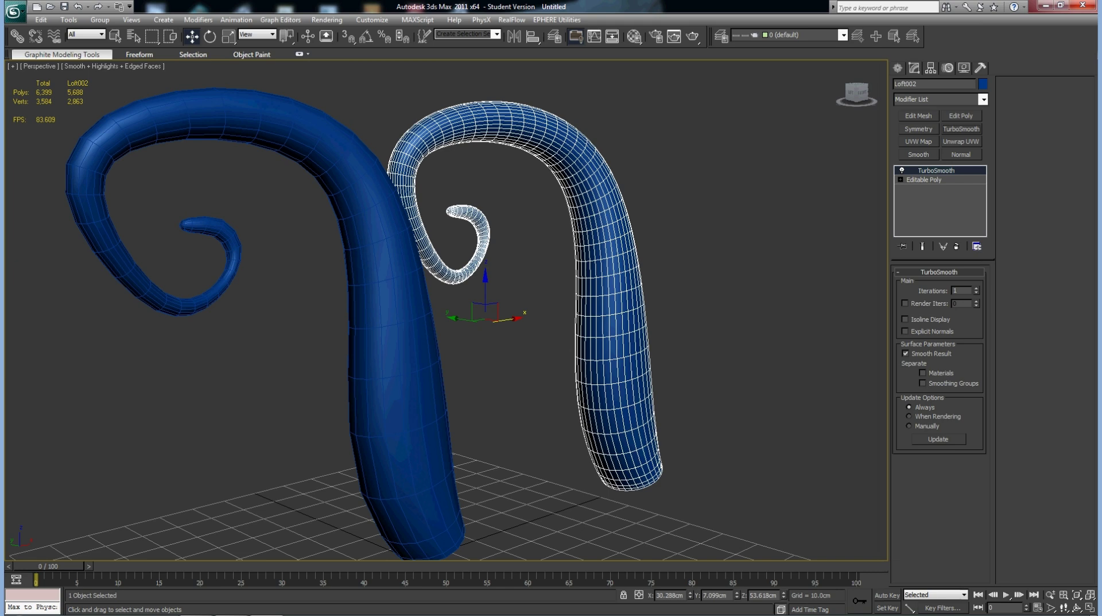
left_click(976, 288)
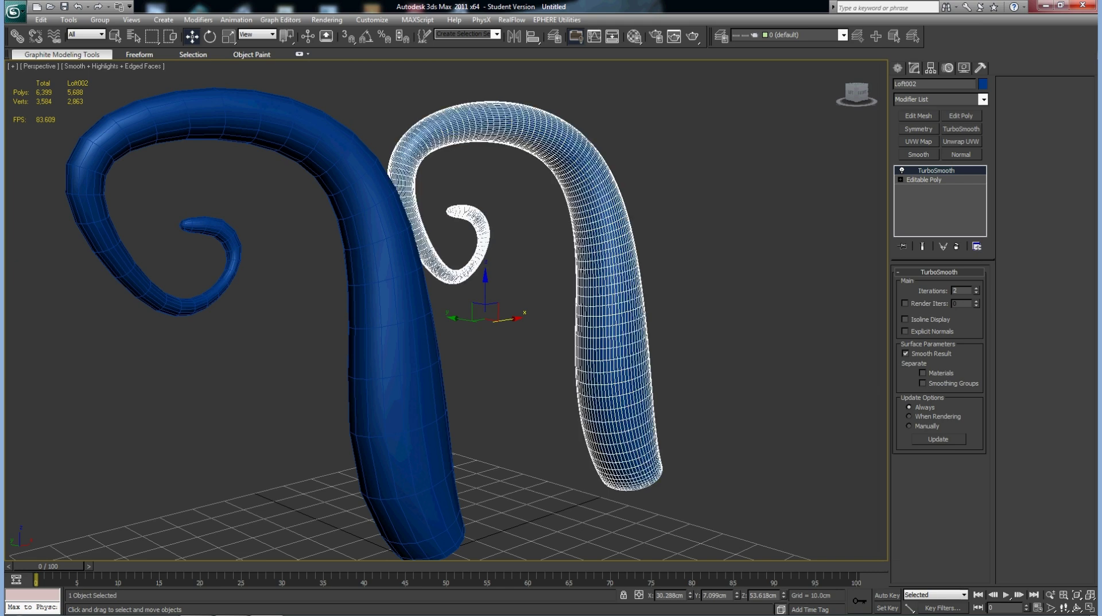
left_click(976, 292)
Delete TurboSmooth, convert Loft002 to Editable Poly and expand its sub-object levels
right_click(914, 170)
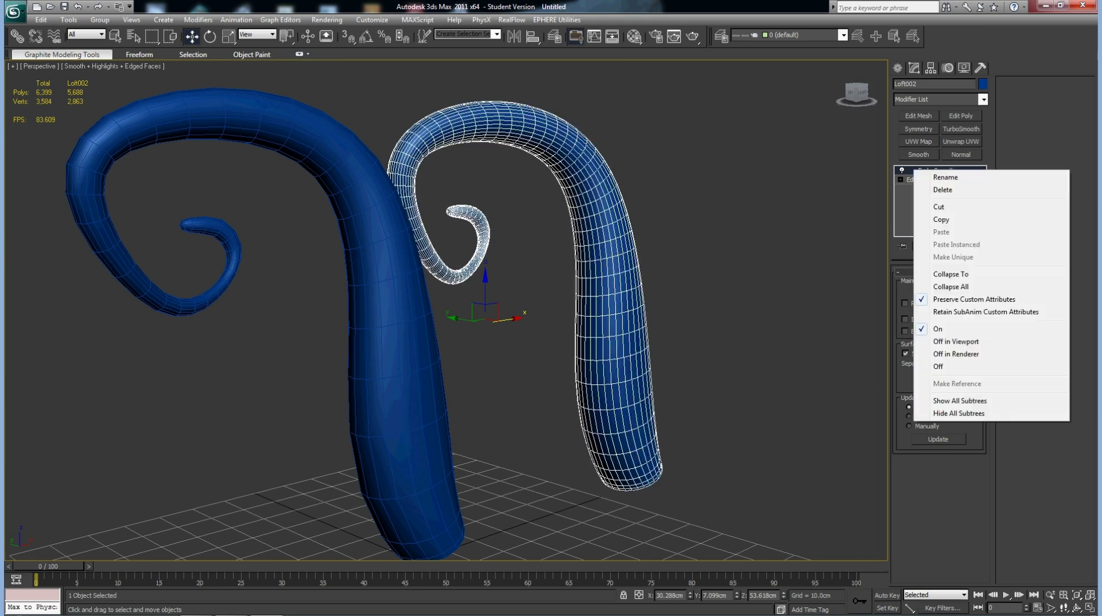
left_click(943, 189)
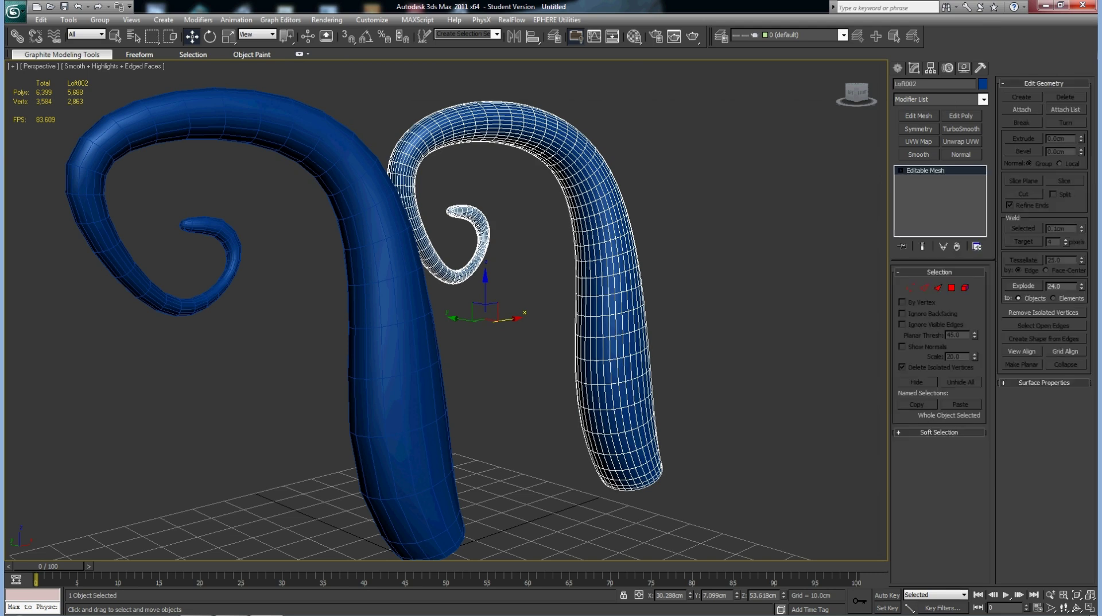
right_click(930, 170)
left_click(971, 258)
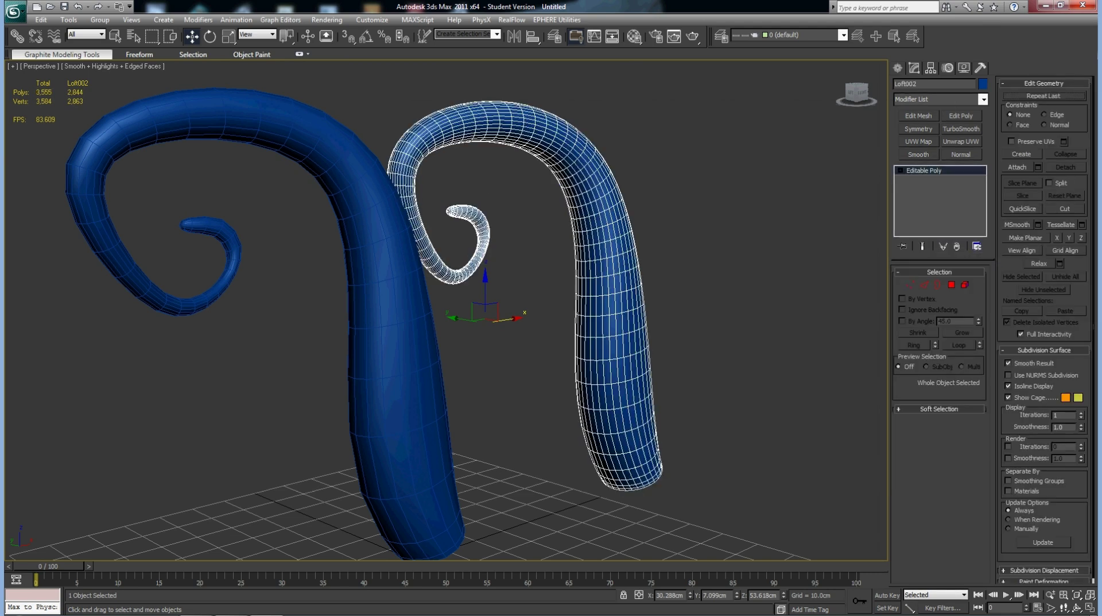
left_click(901, 170)
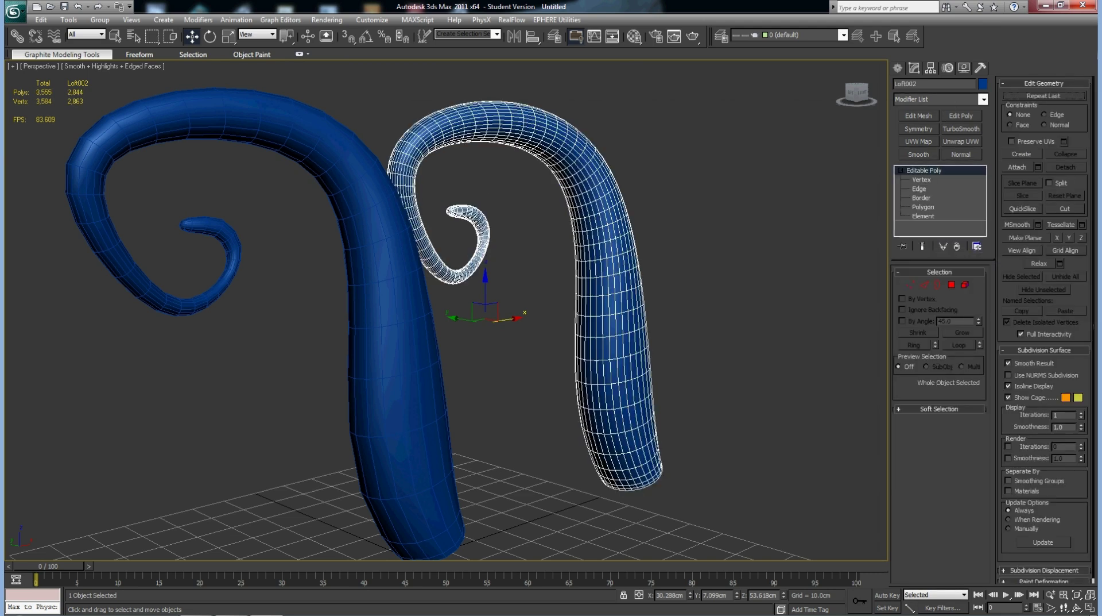
At Polygon level, pick a first face on Loft002 and zoom in to frame it
key("4")
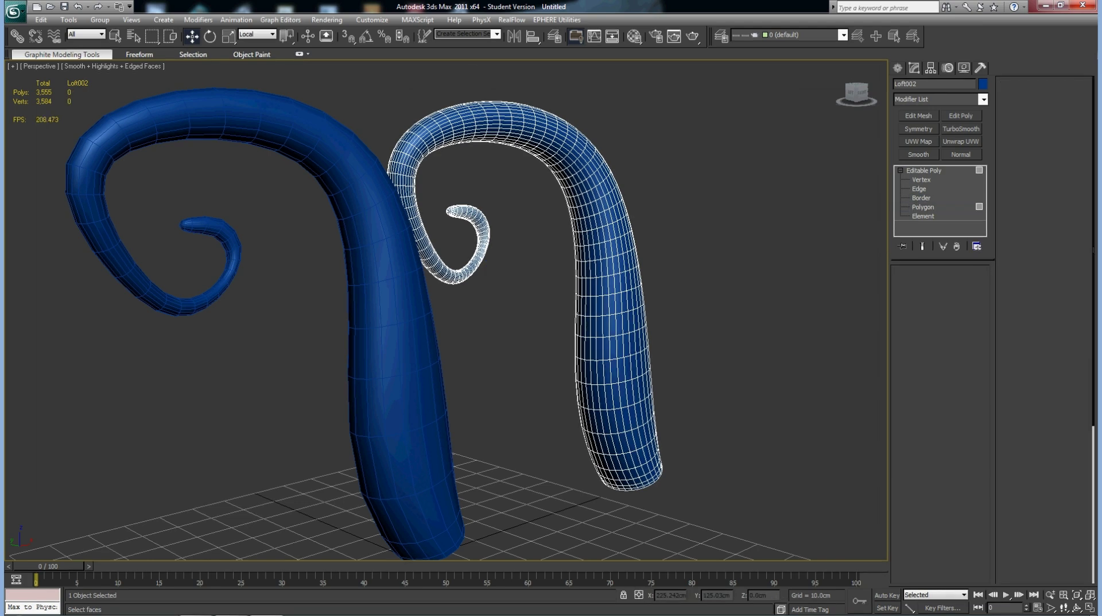
mouse_move(517, 287)
middle_mouse_down("alt")
mouse_move(585, 310)
mouse_move(603, 333)
middle_mouse_up("alt")
left_click(603, 339)
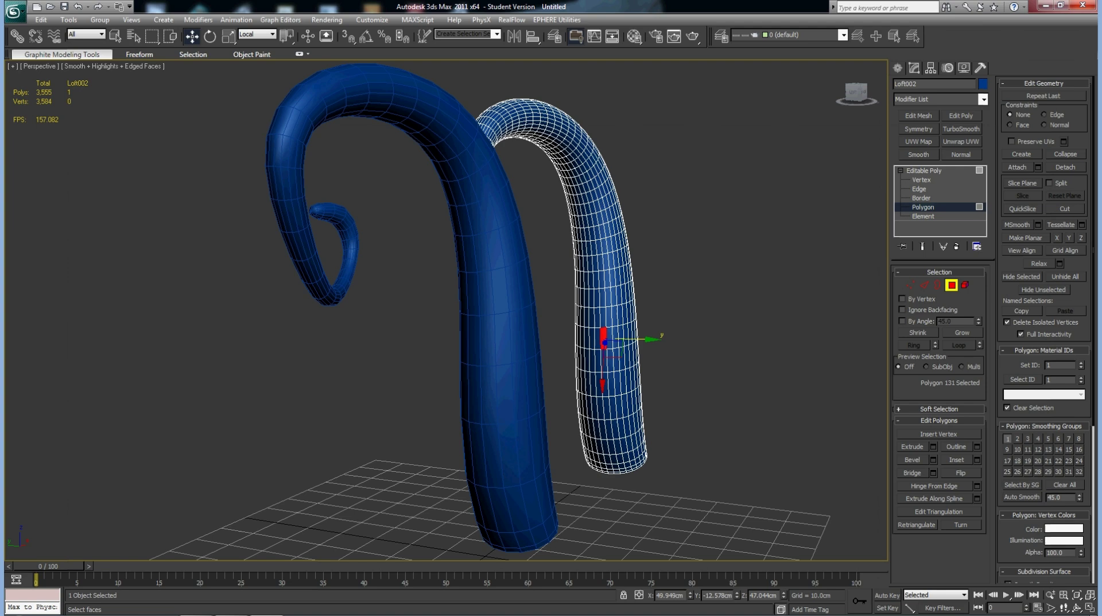
key("z")
scroll(445, 313, "down", 5)
scroll(445, 312, "down", 5)
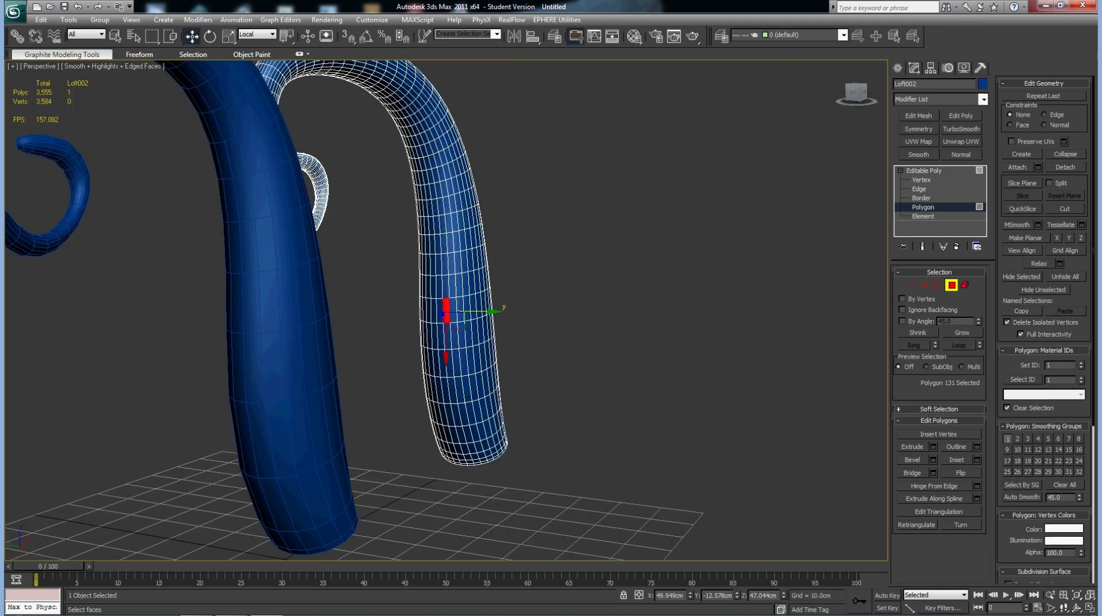
scroll(445, 313, "up", 1)
scroll(445, 313, "up", 2)
scroll(445, 312, "up", 1)
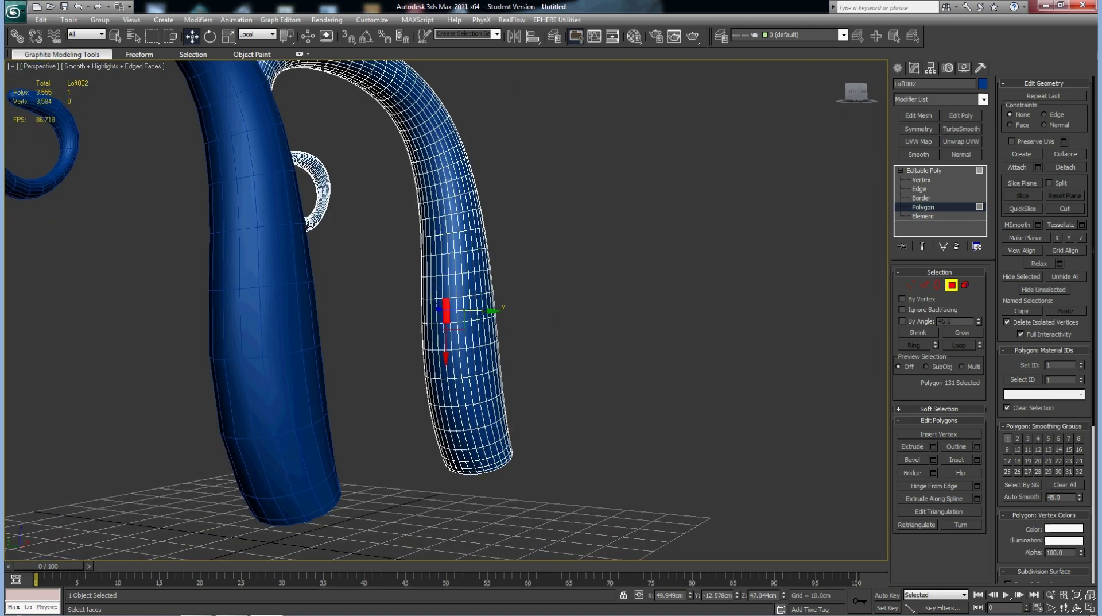
Ctrl-select two dashed columns of faces up the tentacle's inner side
key("q")
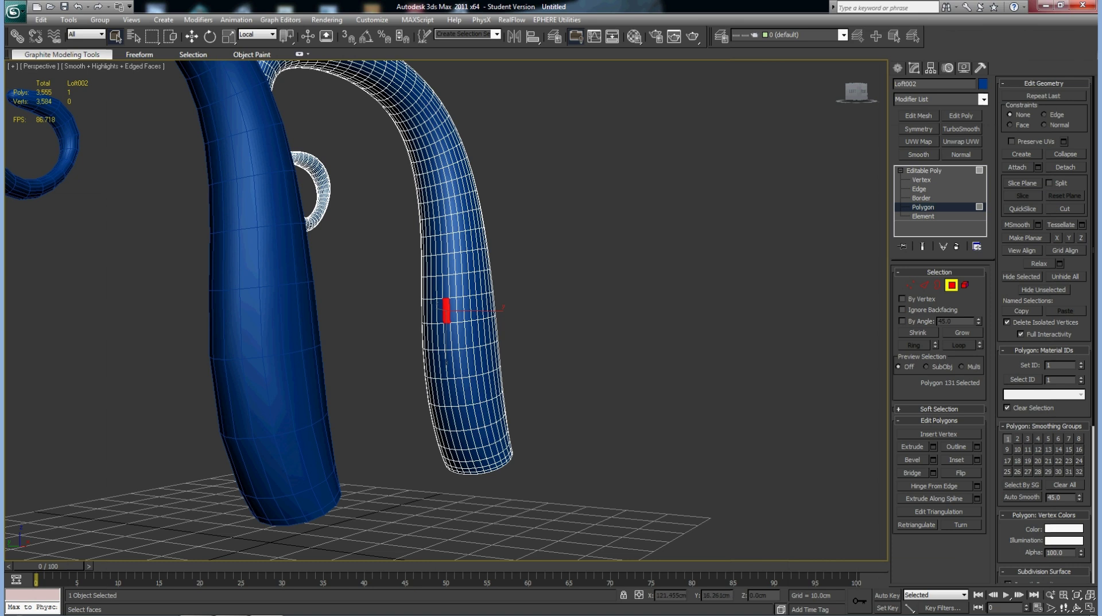
left_click(471, 463)
left_click(463, 440, "ctrl")
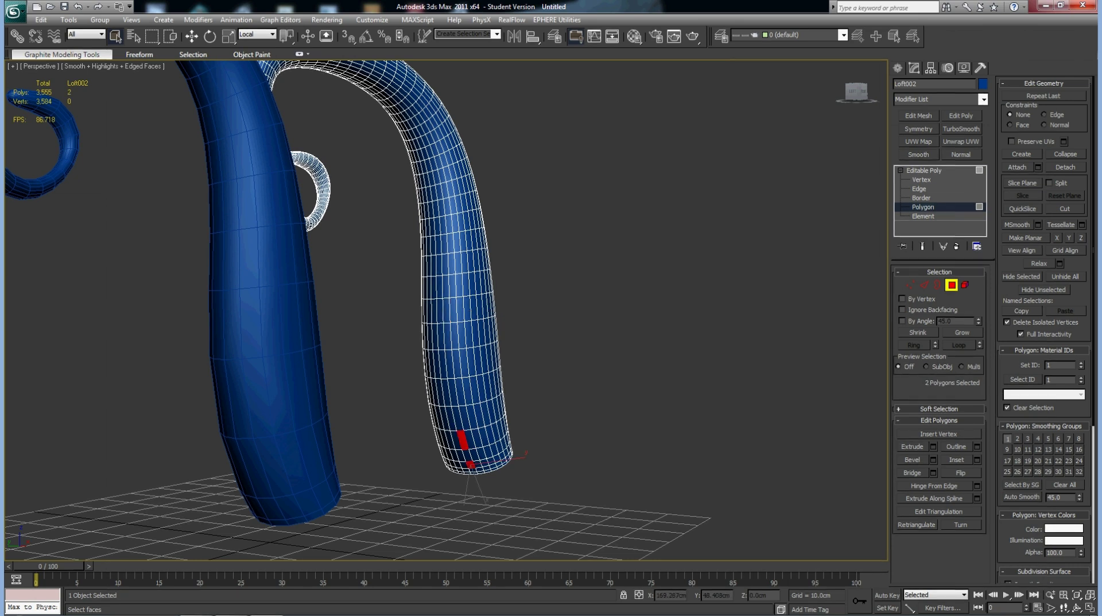
left_click(453, 390, "ctrl")
left_click(448, 336, "ctrl")
left_click(446, 286, "ctrl")
left_click(444, 244, "ctrl")
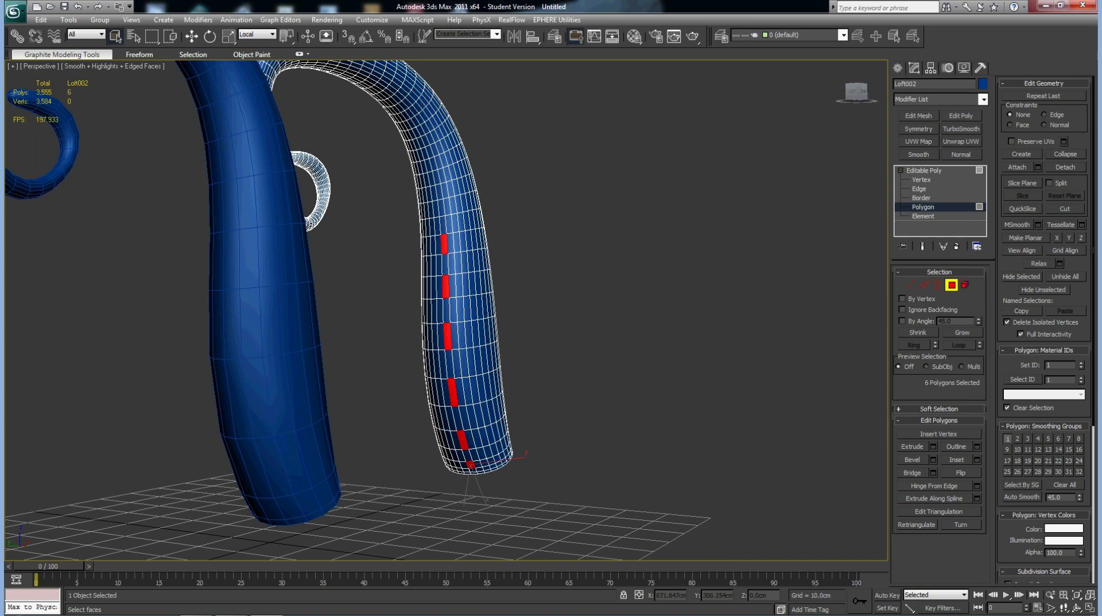
middle_click_drag(448, 310, 454, 310, "alt")
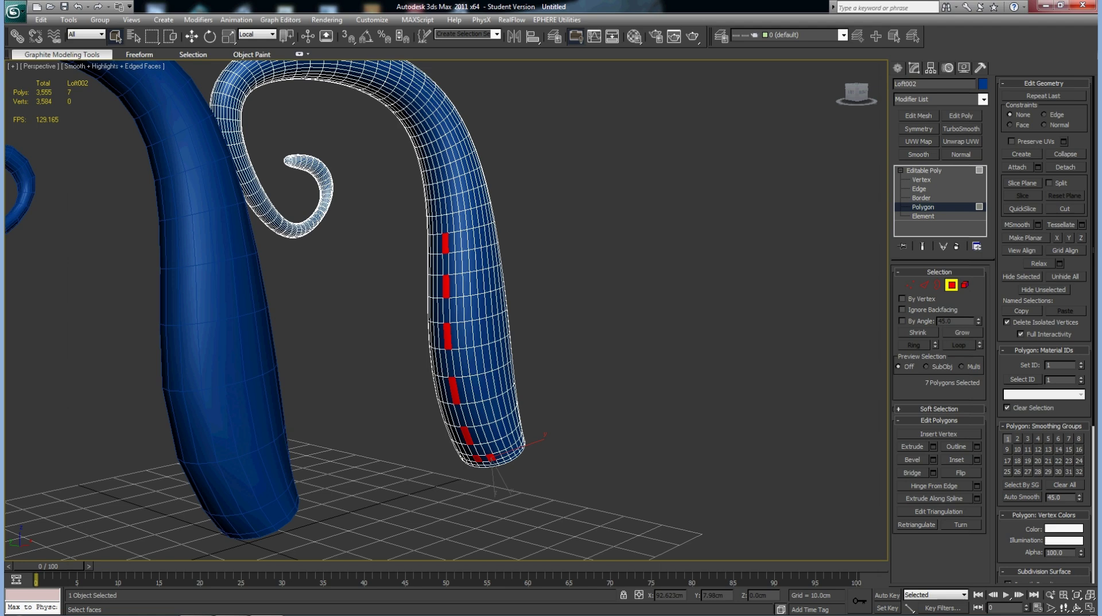
left_click(482, 434, "ctrl")
left_click(468, 389, "ctrl")
left_click(462, 335, "ctrl")
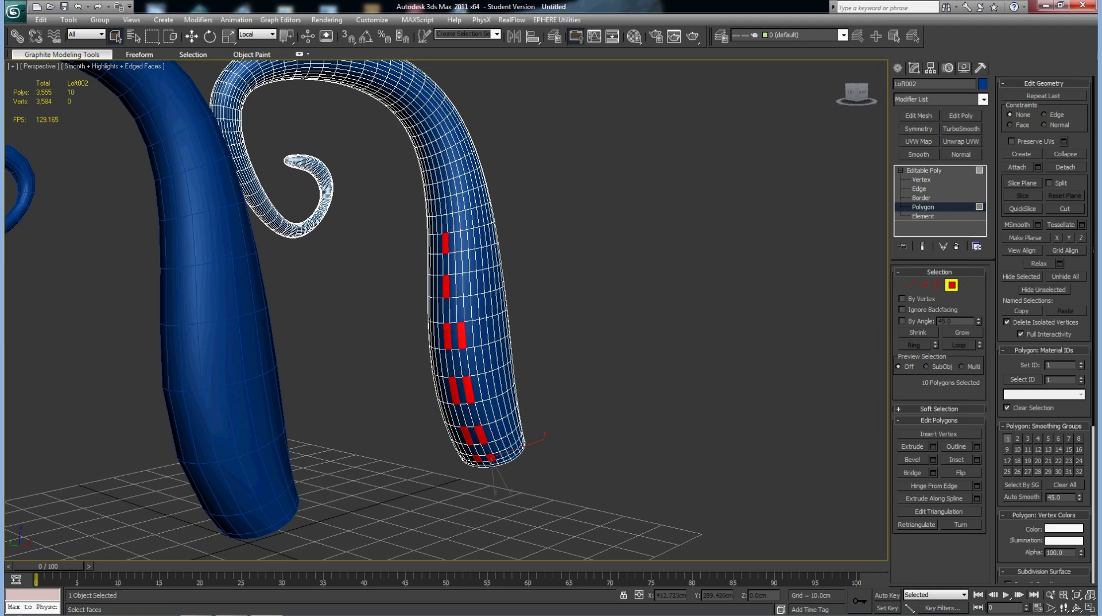
left_click(460, 286, "ctrl")
left_click(459, 241, "ctrl")
Add more faces on the lower tentacle, bringing the selection to 182 polygons
mouse_move(458, 241)
middle_mouse_down("alt")
mouse_move(402, 247)
mouse_move(409, 308)
middle_mouse_up("alt")
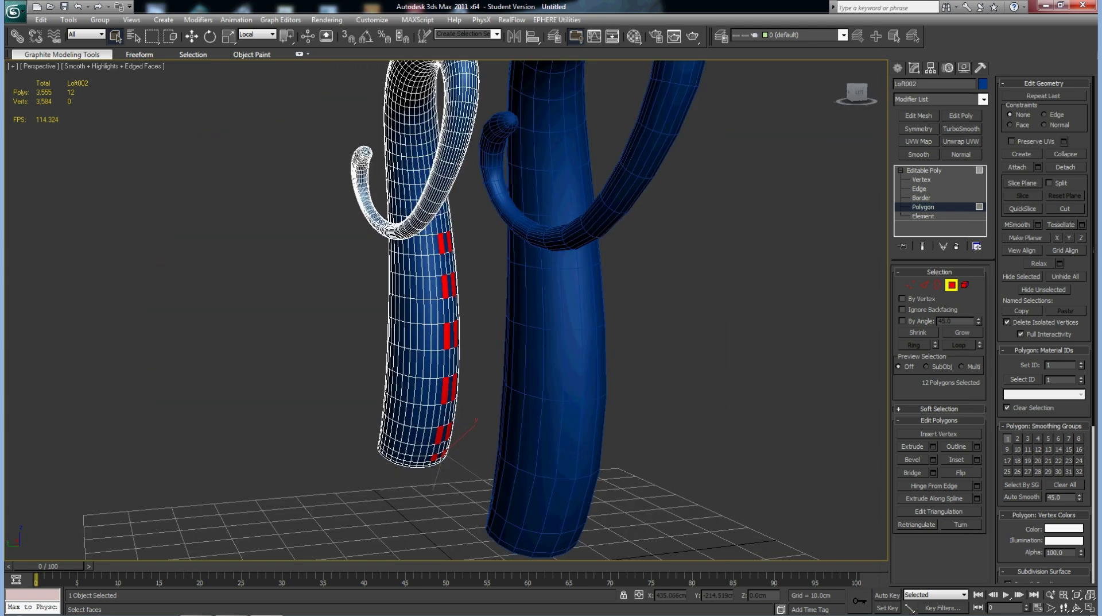
left_click(422, 458, "ctrl")
left_click(408, 458, "ctrl")
left_click(412, 435, "ctrl")
left_click(418, 390, "ctrl")
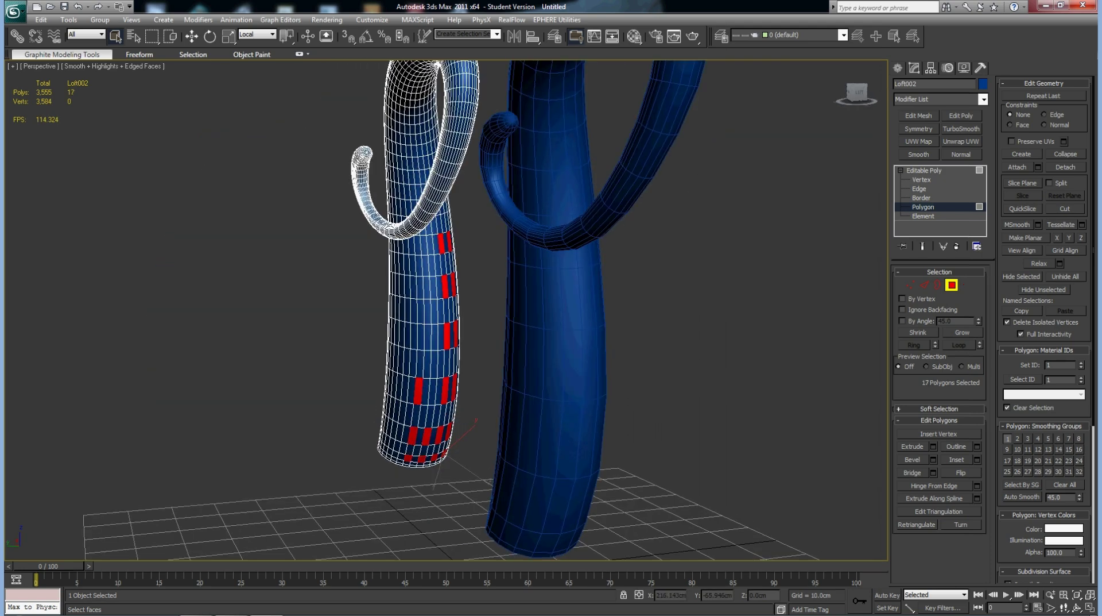
left_click(434, 391, "ctrl")
left_click(420, 336, "ctrl")
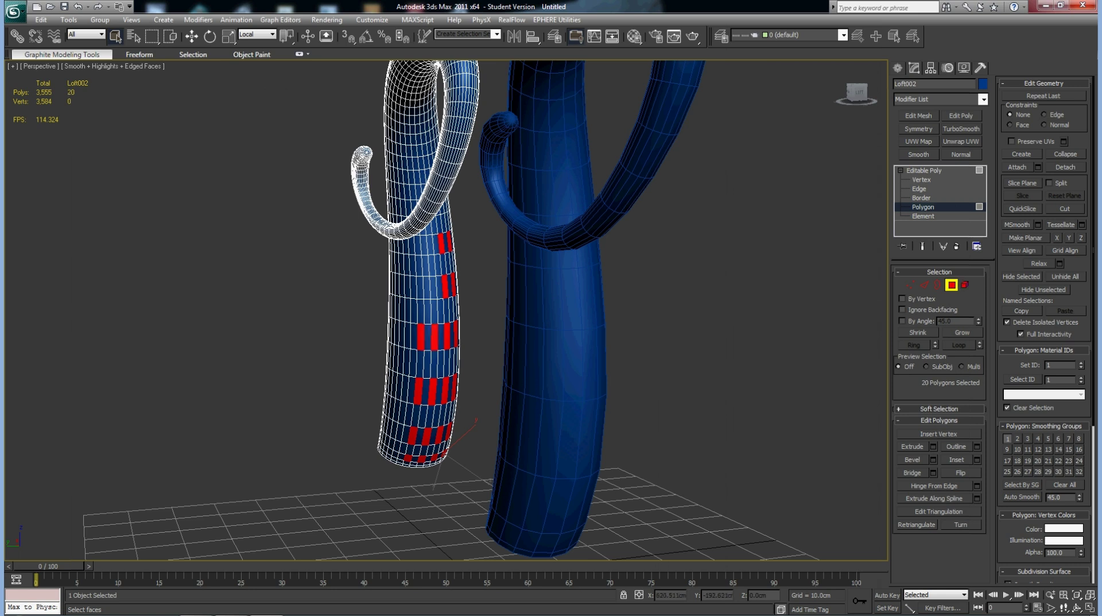
left_click(434, 287, "ctrl")
left_click(418, 246, "ctrl")
left_click(431, 244, "ctrl")
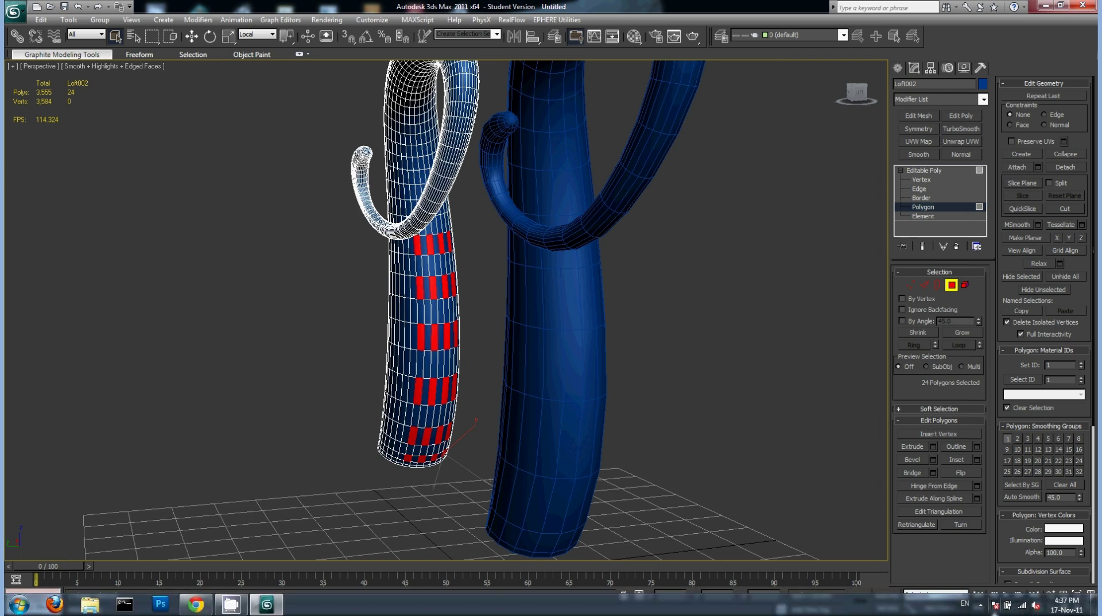
left_click(981, 604)
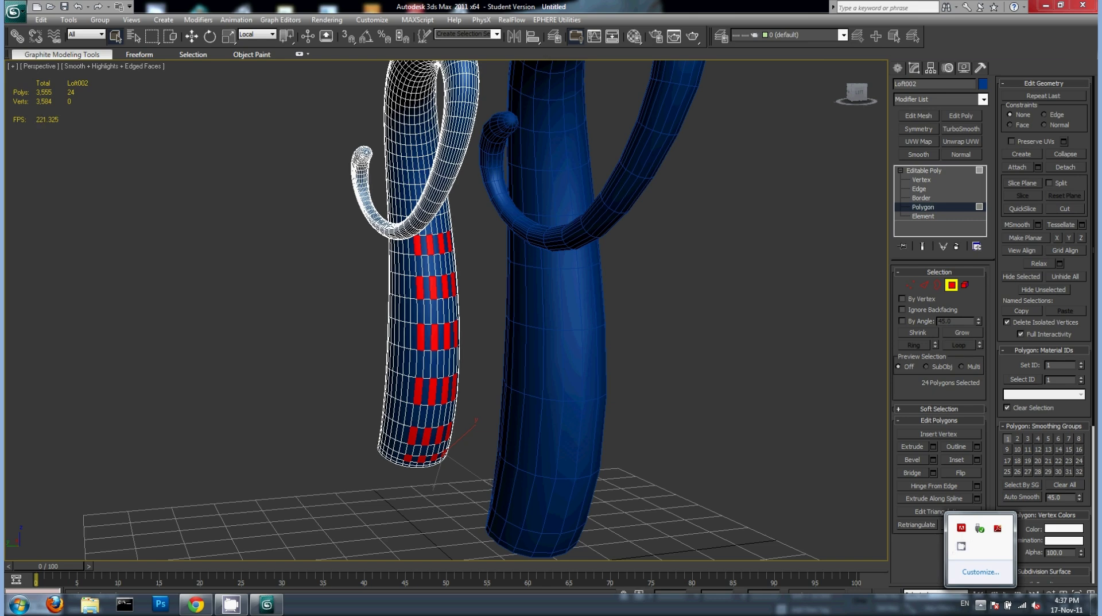
right_click(961, 546)
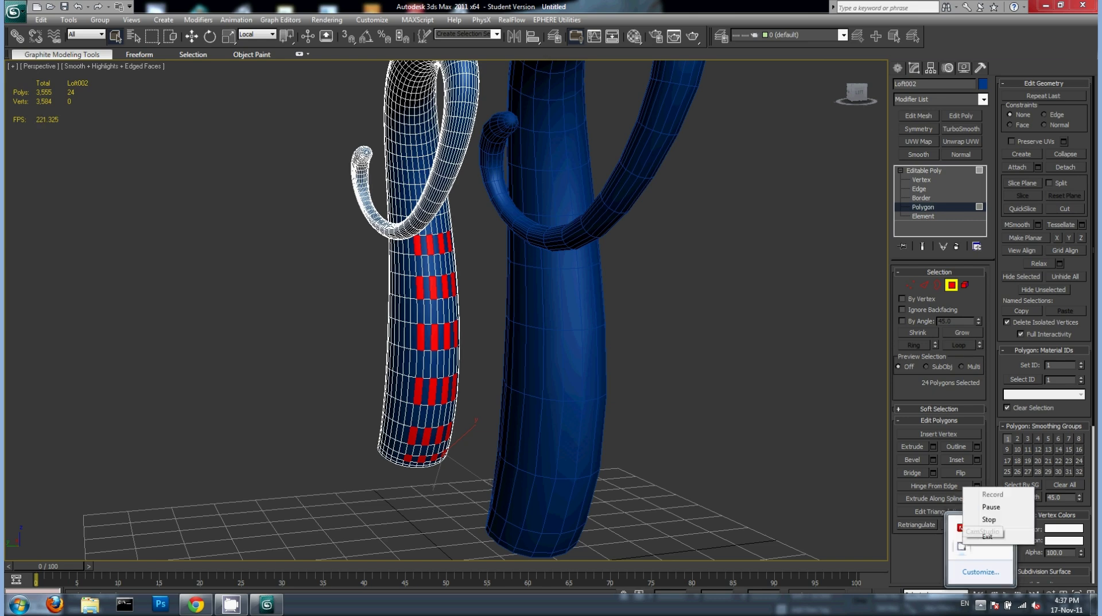
left_click(1000, 507)
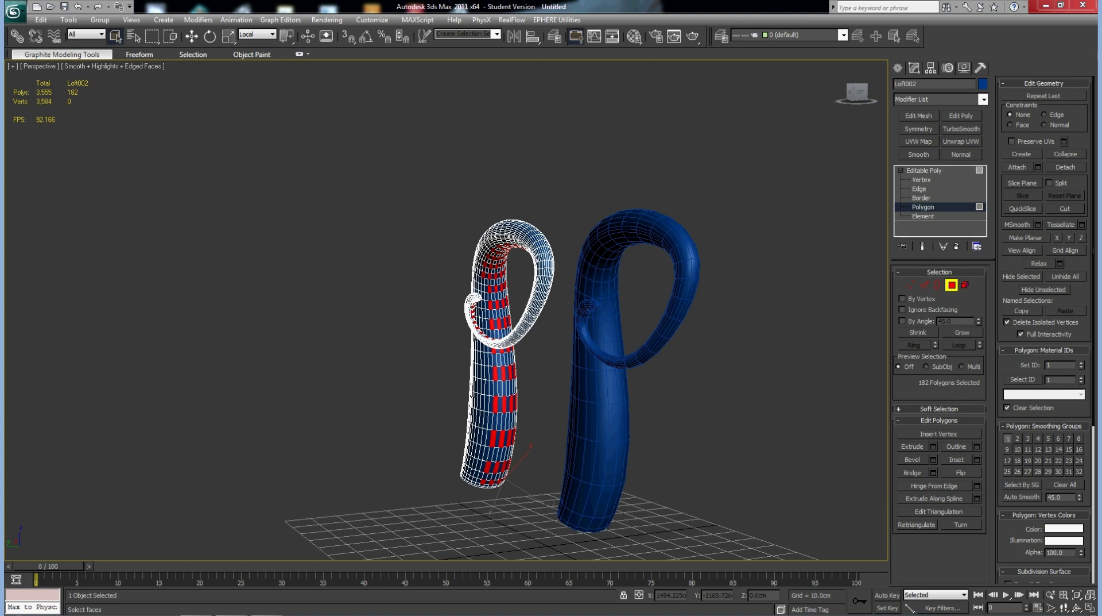
From a lower view, Ctrl-add eight faces along Loft002's inner curve, reaching 191 polygons
mouse_move(446, 277)
middle_mouse_down("alt")
mouse_move(545, 275)
mouse_move(408, 286)
middle_mouse_up("alt")
left_click(448, 311, "ctrl")
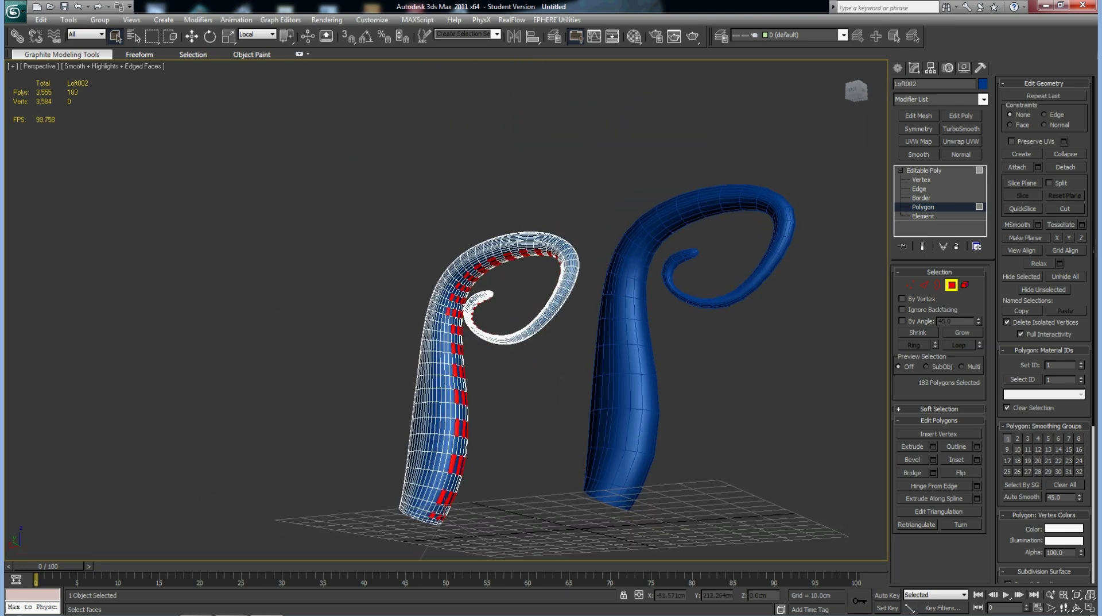
left_click(446, 346, "ctrl")
left_click(448, 369, "ctrl")
left_click(448, 394, "ctrl")
left_click(448, 425, "ctrl")
left_click(443, 462, "ctrl")
left_click(437, 333, "ctrl")
left_click(426, 402, "ctrl")
middle_click_drag(551, 310, 402, 310, "alt")
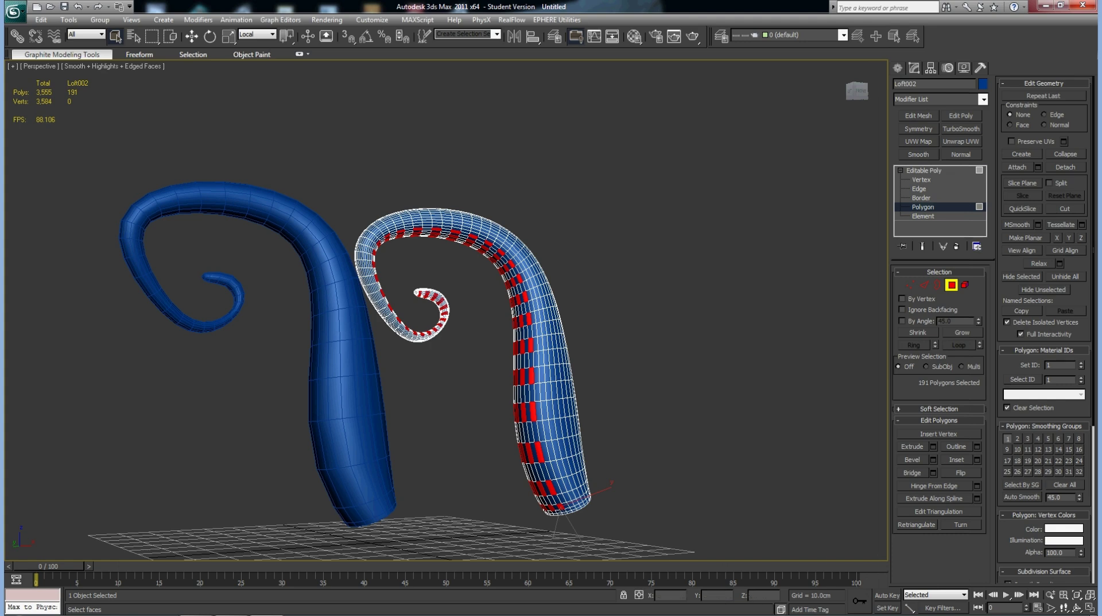
Start Insert Loop from the polygon modeling tools, then cancel it
key("1")
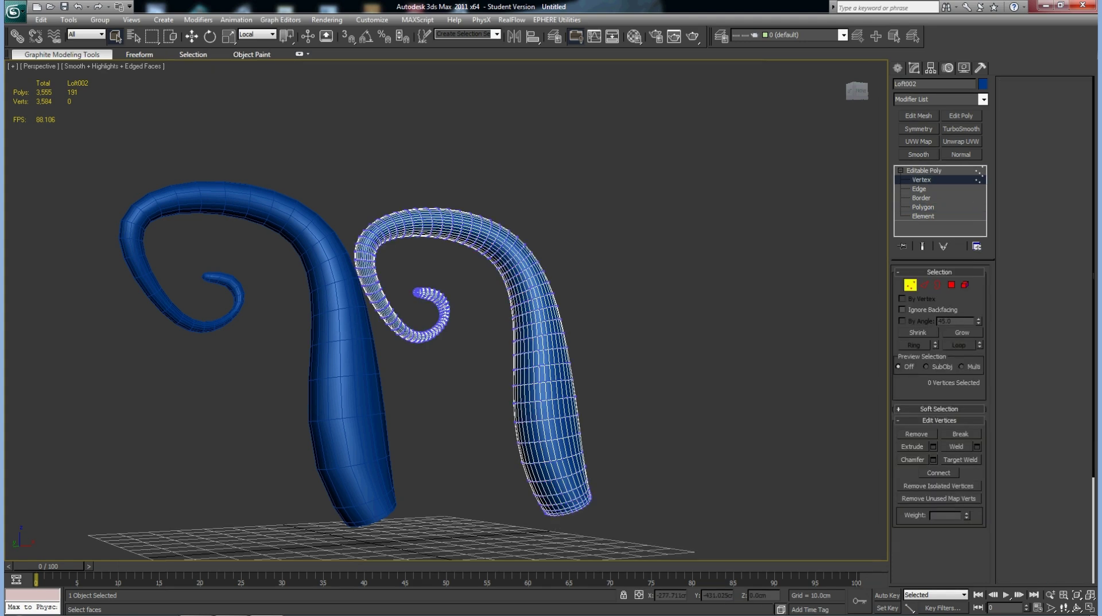
left_click(62, 54)
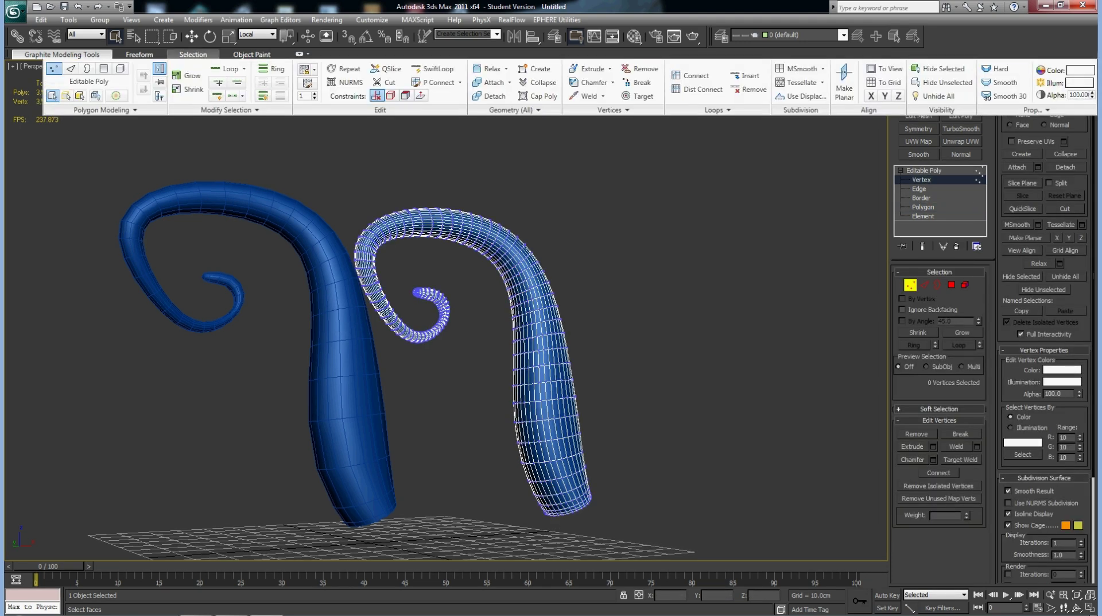
left_click(434, 69)
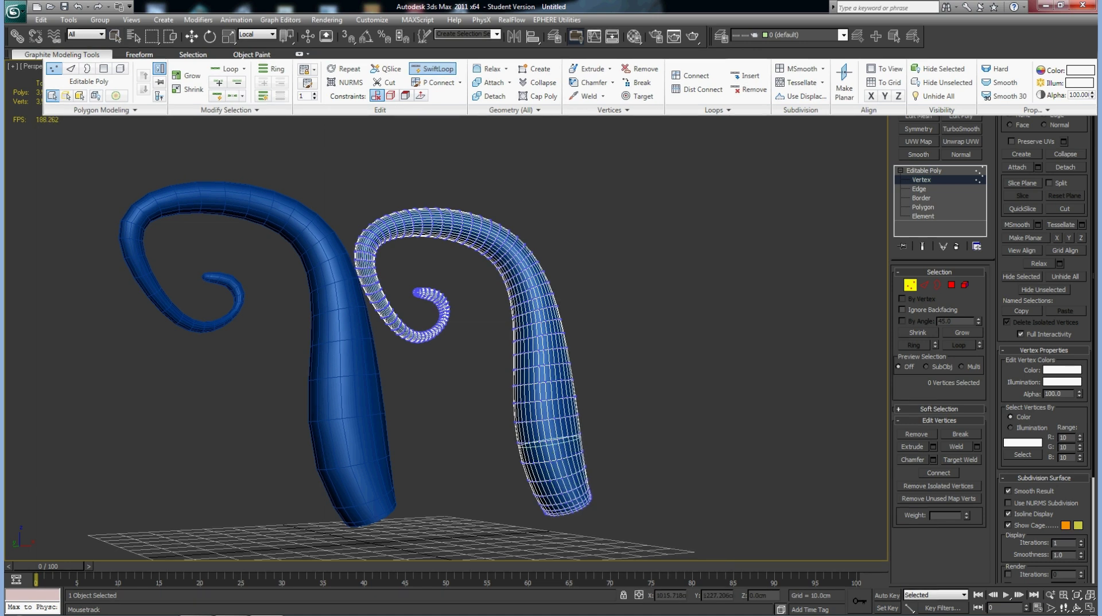
key("w")
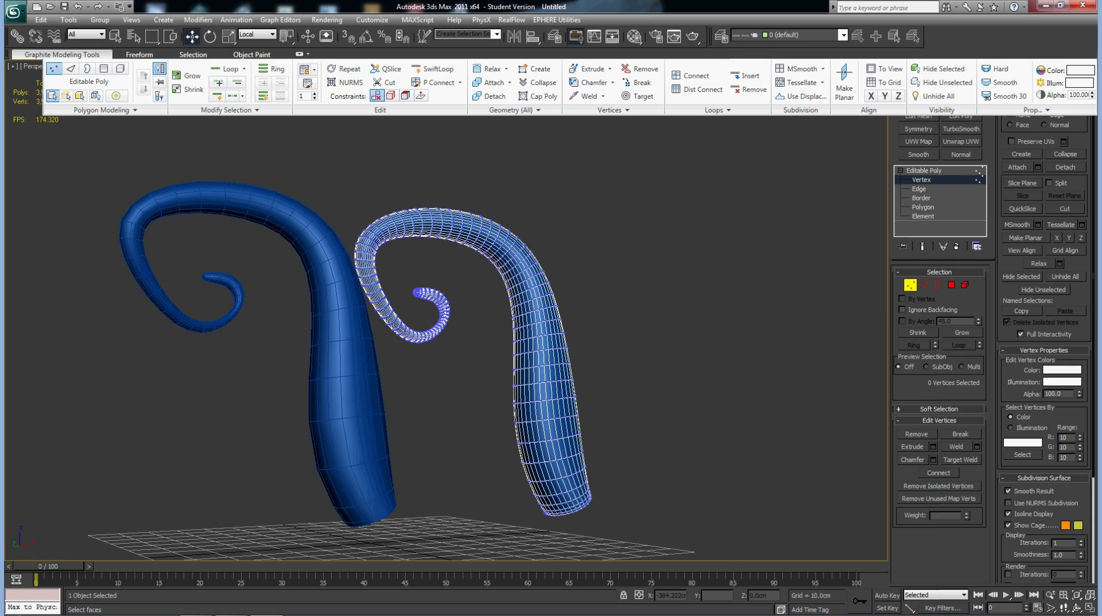
Back at Polygon level, extrude the 191 selected inner faces with Shift+E
key("4")
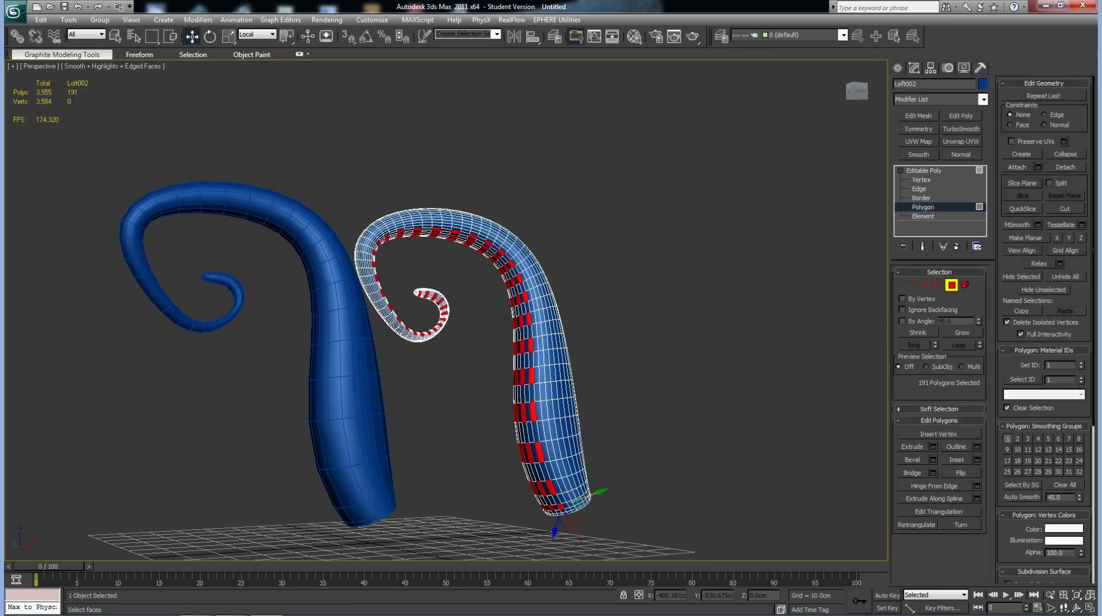
middle_click_drag(402, 310, 815, 310, "alt")
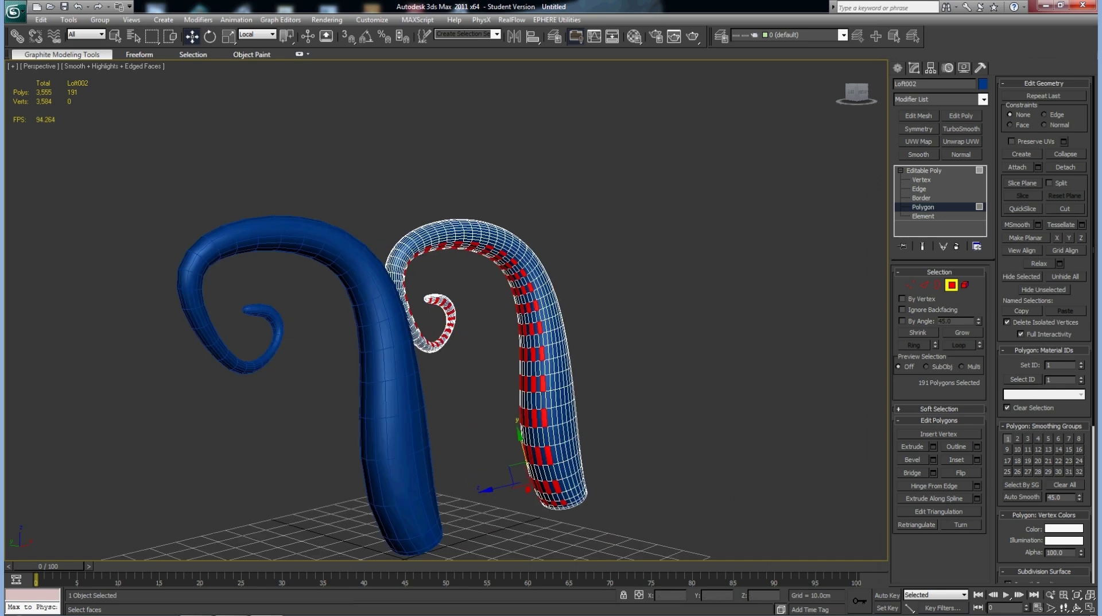
key("shift+e")
mouse_move(815, 310)
middle_mouse_down("alt")
mouse_move(841, 356)
mouse_move(775, 325)
mouse_move(769, 299)
mouse_move(735, 339)
mouse_move(701, 348)
middle_mouse_up("alt")
Keep the extrusion type as Group and cut its Height from 10 cm to about 1.2 cm
left_click(578, 510)
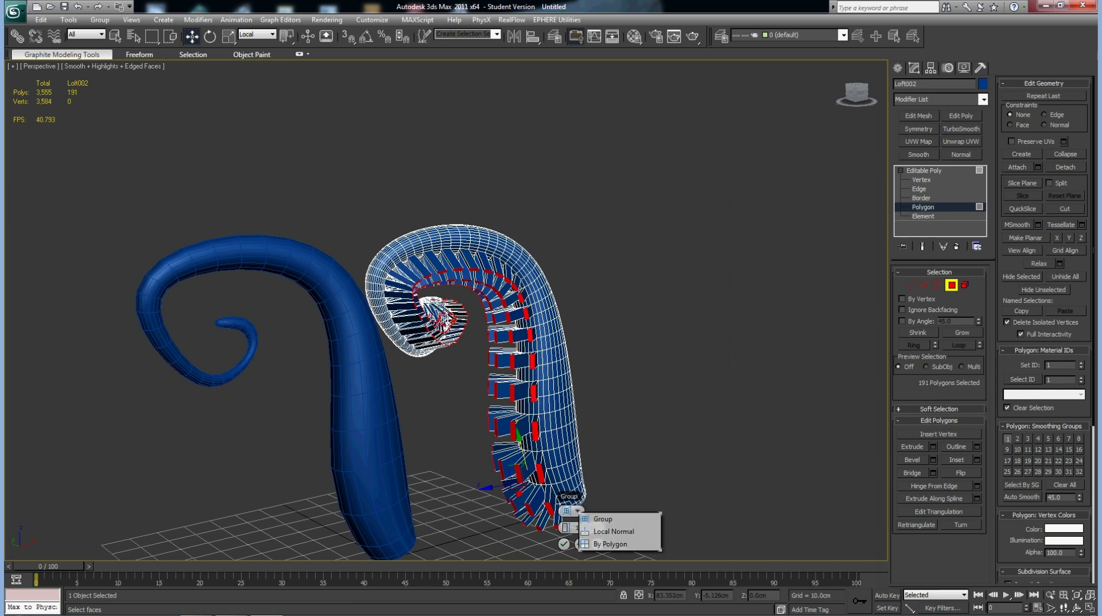
left_click(600, 518)
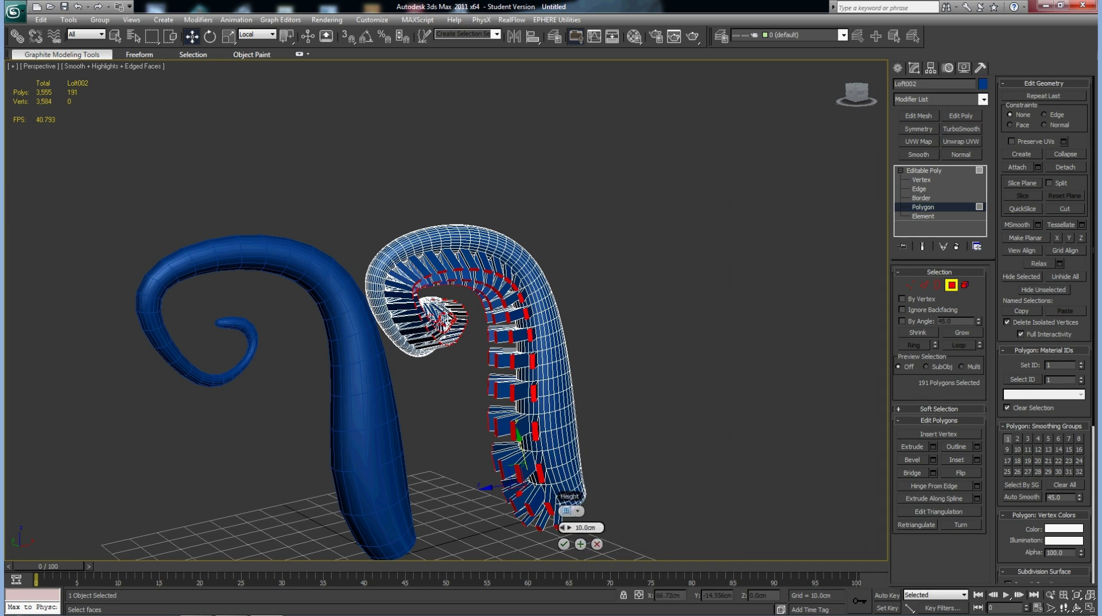
left_click_drag(564, 527, 563, 560)
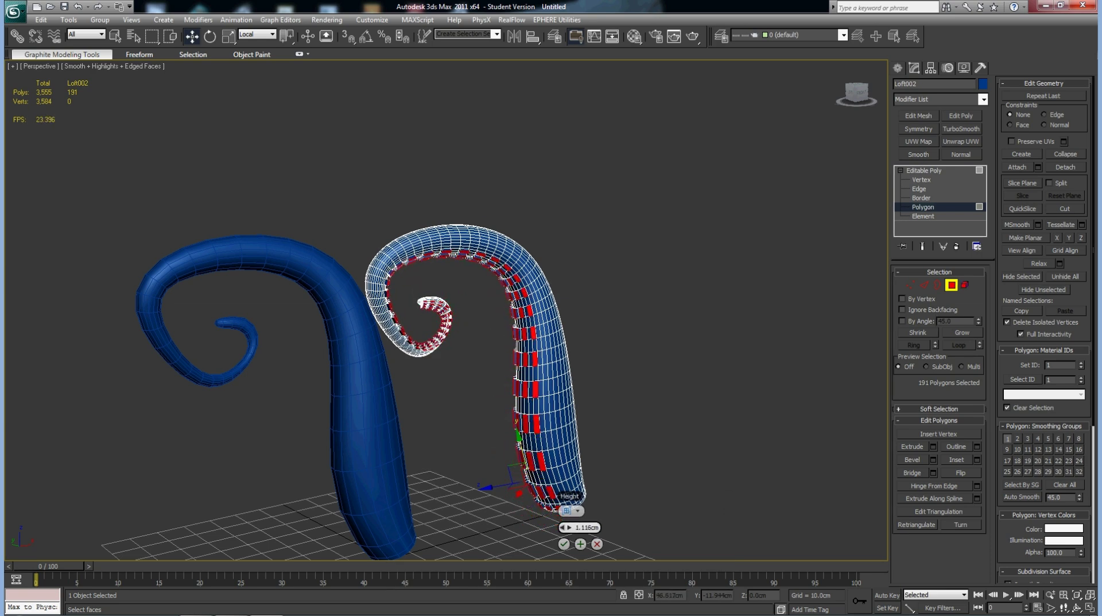
mouse_move(517, 402)
middle_mouse_down("alt")
mouse_move(632, 373)
mouse_move(575, 287)
mouse_move(563, 229)
middle_mouse_up("alt")
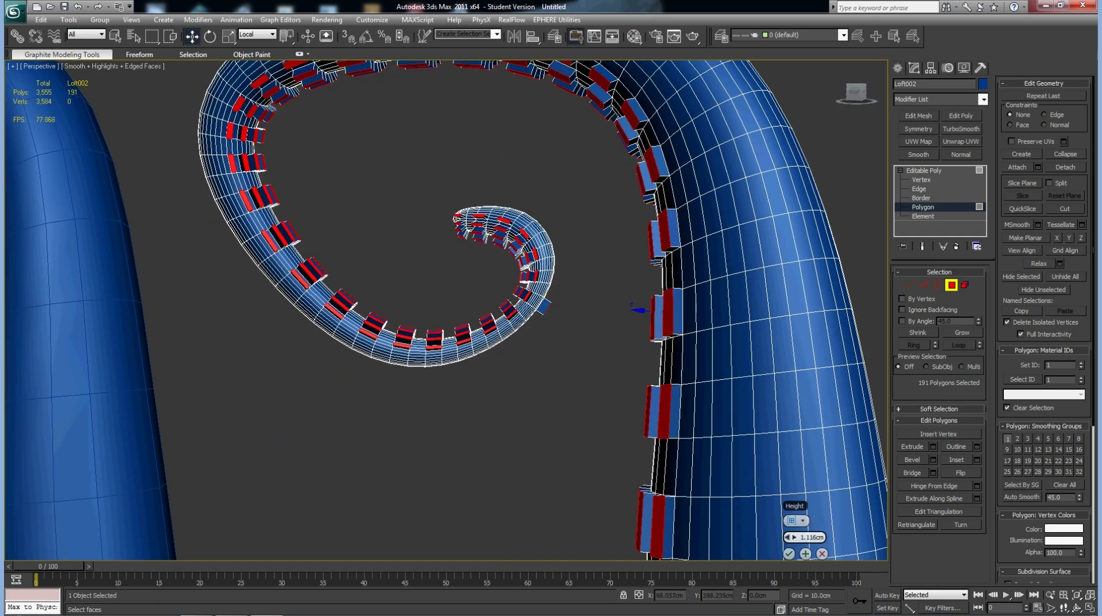
mouse_move(790, 536)
left_mouse_down()
mouse_move(789, 551)
mouse_move(789, 525)
left_mouse_up()
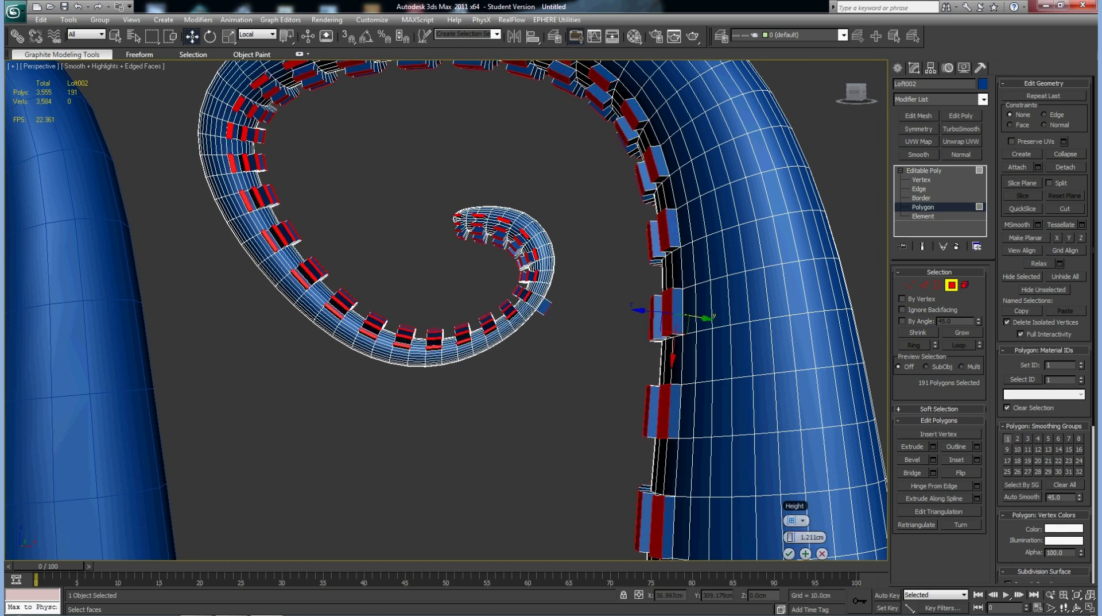
mouse_move(792, 520)
middle_mouse_down()
mouse_move(764, 448)
mouse_move(763, 476)
middle_mouse_up()
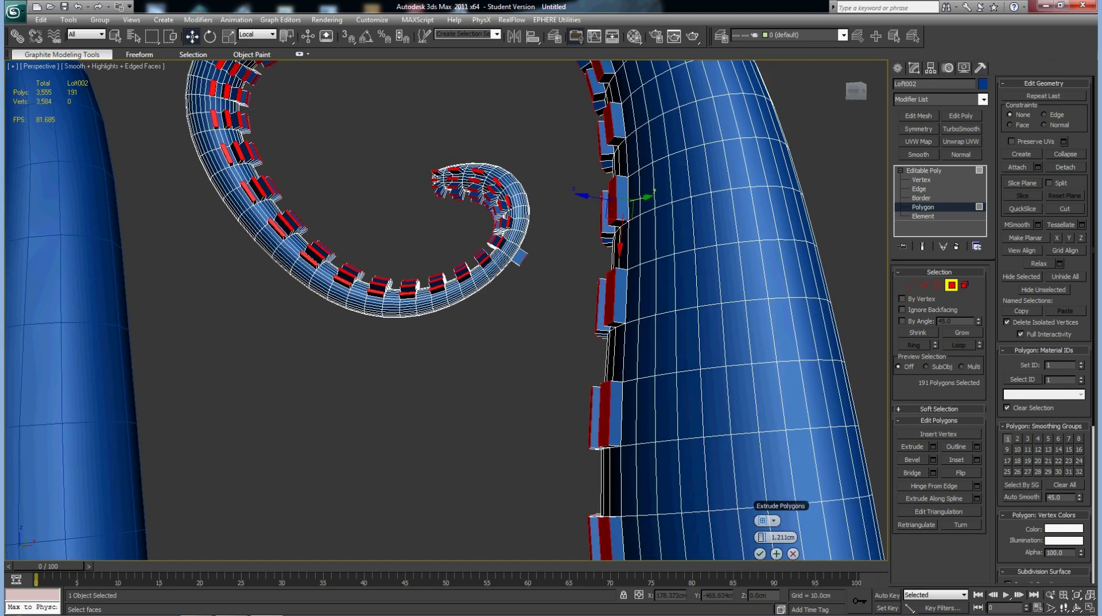
Commit the short sucker extrusion, then grow-select and delete the stray extruded block
mouse_move(448, 310)
middle_mouse_down("alt")
mouse_move(402, 275)
mouse_move(367, 298)
mouse_move(494, 287)
mouse_move(517, 247)
mouse_move(540, 270)
mouse_move(517, 287)
mouse_move(434, 313)
mouse_move(494, 290)
mouse_move(448, 322)
mouse_move(592, 161)
mouse_move(689, 138)
middle_mouse_up("alt")
scroll(632, 345, "up", 2)
left_click(649, 420)
scroll(447, 310, "up", 5)
left_click(339, 252)
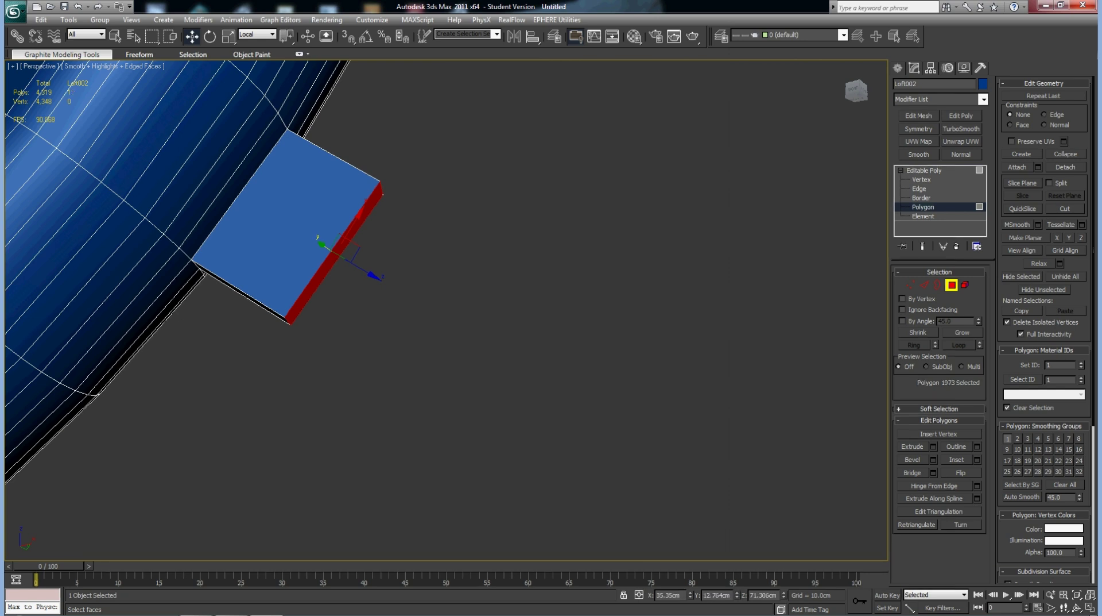
key("ctrl+Page_Up")
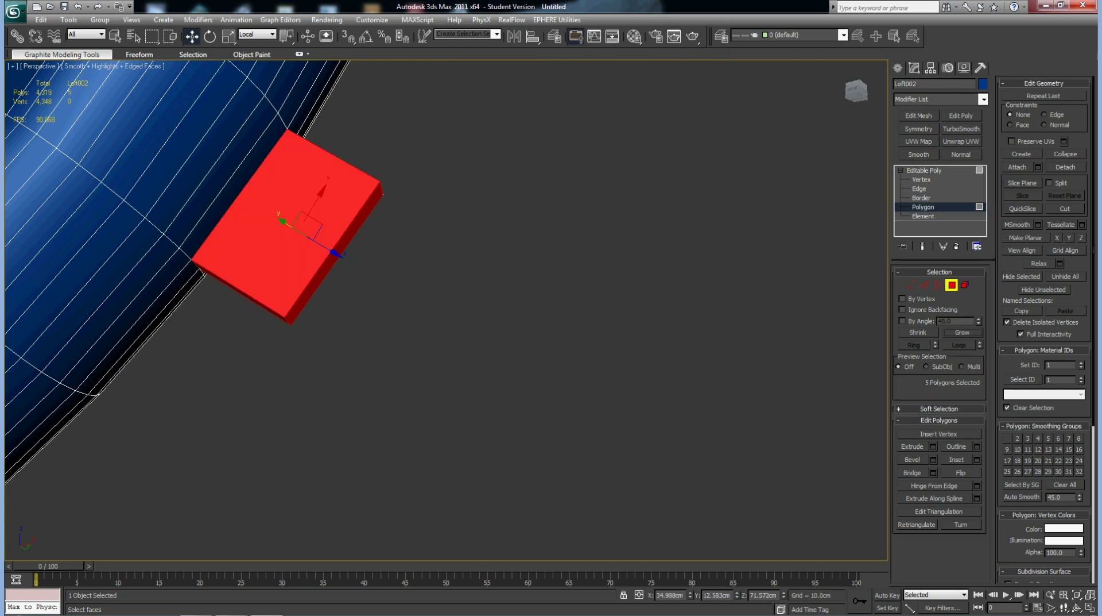
key("Delete")
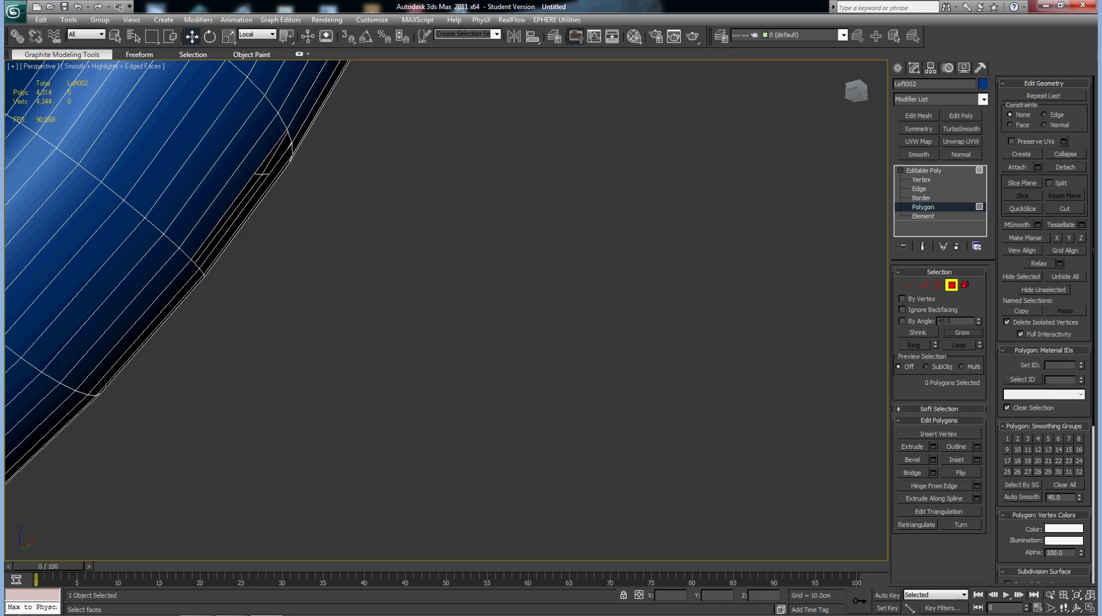
Bridge the two border edges to close the gap left by the deleted block
key("2")
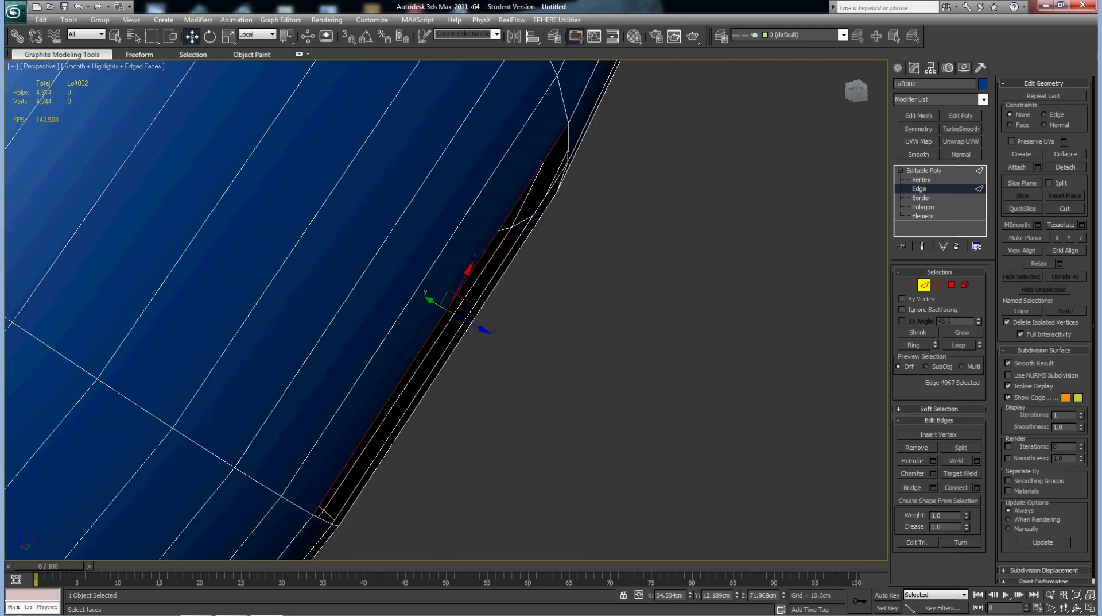
middle_click_drag(402, 287, 448, 310, "alt")
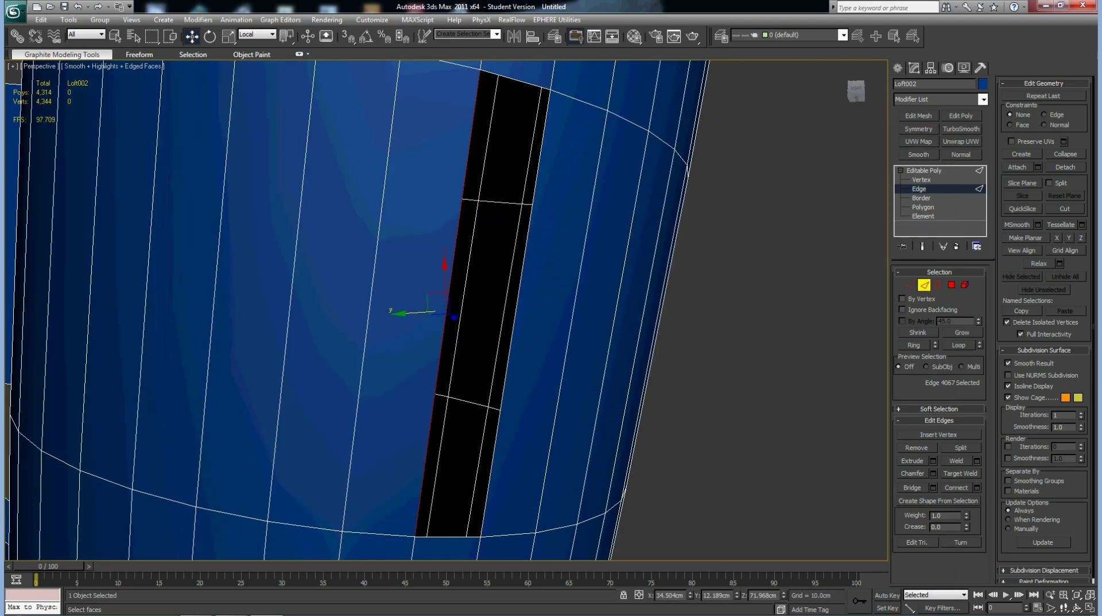
left_click(515, 310, "ctrl")
left_click(912, 487)
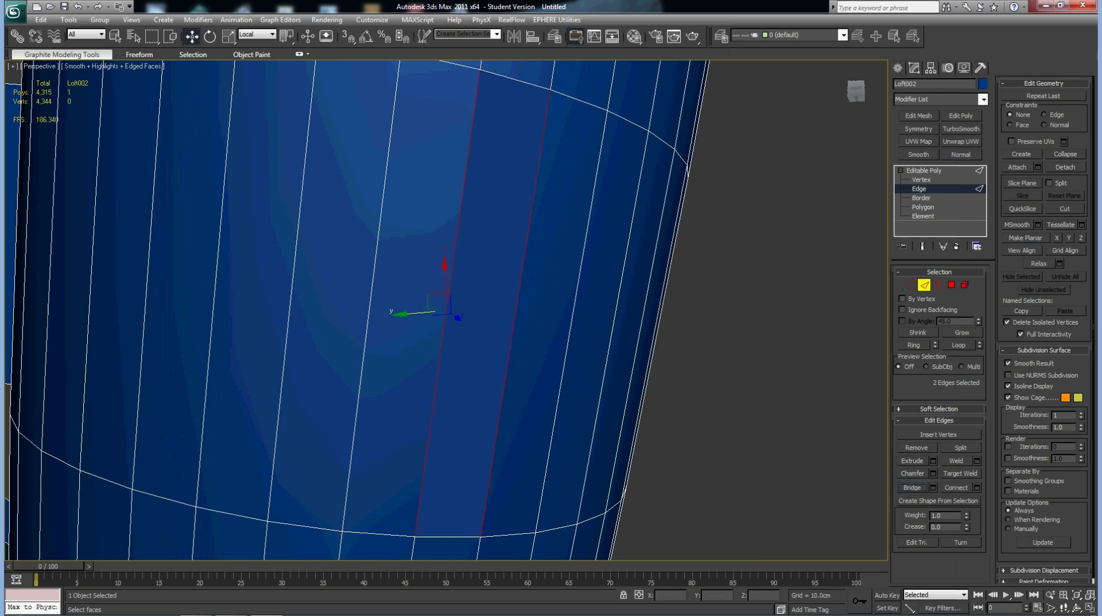
key("a")
key("2")
scroll(367, 310, "down", 3)
mouse_move(368, 310)
middle_mouse_down("alt")
mouse_move(402, 310)
mouse_move(402, 288)
mouse_move(356, 276)
mouse_move(379, 271)
middle_mouse_up("alt")
scroll(328, 310, "down", 3)
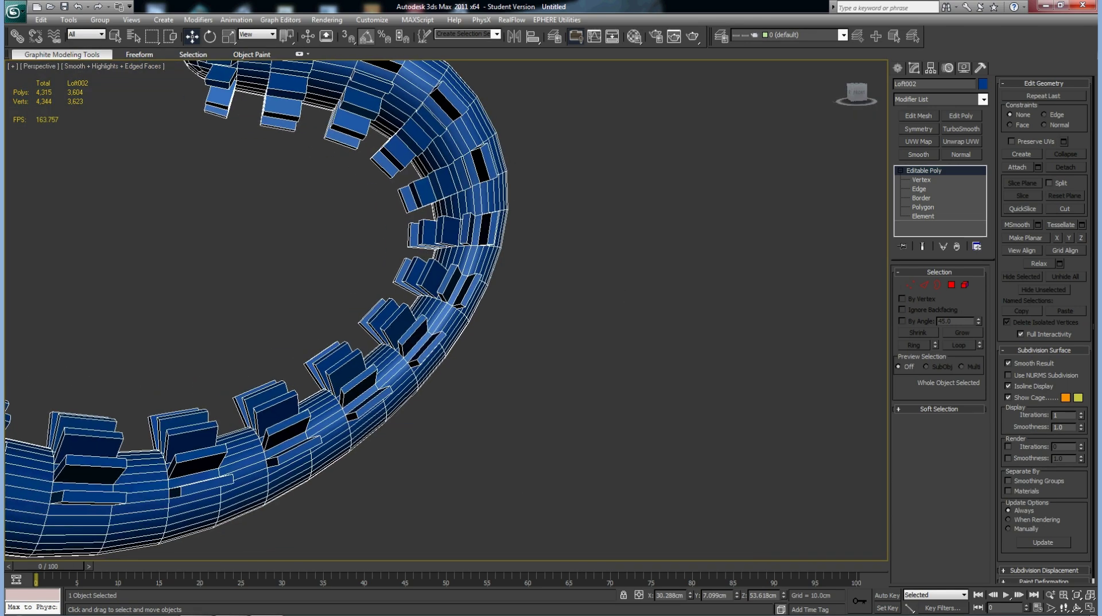
Apply TurboSmooth at 2 iterations to Loft002 and turn off edged faces
scroll(447, 310, "down", 8)
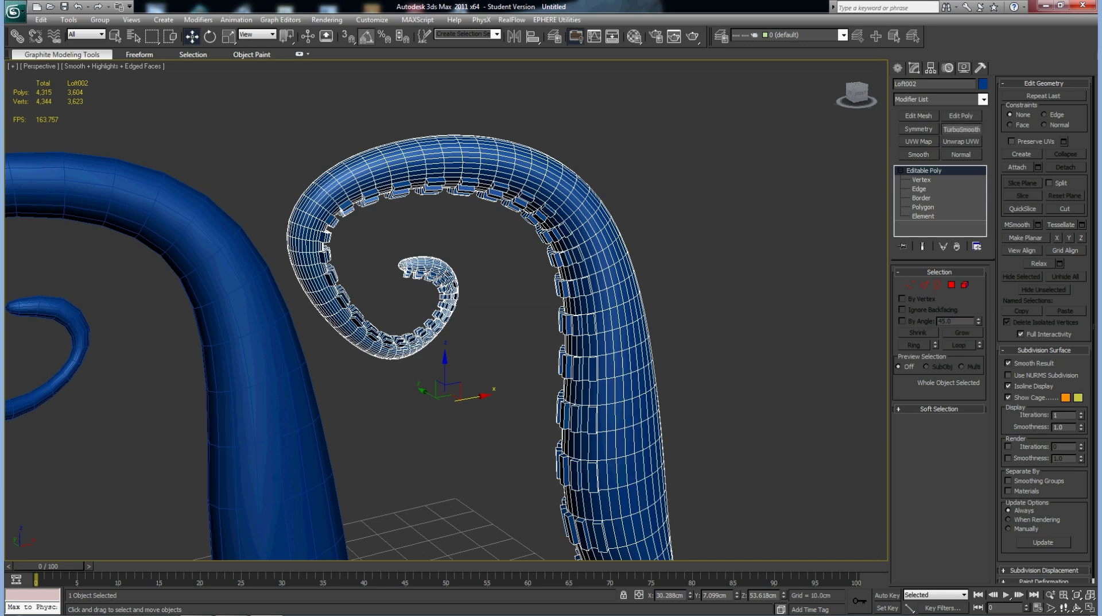
left_click(961, 129)
left_click(977, 288)
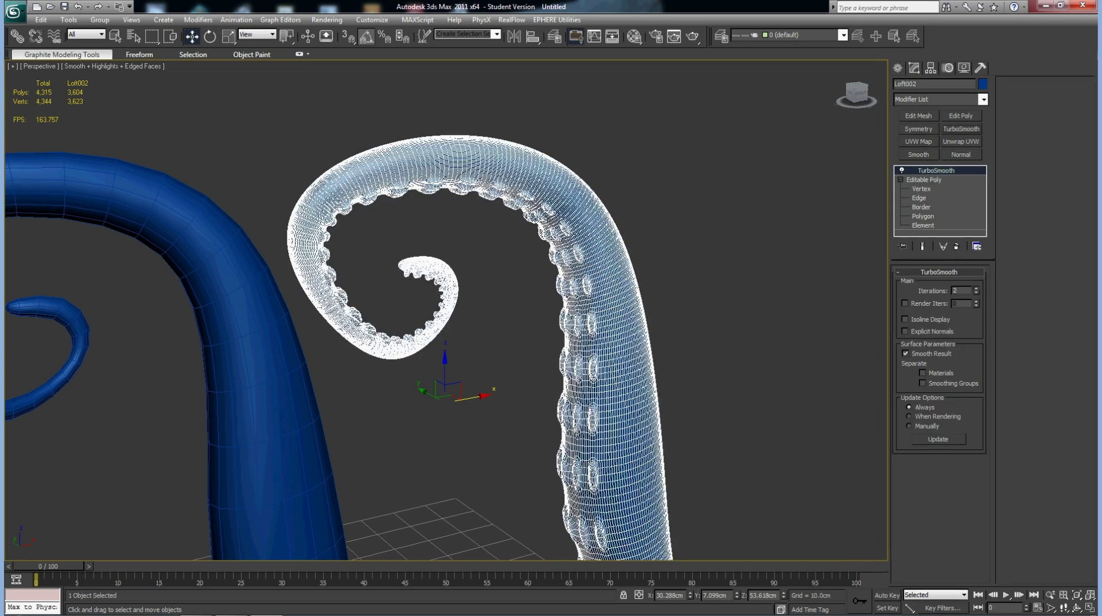
key("F4")
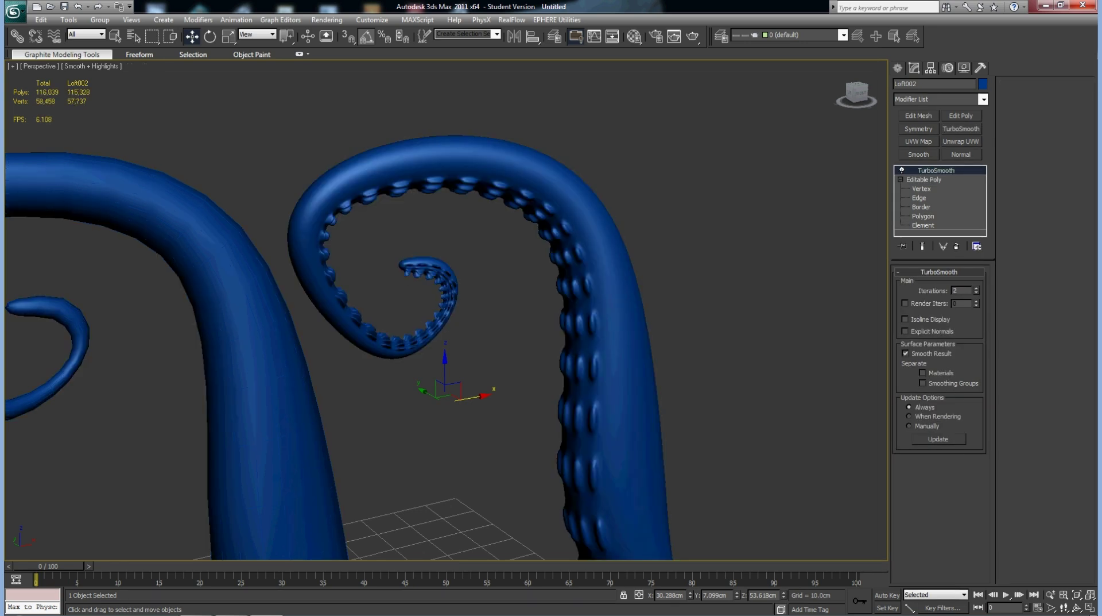
Orbit and zoom around both tentacles to inspect the rounded suckers
mouse_move(445, 374)
middle_mouse_down("alt")
mouse_move(345, 356)
mouse_move(436, 322)
mouse_move(459, 344)
middle_mouse_up("alt")
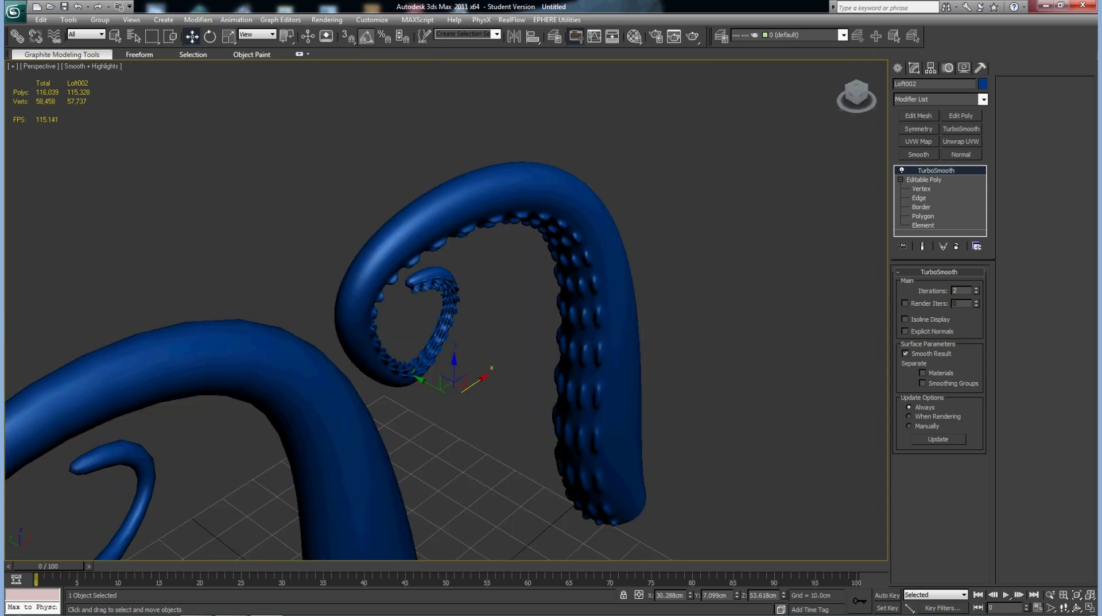
scroll(488, 344, "up", 5)
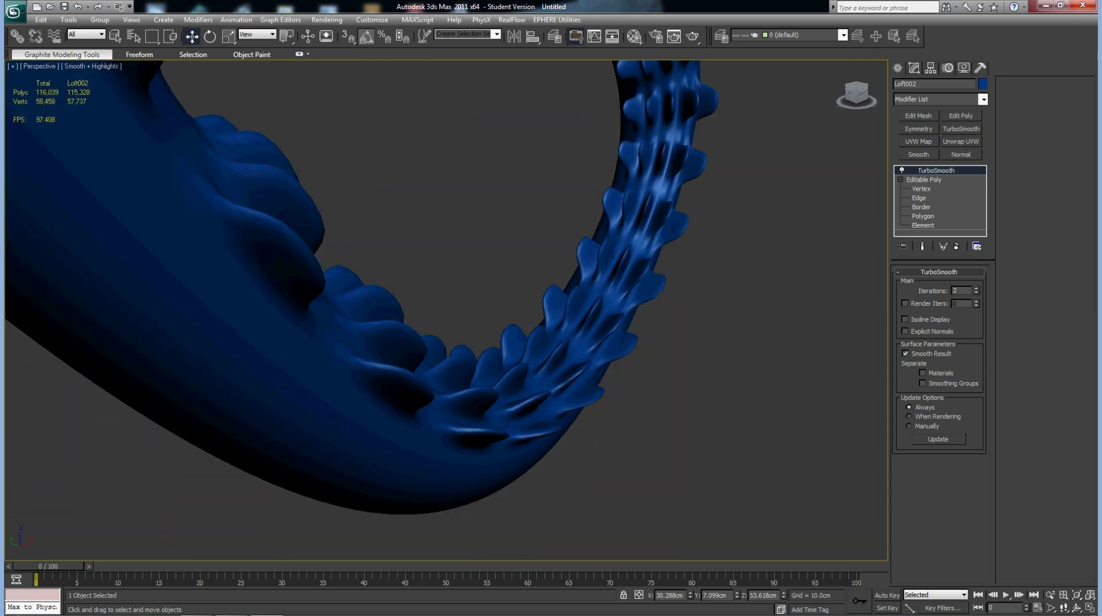
scroll(488, 344, "down", 3)
scroll(488, 344, "down", 2)
middle_click_drag(459, 345, 443, 347, "alt")
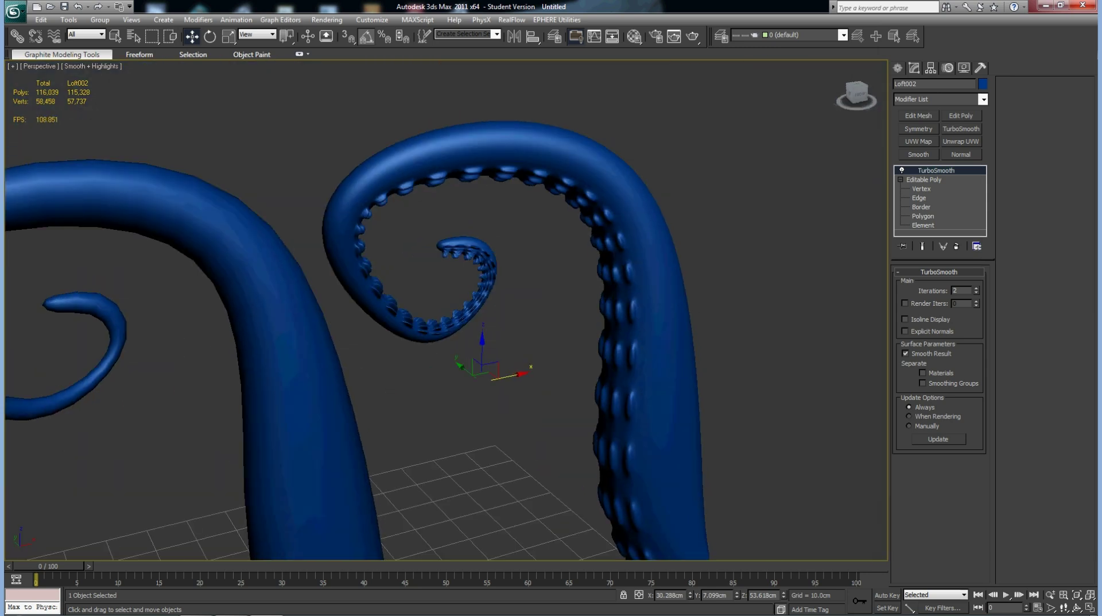
scroll(447, 310, "down", 5)
scroll(468, 310, "up", 5)
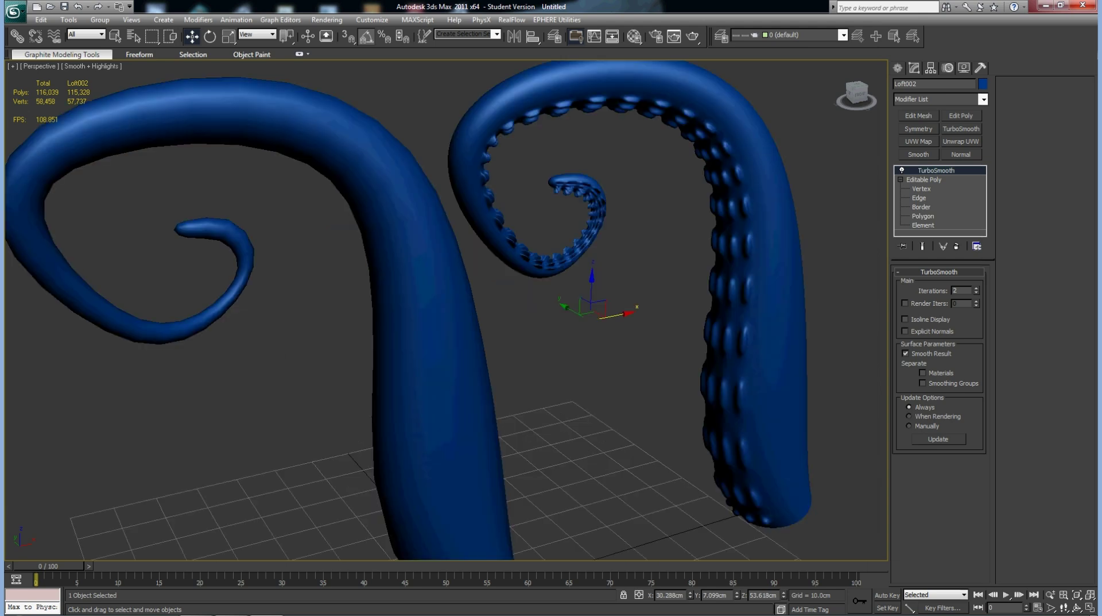
middle_click_drag(448, 310, 402, 310, "alt")
scroll(447, 310, "down", 5)
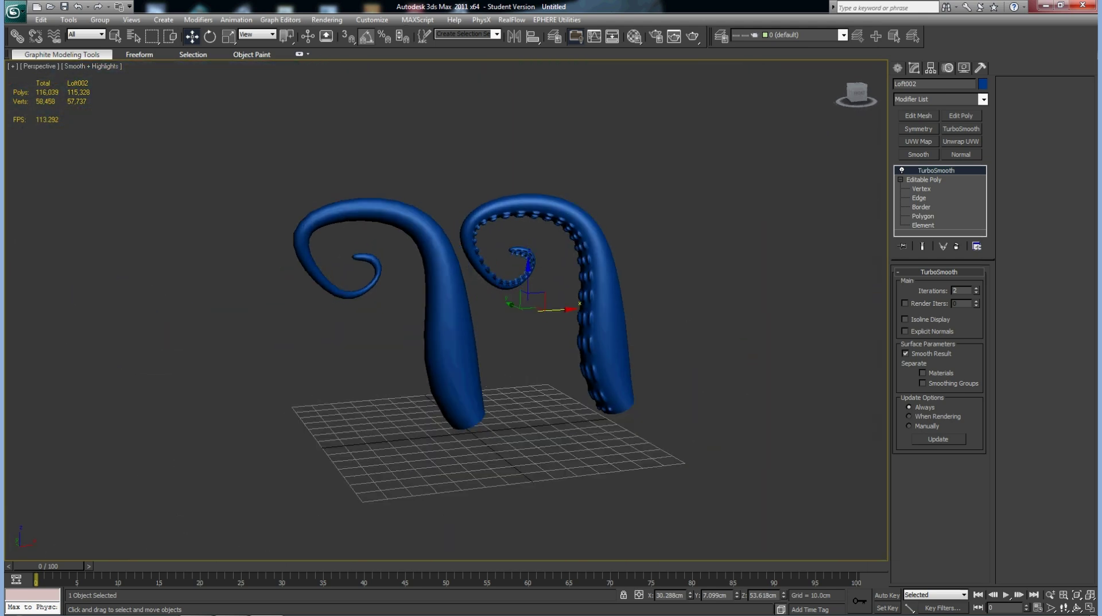